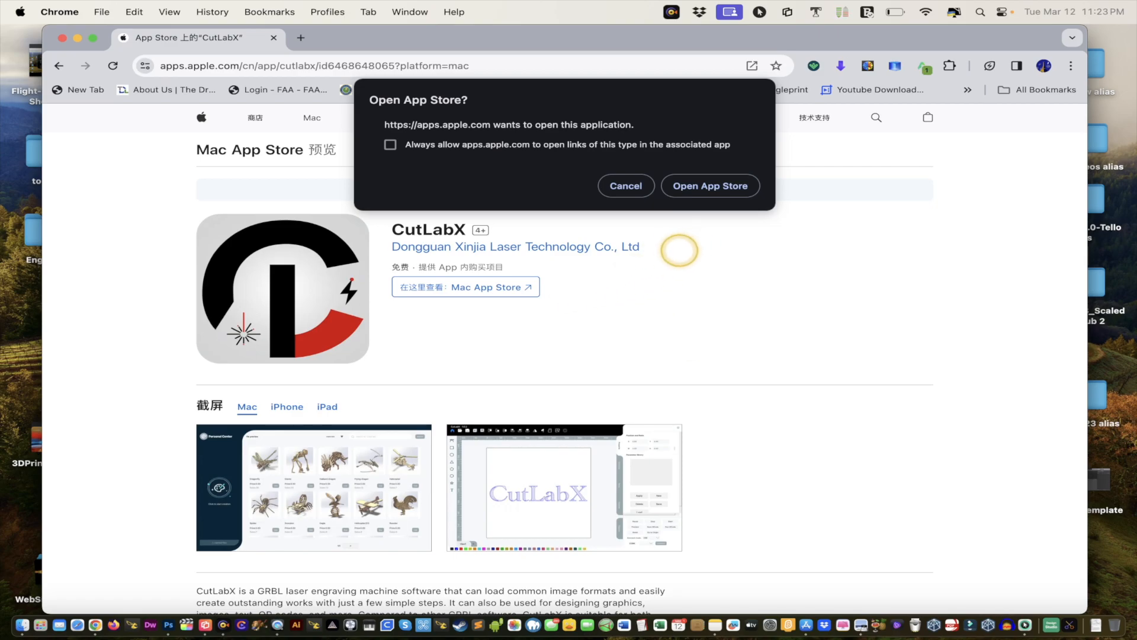
- Open the CutLabX listing in the App Store from the web preview and download the app
left_click(697, 189)
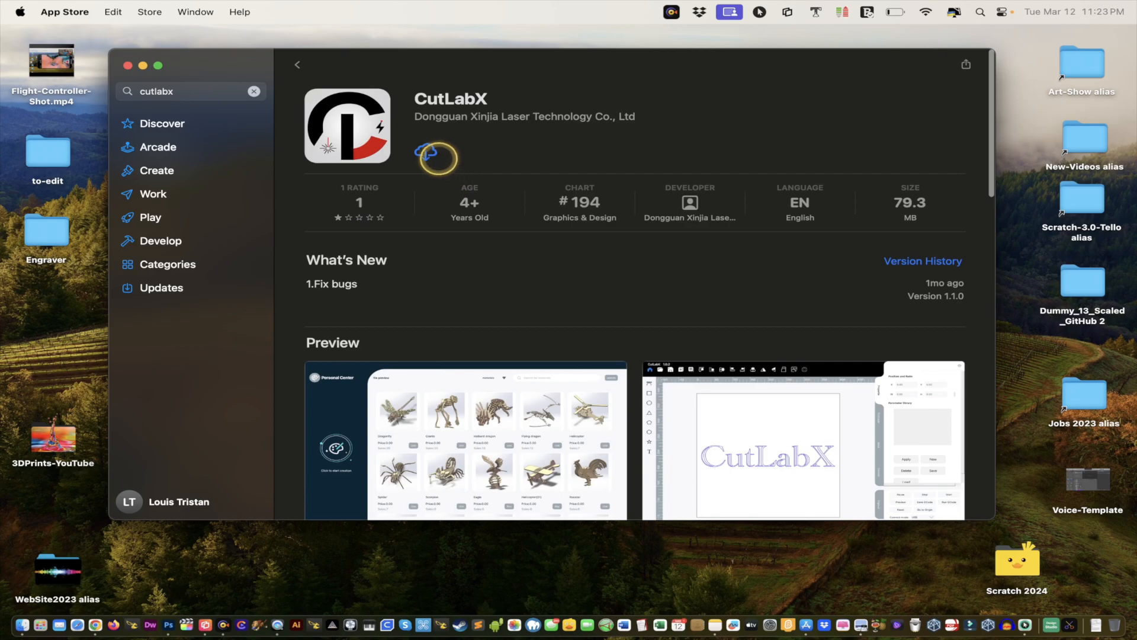
left_click(428, 153)
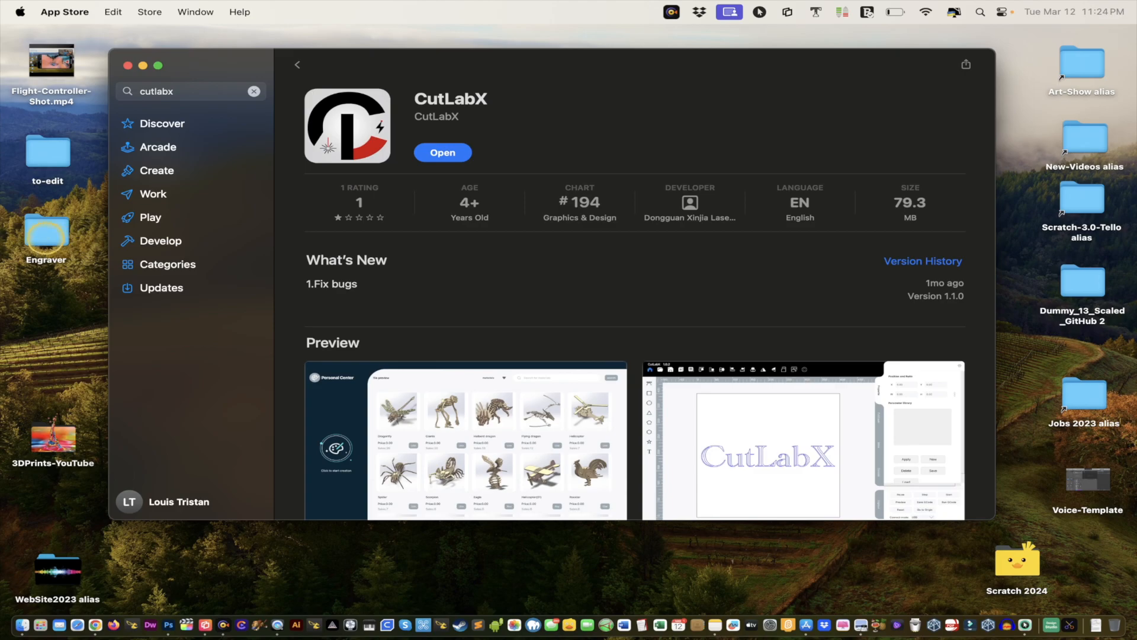
- Open K10 User Manual.pdf from the K10_07_UserManual folder inside the desktop's Engraver folder
double_click(48, 236)
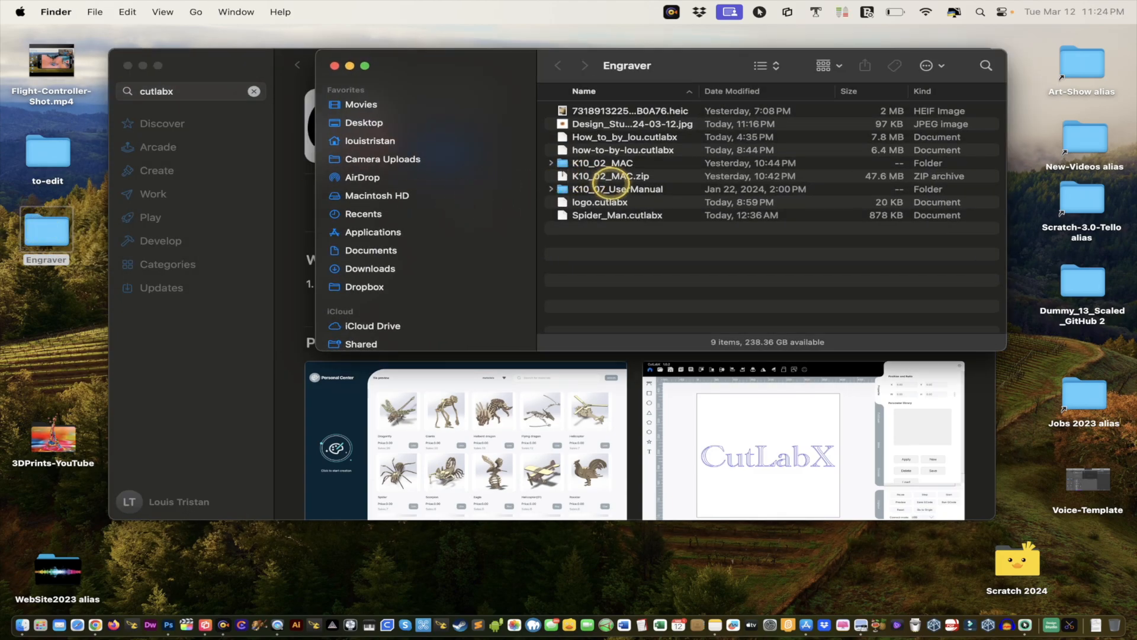
double_click(581, 190)
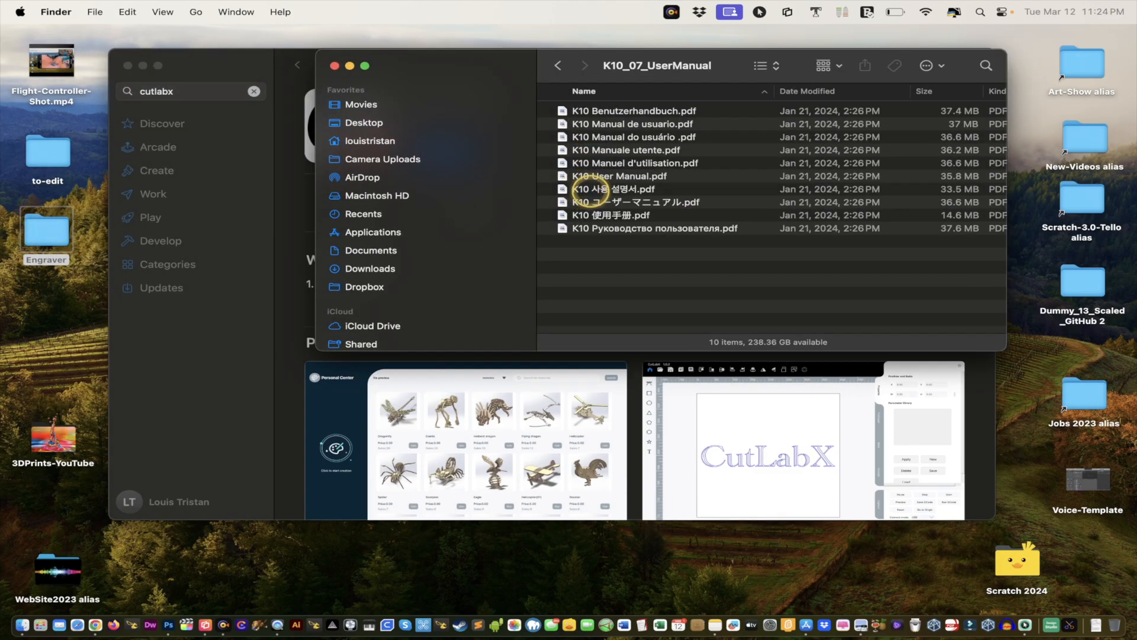
left_click(586, 176)
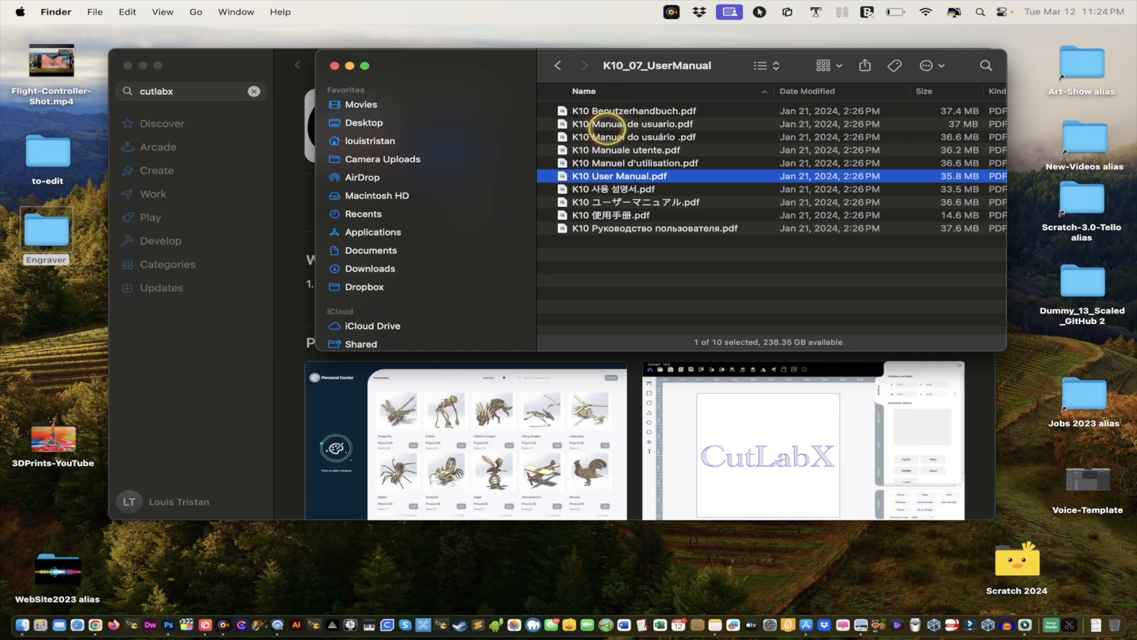
double_click(586, 176)
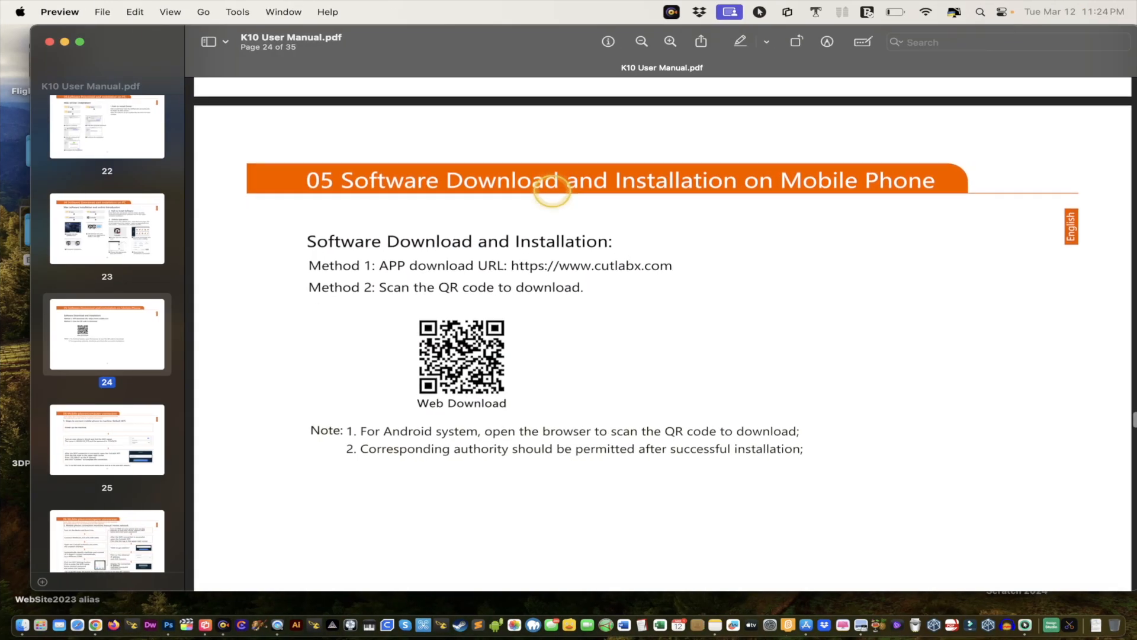
mouse_move(599, 269)
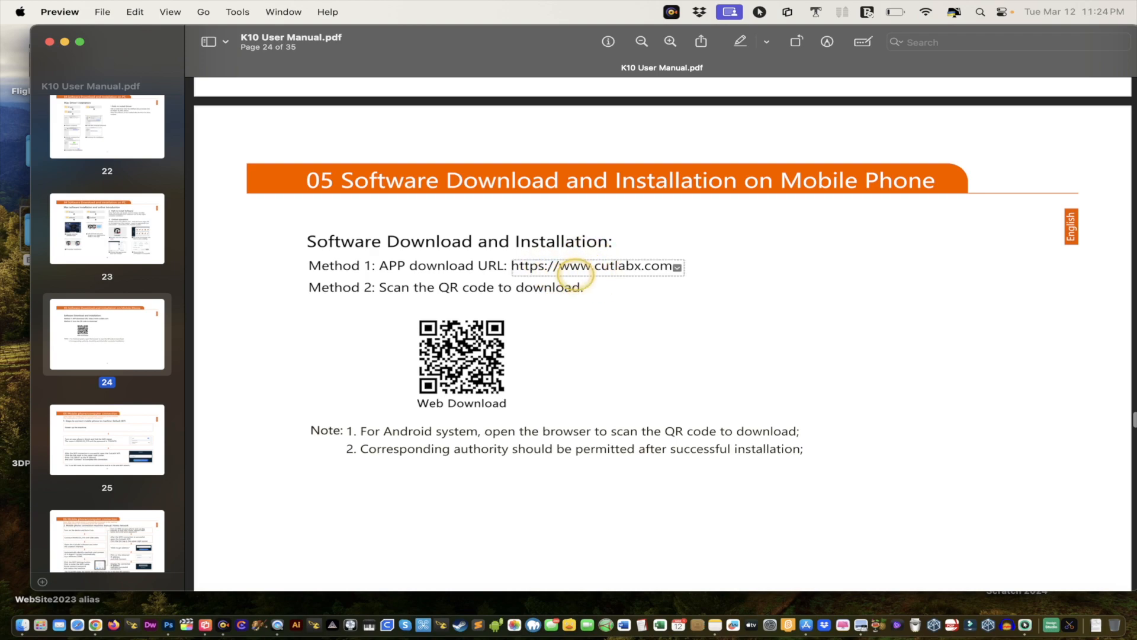
scroll(656, 312, "up", 2)
scroll(656, 314, "up", 15)
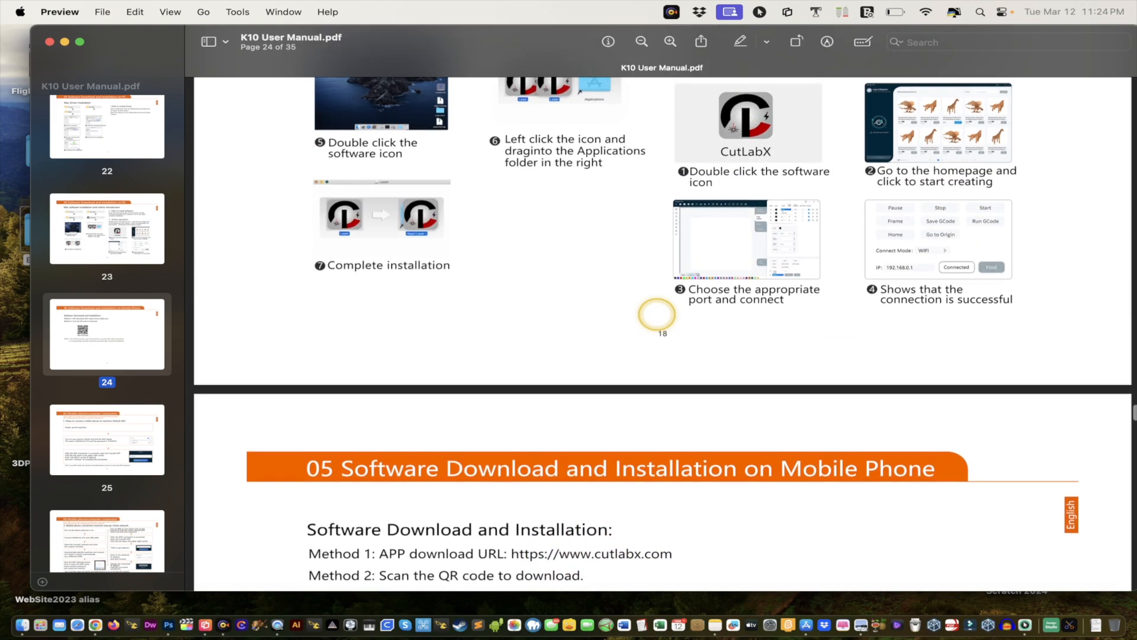
scroll(656, 314, "up", 10)
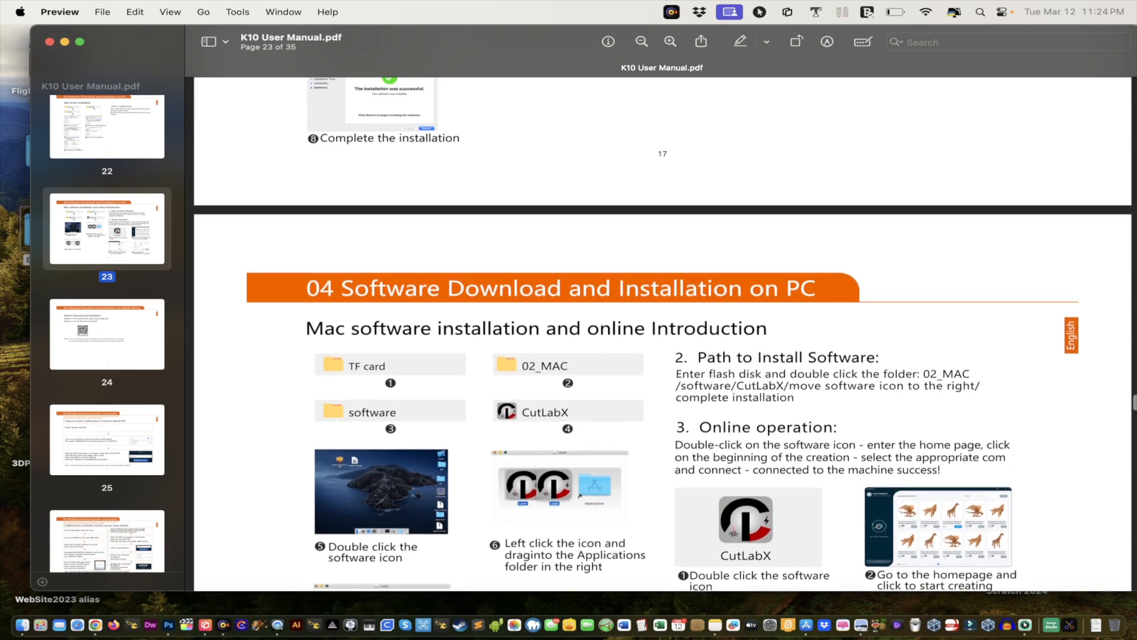
scroll(657, 314, "up", 12)
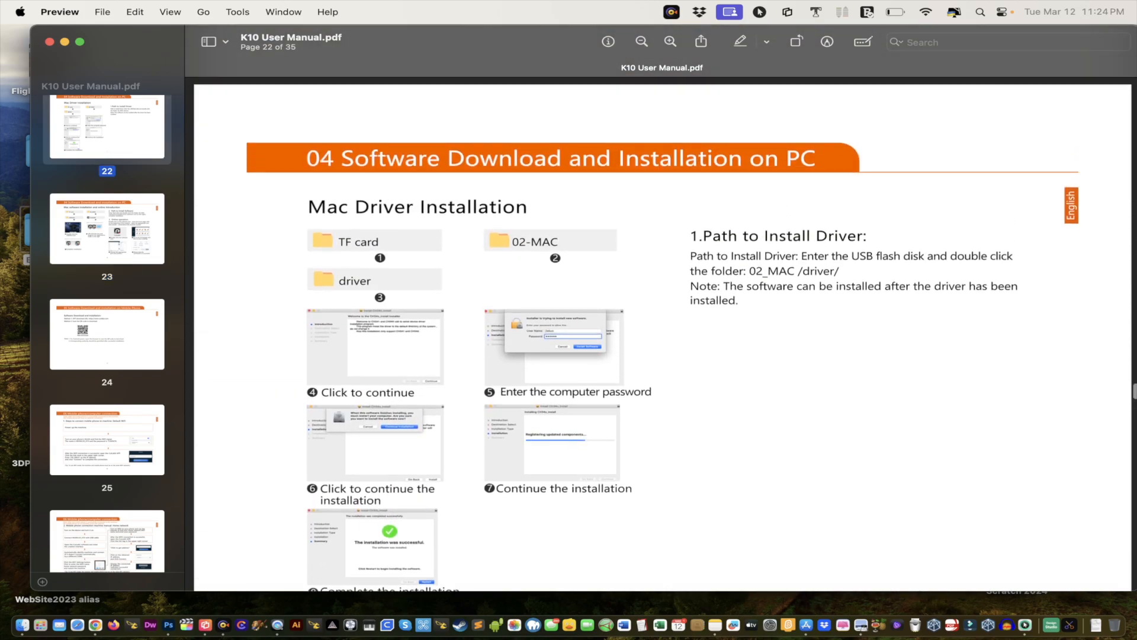
scroll(656, 314, "up", 12)
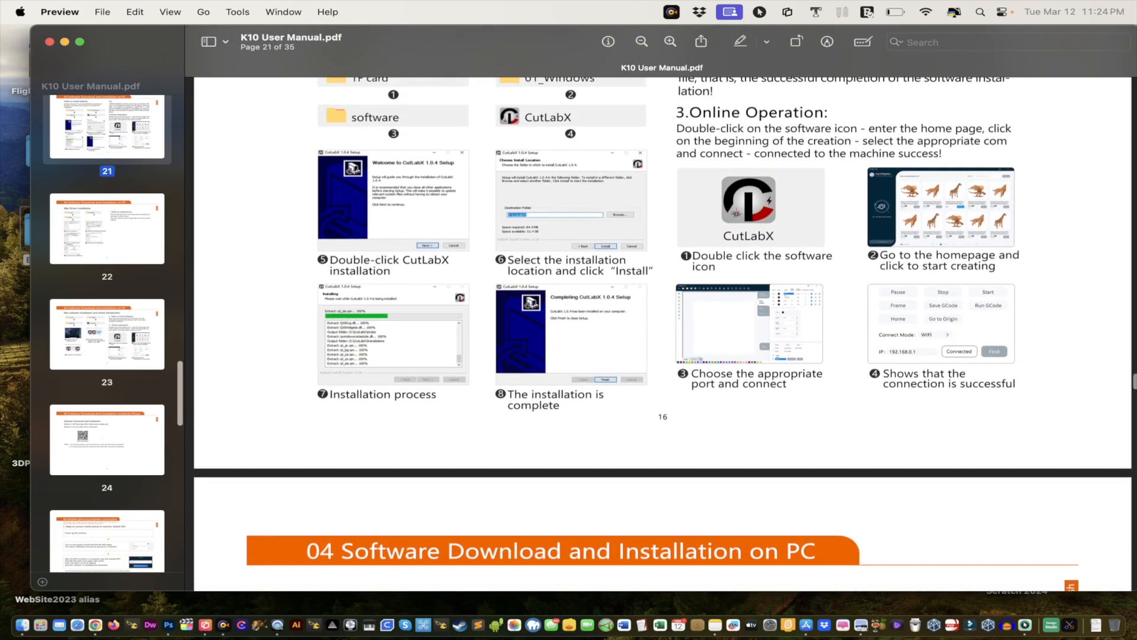
scroll(663, 535, "up", 6)
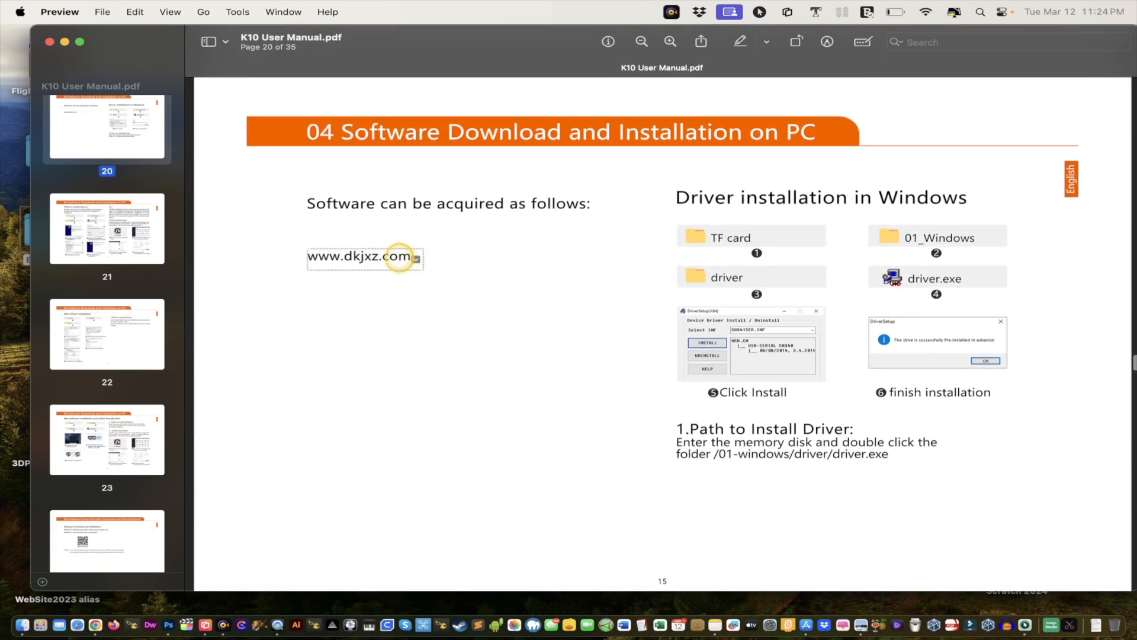
left_click(400, 256)
left_click(540, 348)
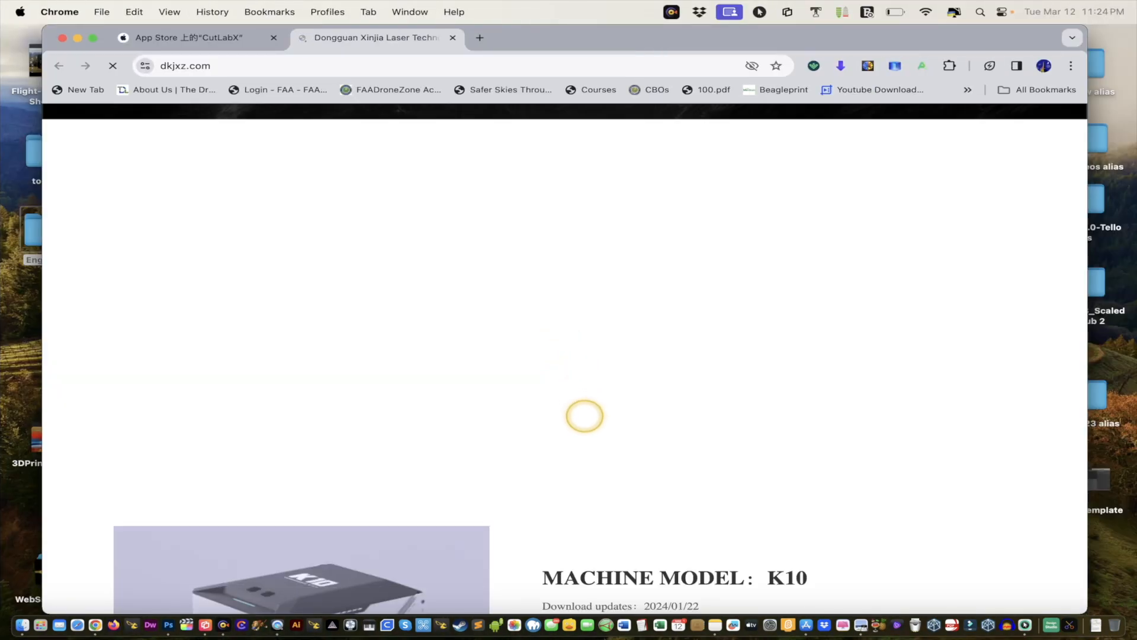
- Download the K10_02_MAC package from the TF card files of machine model K10
scroll(659, 389, "down", 5)
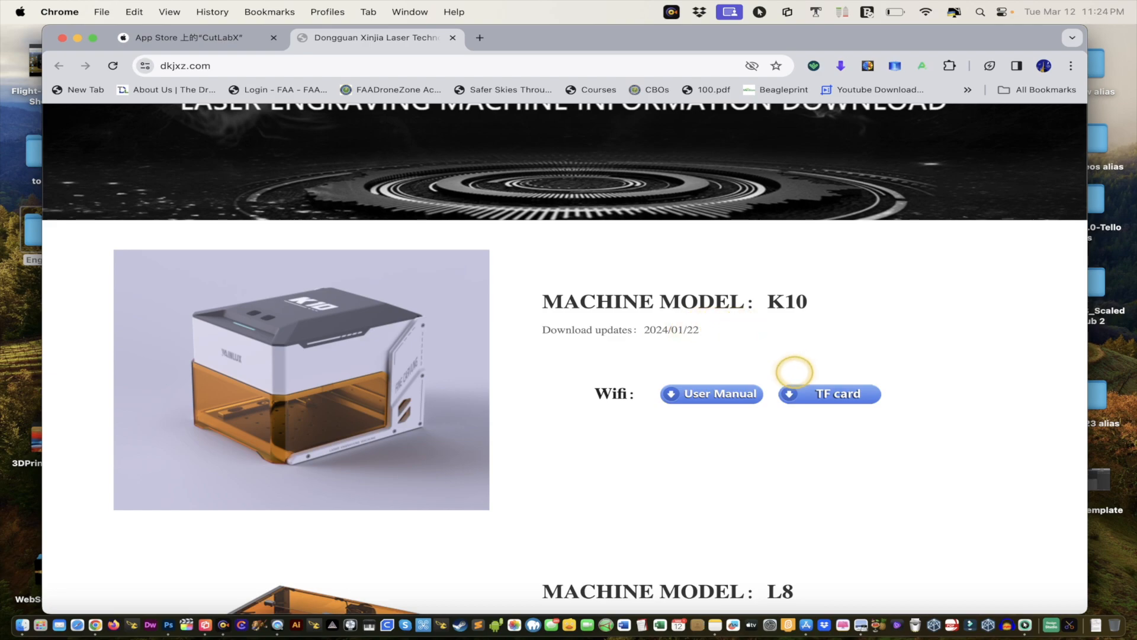
mouse_move(805, 394)
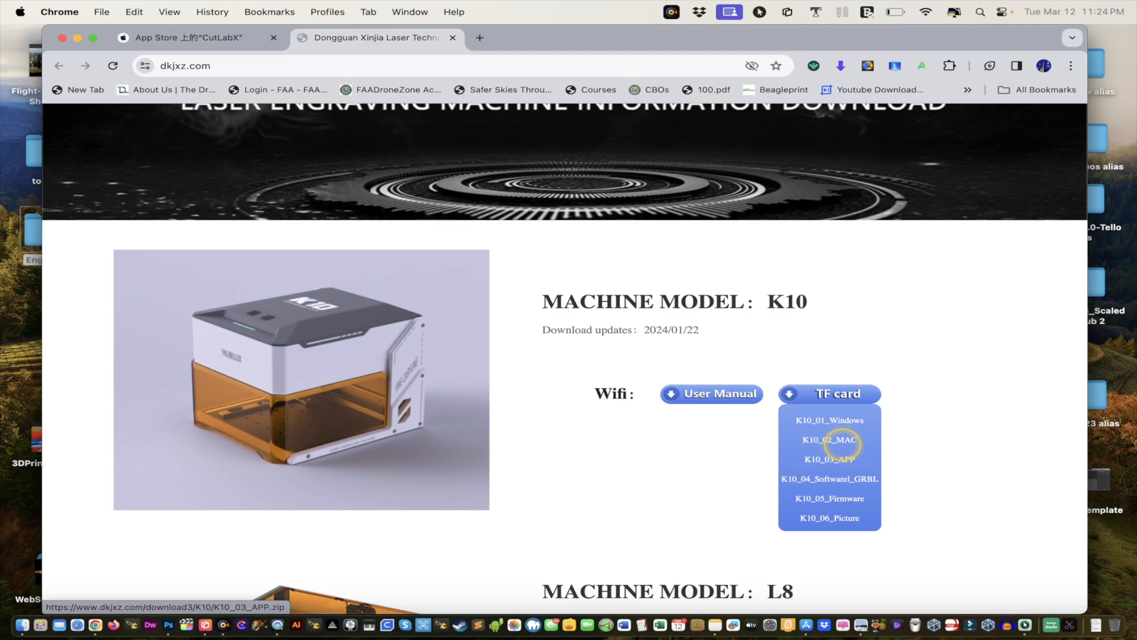
left_click(846, 440)
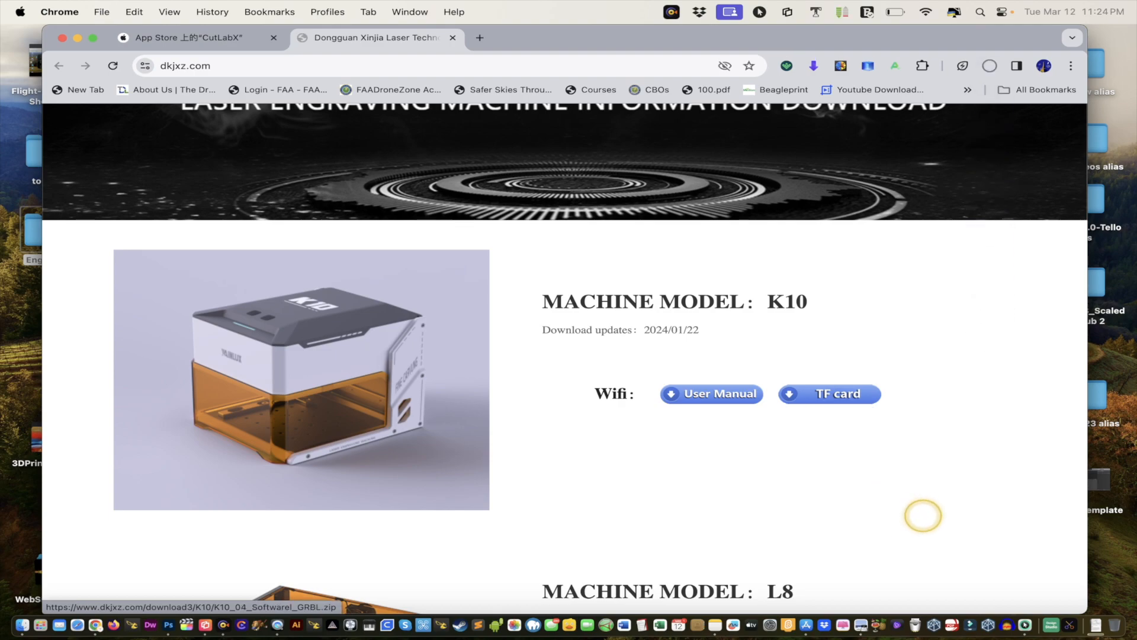
- Open the Downloads folder in Finder and check the unfinished package download
left_click(1095, 625)
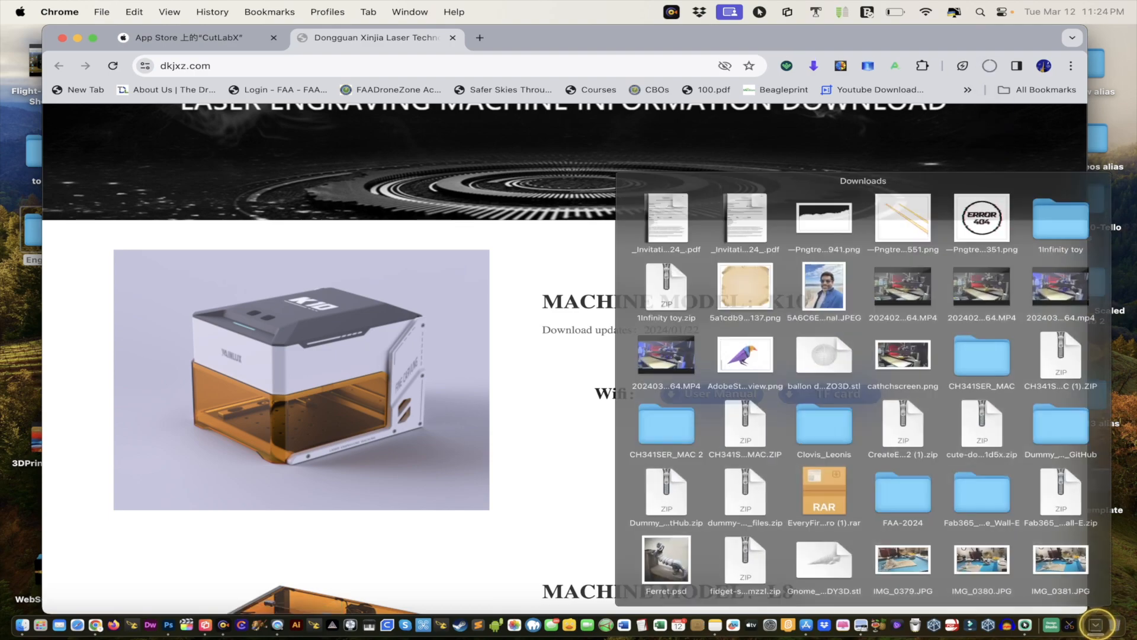
scroll(983, 400, "down", 10)
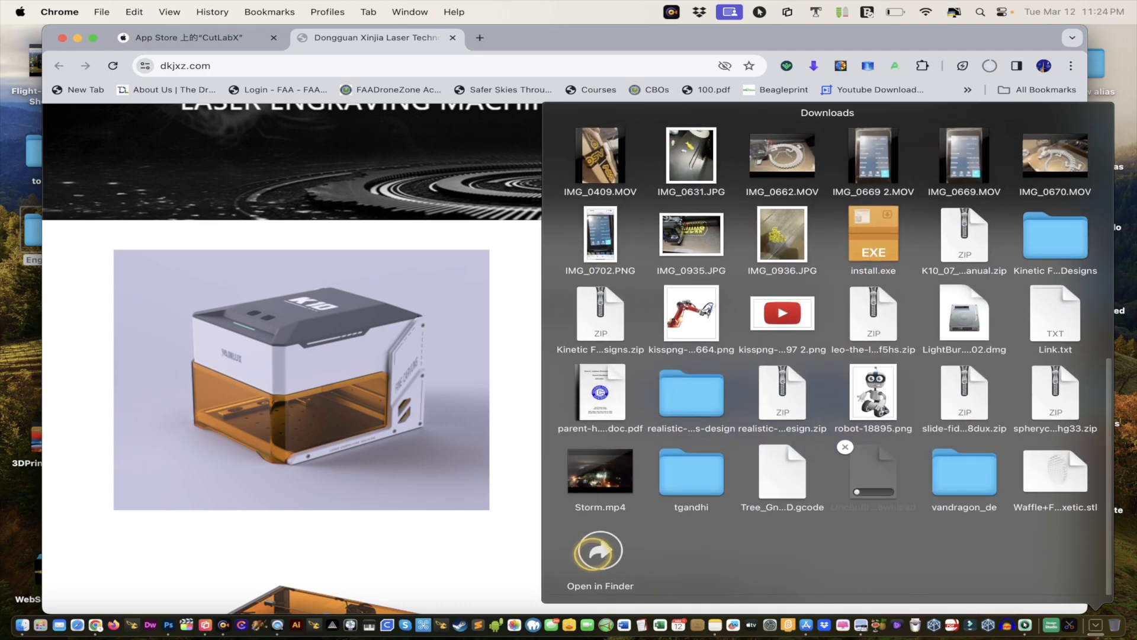
left_click(593, 554)
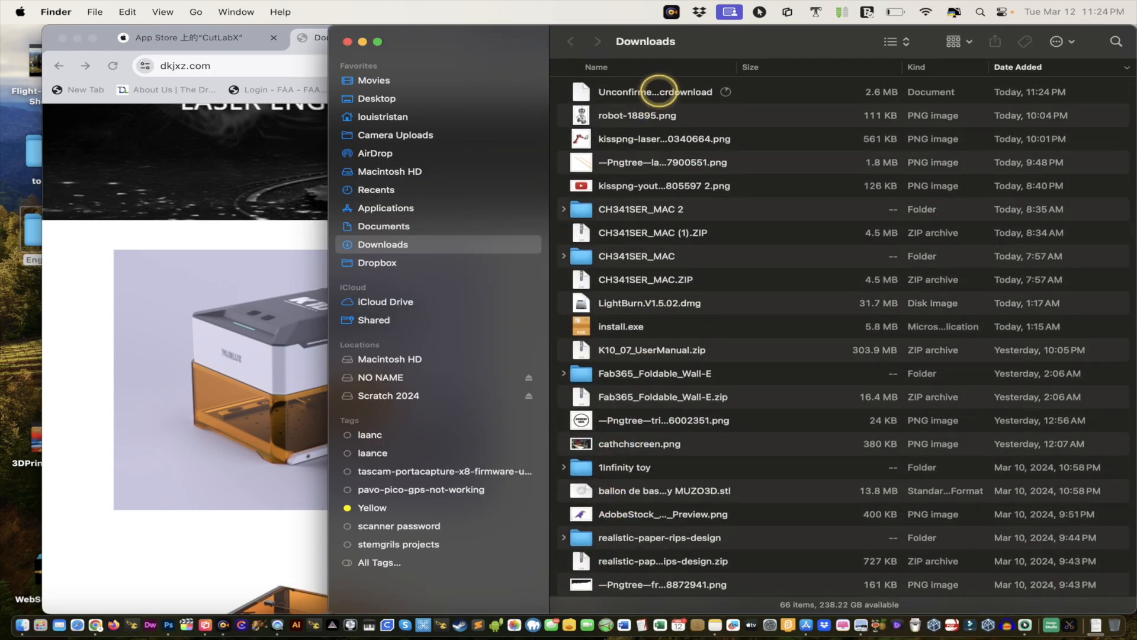
scroll(697, 141, "up", 1)
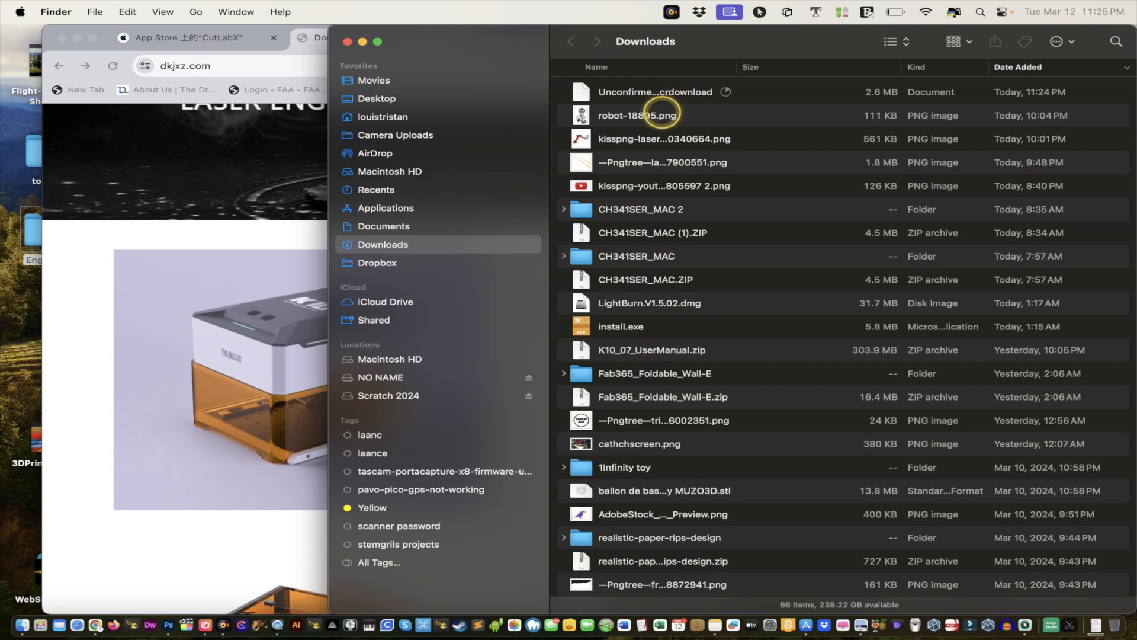
scroll(610, 164, "left", 3)
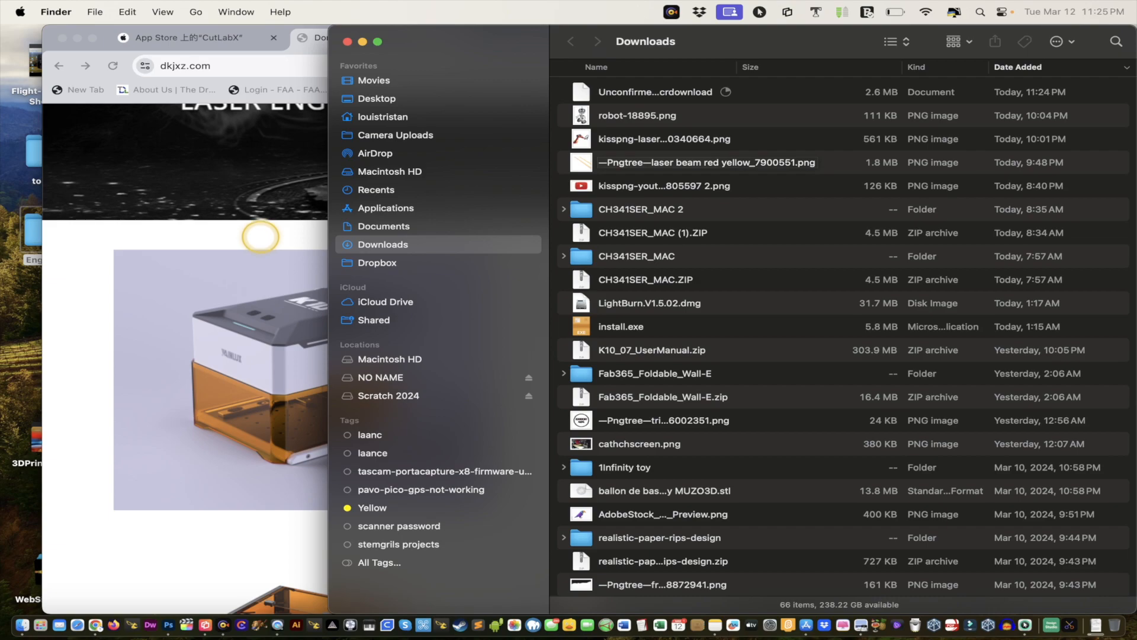
- Return to the dkjxz.com page in Chrome and look through the manuals and software offered for the other machine models
left_click(261, 237)
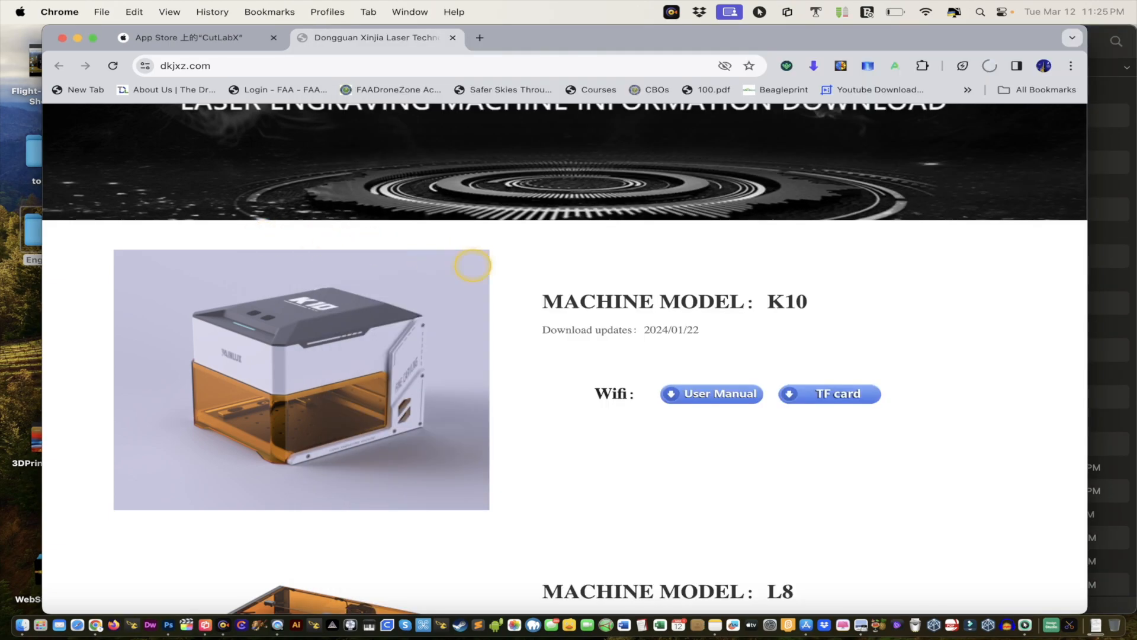
scroll(593, 332, "up", 5)
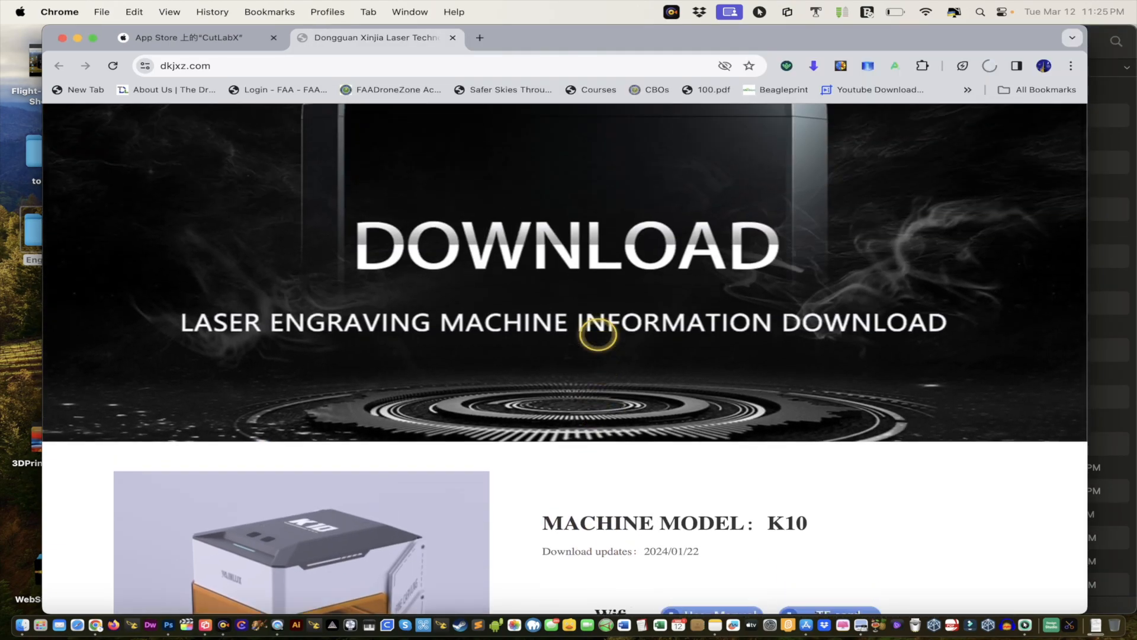
scroll(566, 359, "up", 2)
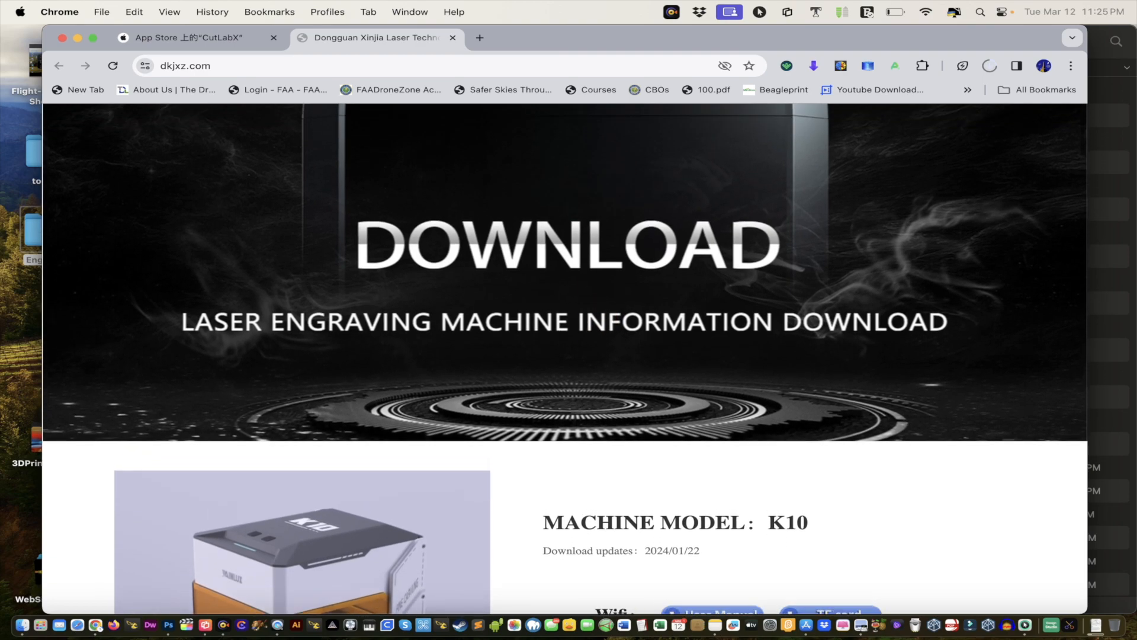
scroll(599, 333, "down", 10)
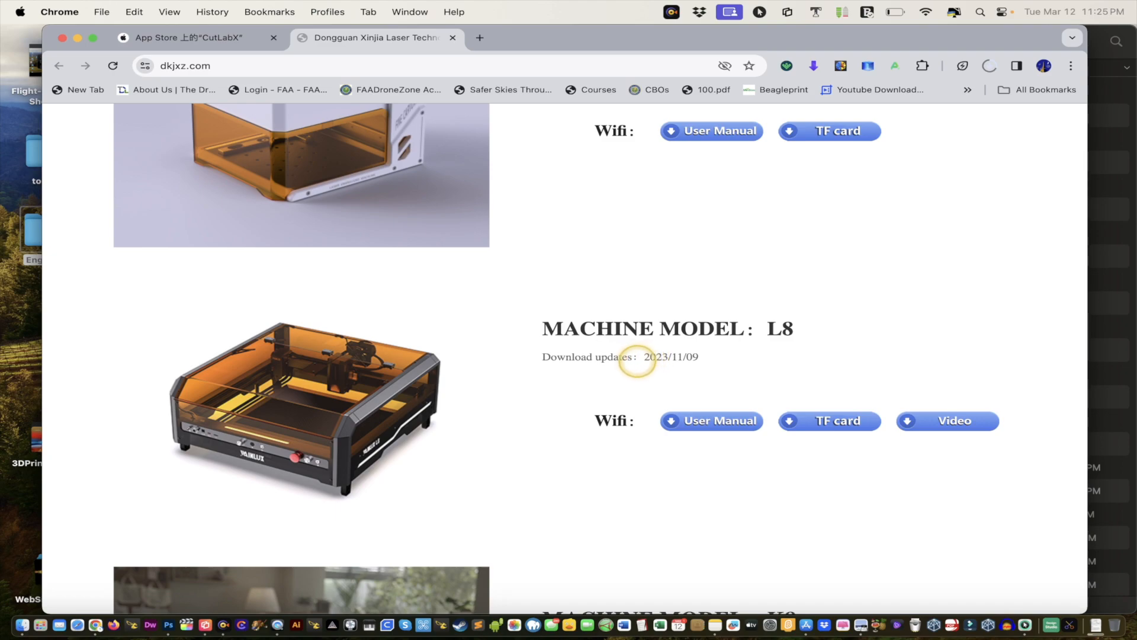
scroll(627, 364, "down", 4)
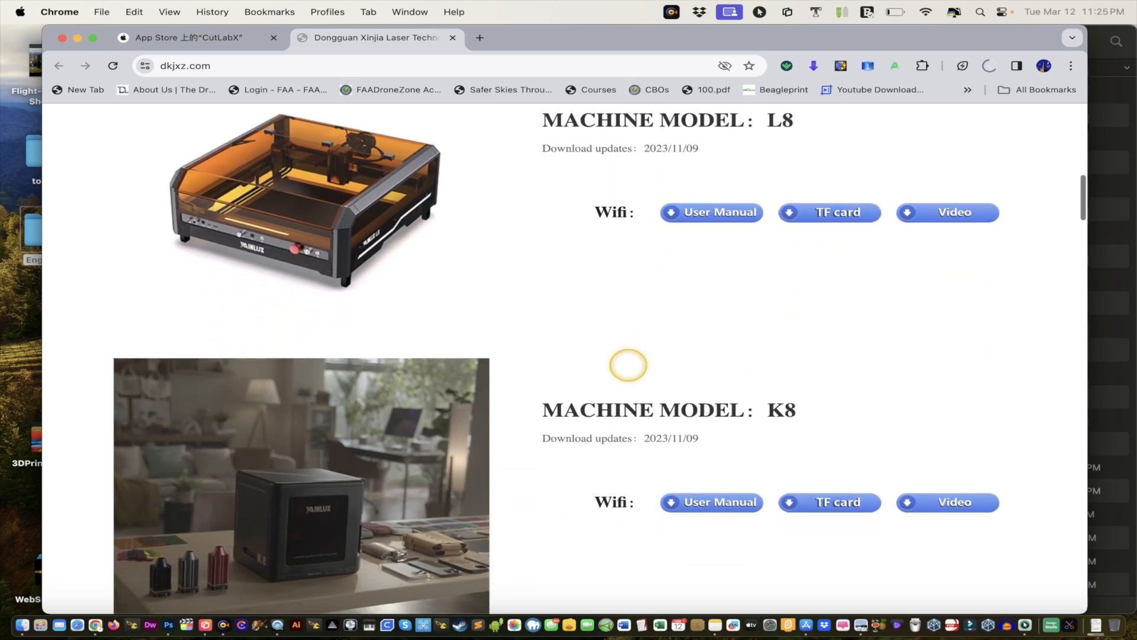
scroll(445, 365, "up", 6)
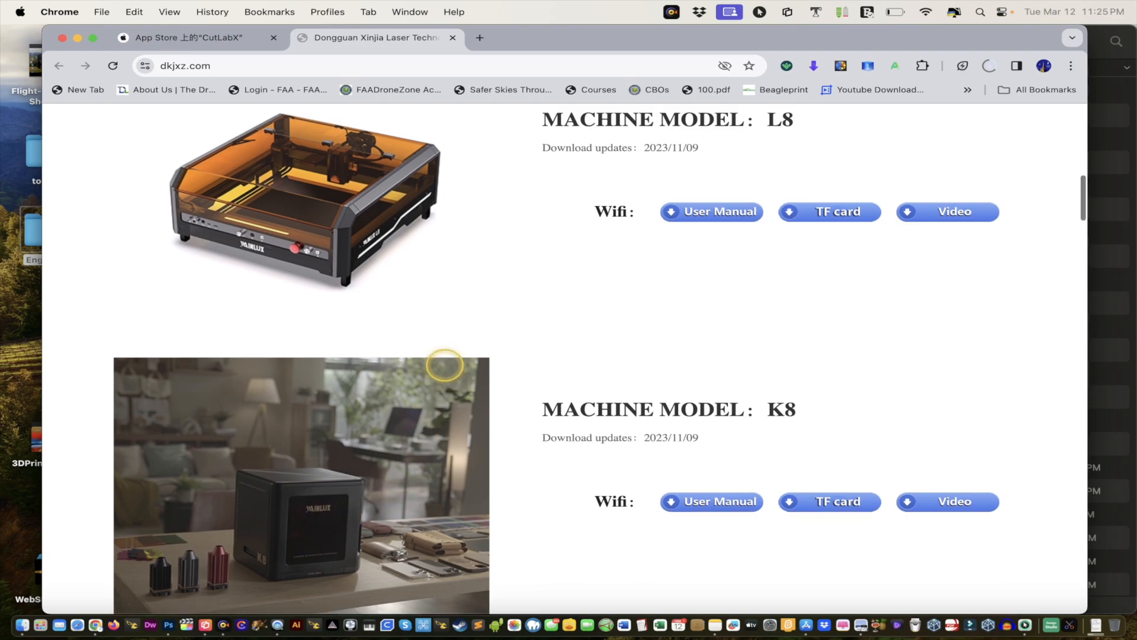
scroll(444, 365, "up", 1)
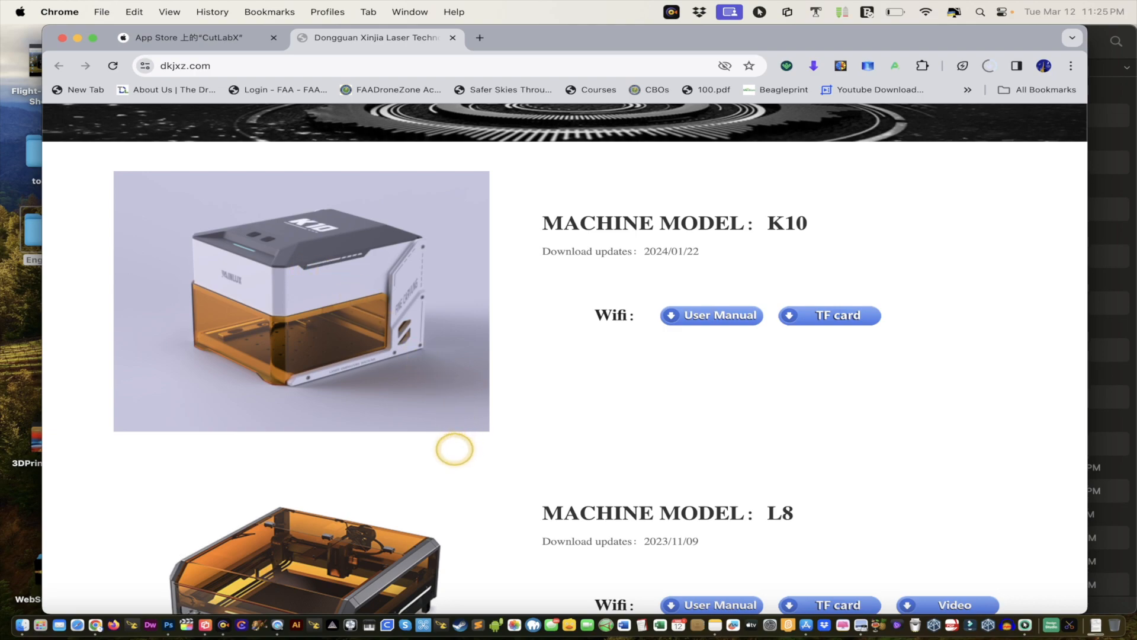
scroll(454, 449, "down", 2)
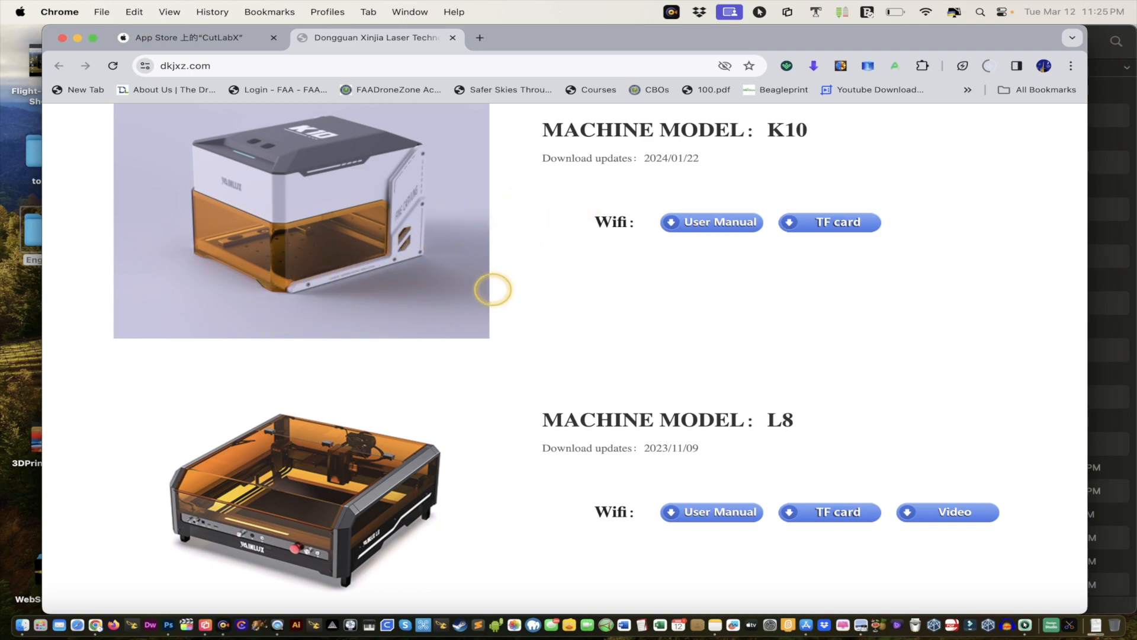
scroll(546, 363, "down", 7)
scroll(549, 359, "down", 3)
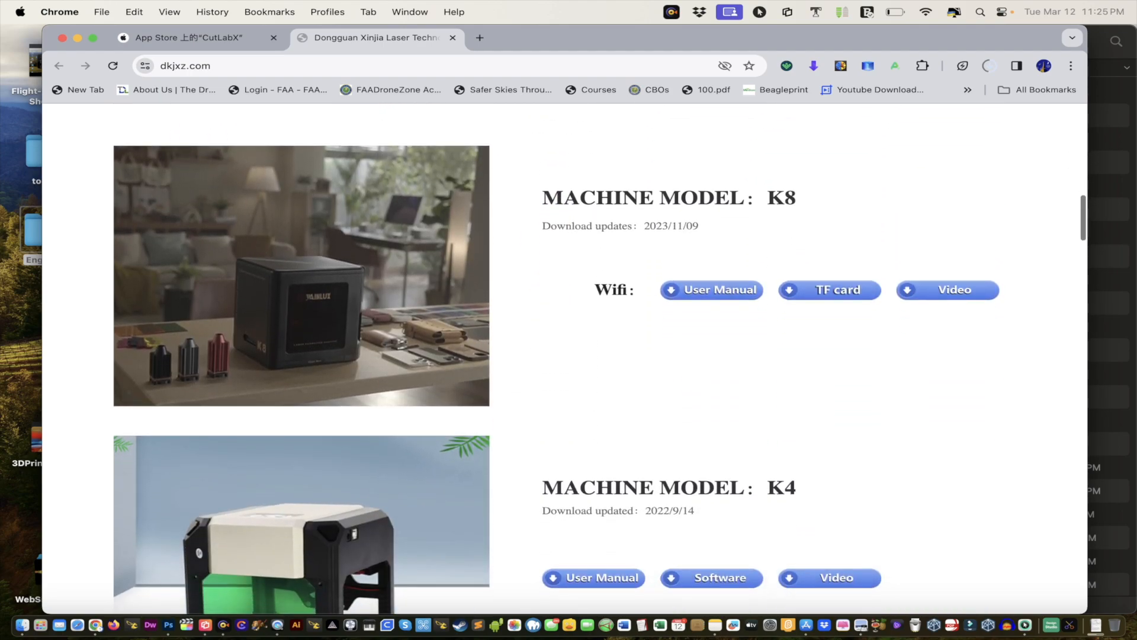
scroll(600, 359, "down", 12)
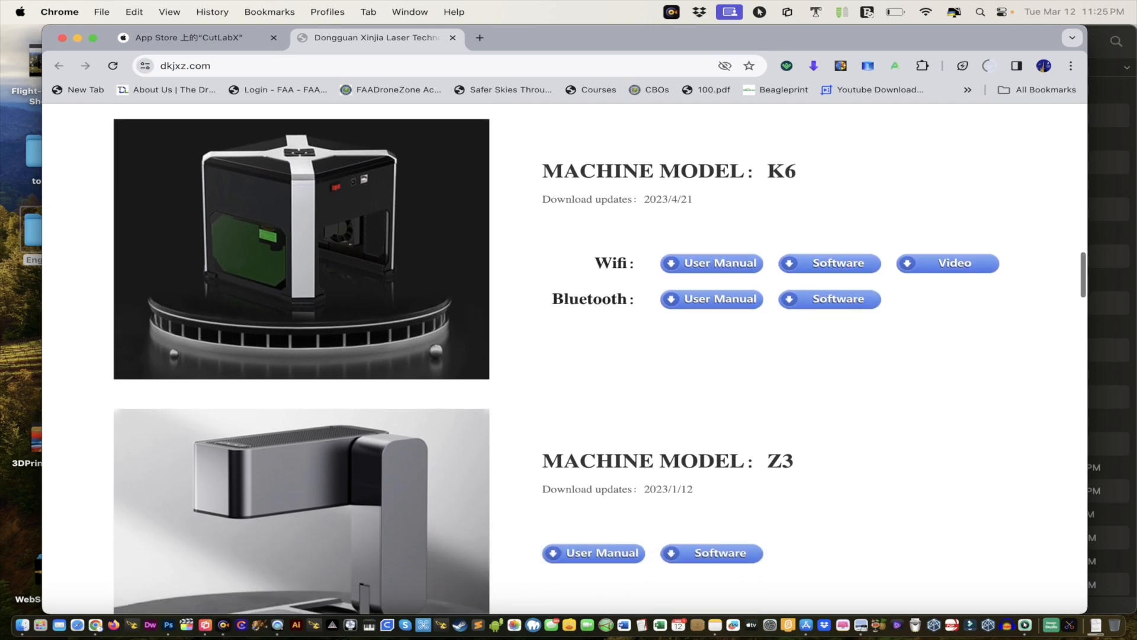
scroll(375, 330, "down", 4)
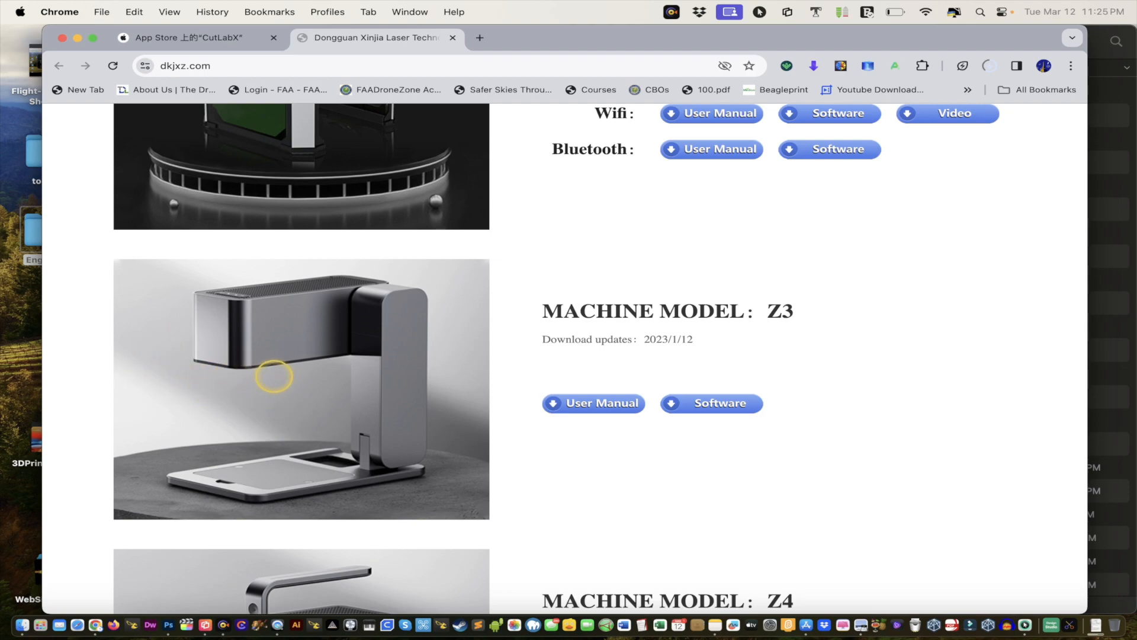
scroll(296, 409, "up", 5)
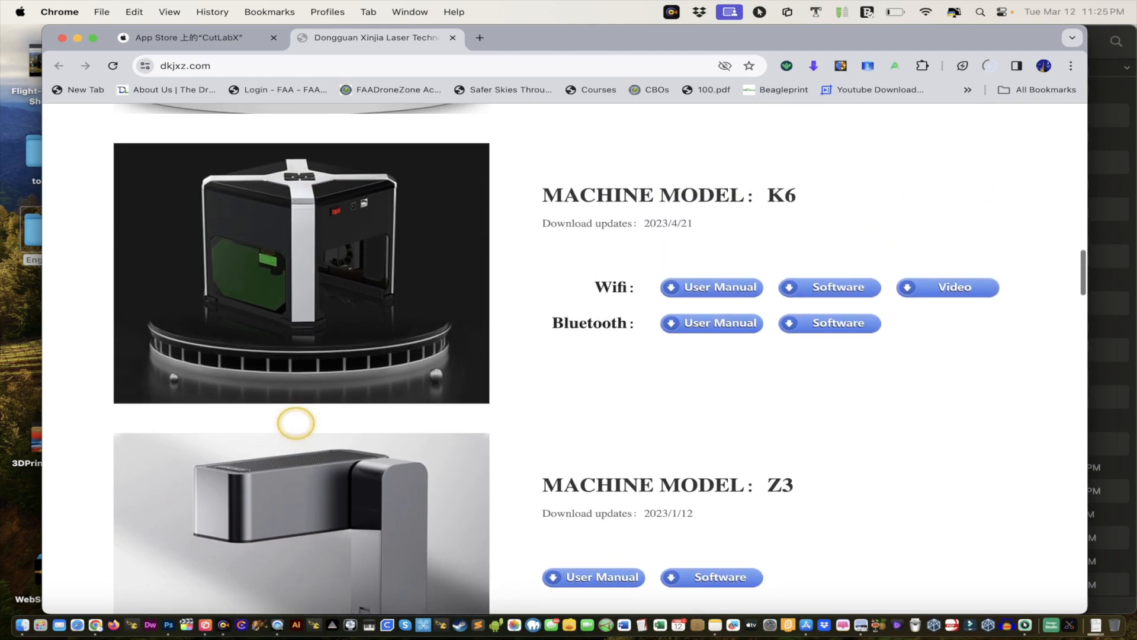
scroll(295, 410, "up", 12)
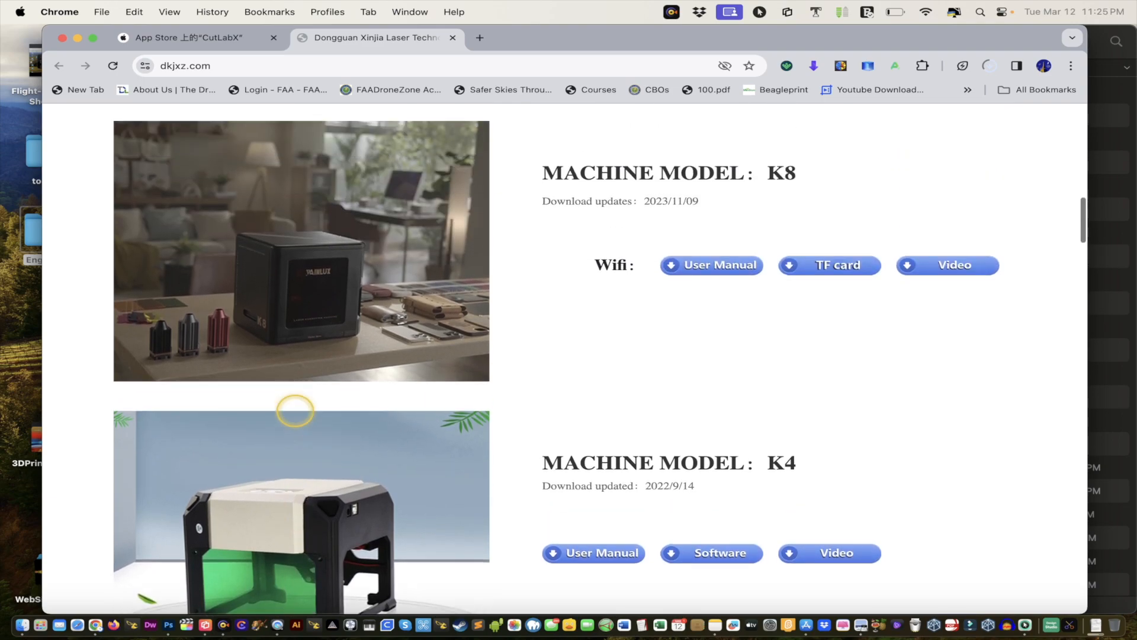
scroll(315, 379, "up", 10)
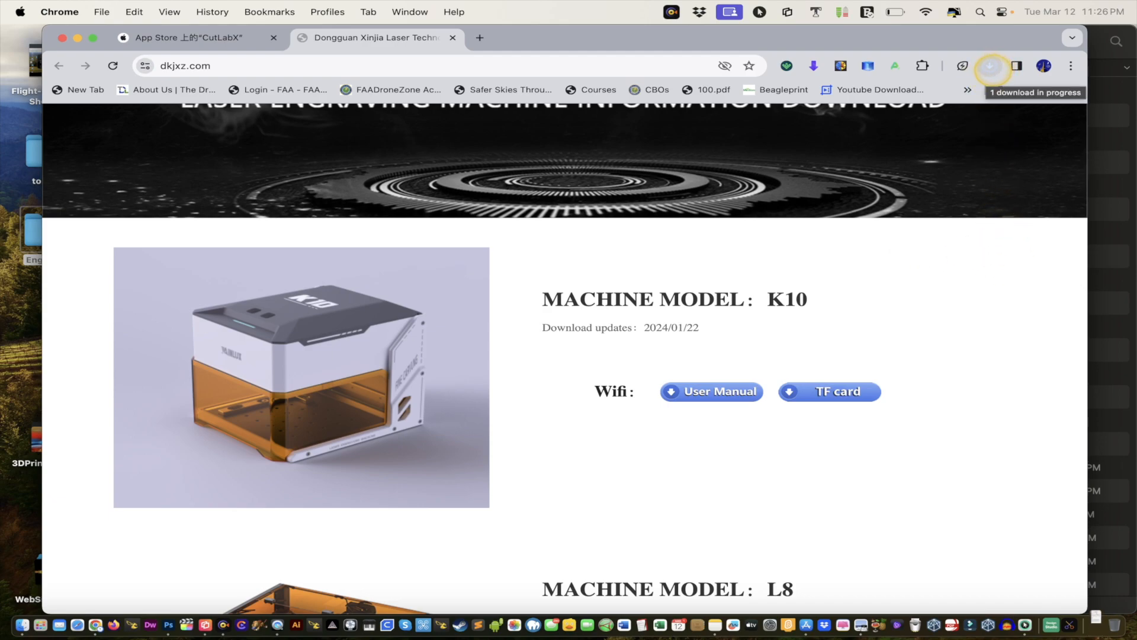
- Switch to the Downloads folder in Finder, extract K10_02_MAC.zip, and mount CutLabX1.0.7.dmg from its software folder
left_click(947, 96)
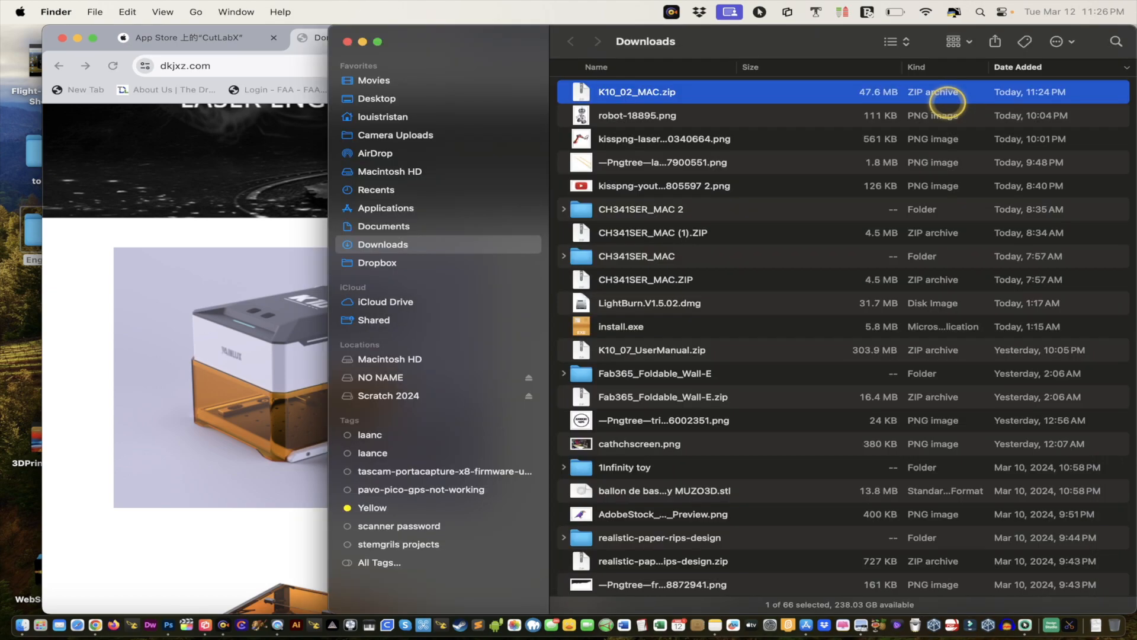
double_click(592, 95)
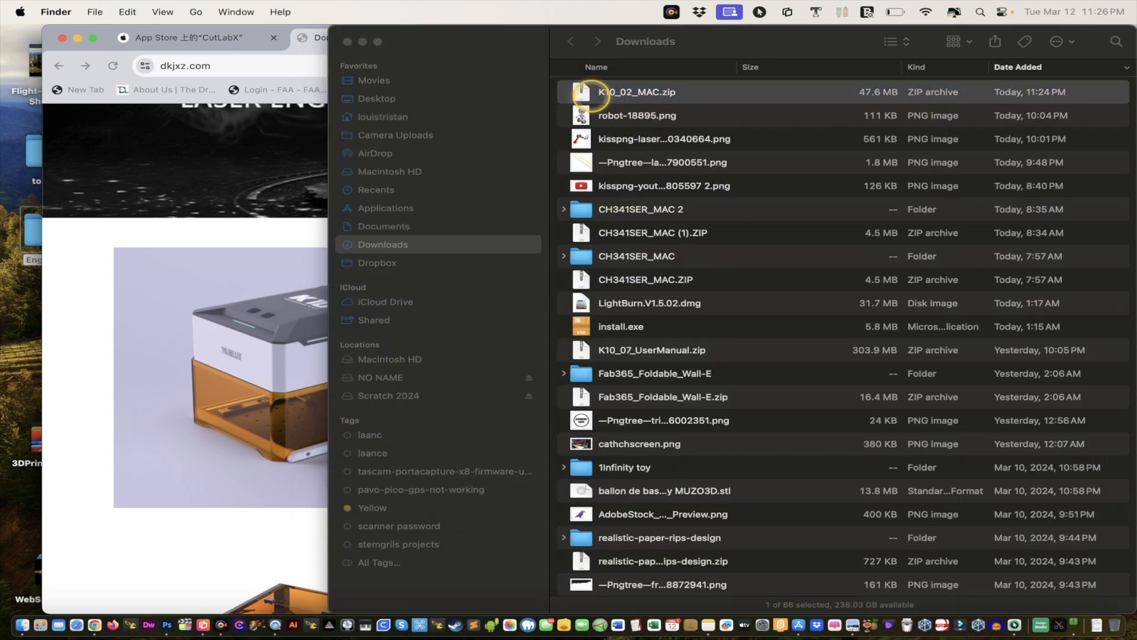
double_click(592, 94)
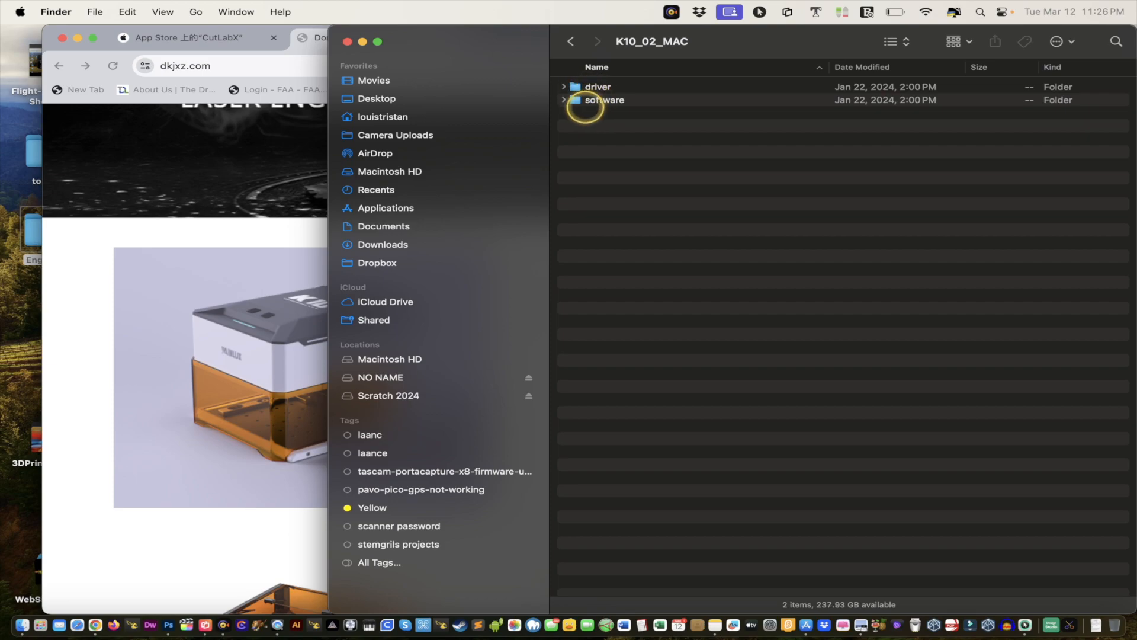
double_click(583, 101)
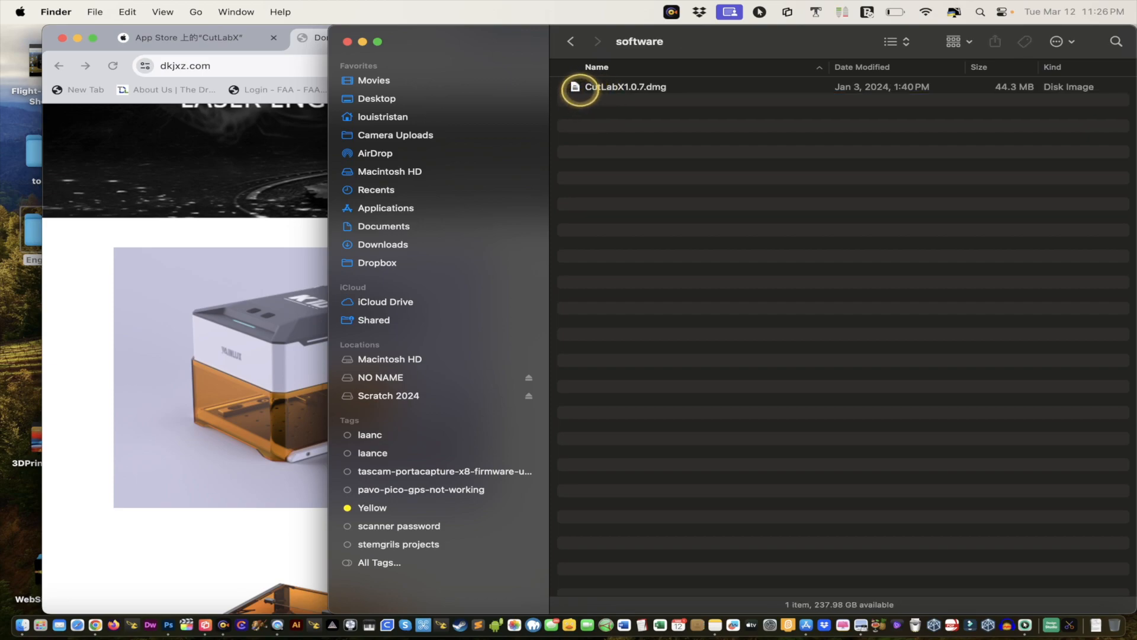
left_click(583, 89)
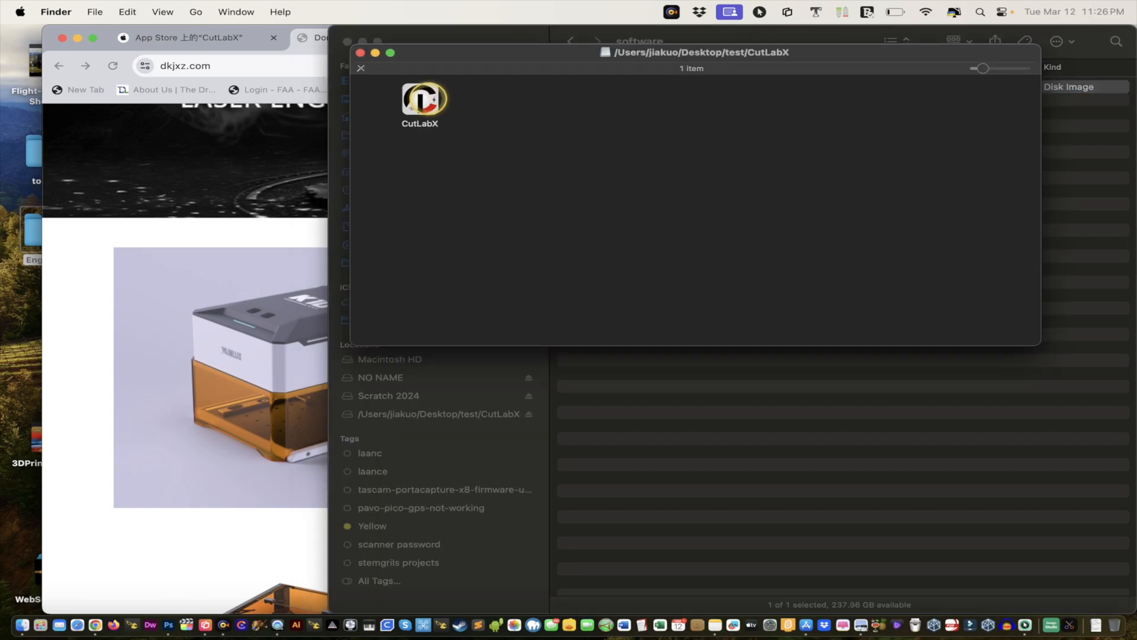
- Copy the CutLabX app from the mounted disk image to the desktop and place it mid-screen on an empty desktop space
left_click_drag(438, 101, 37, 318)
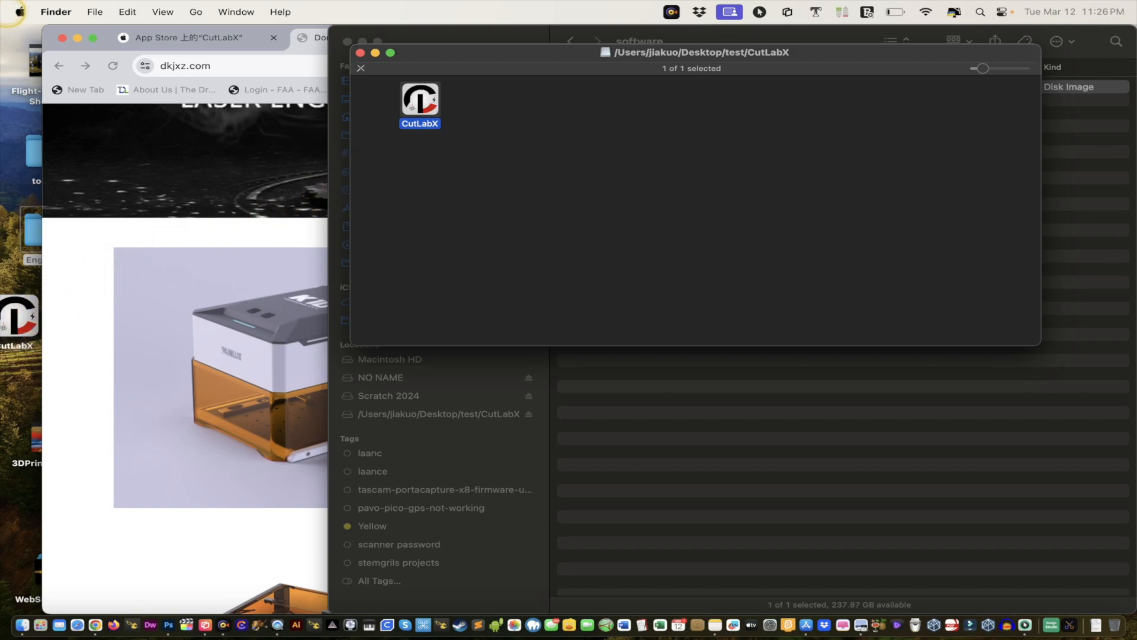
mouse_move(1136, 1)
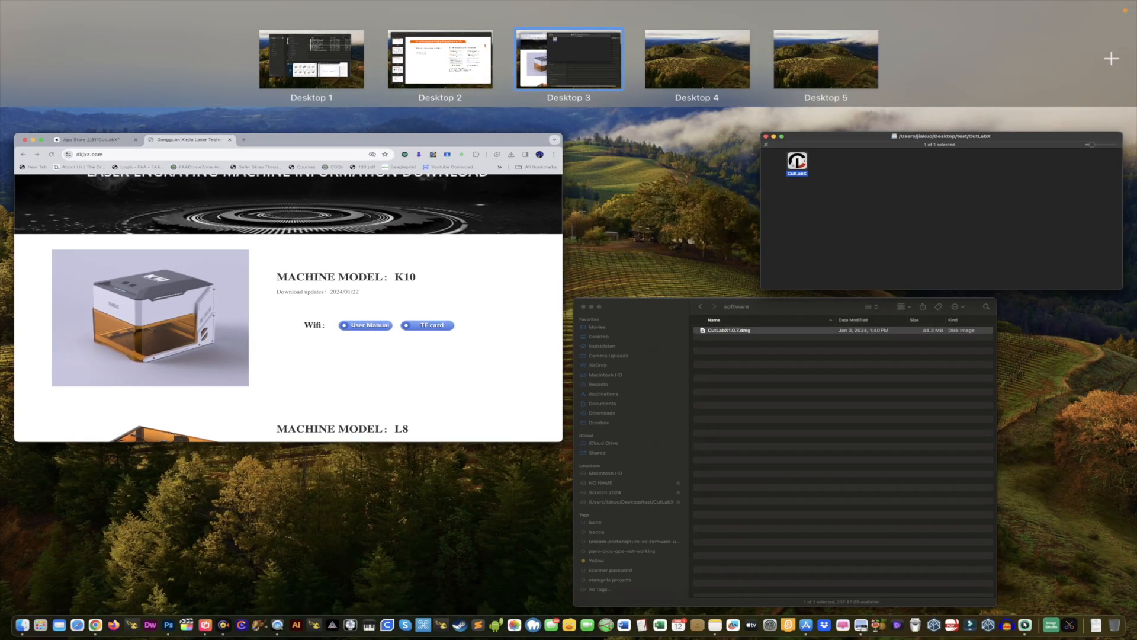
left_click(789, 67)
left_click_drag(15, 317, 539, 269)
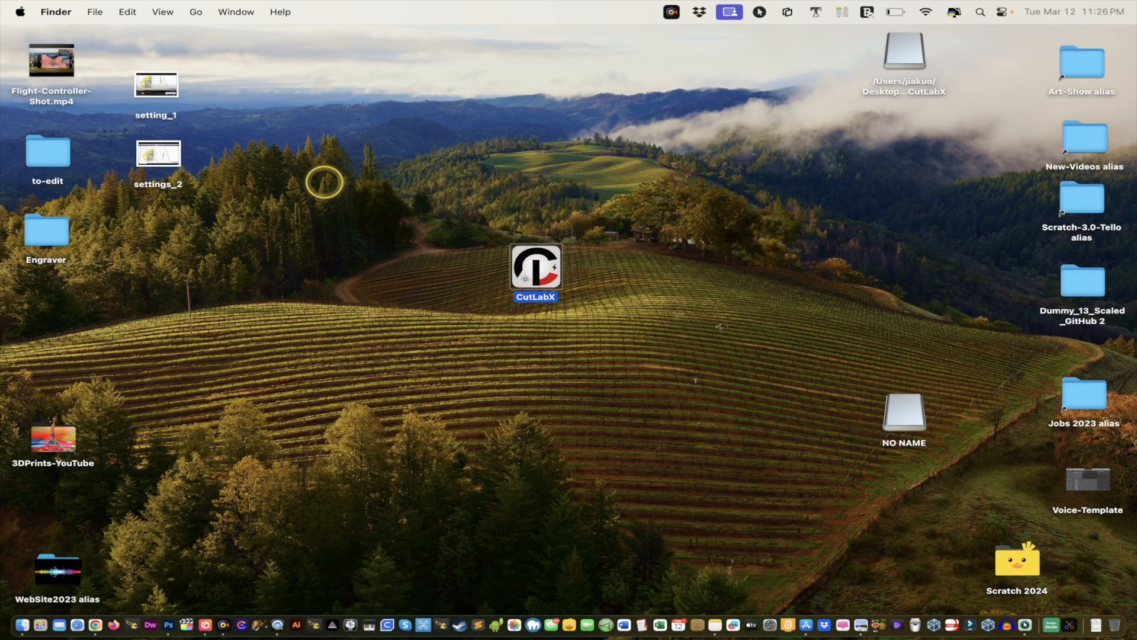
- Check the Mac's model, chip and macOS version in About This Mac, and close the window
left_click(21, 11)
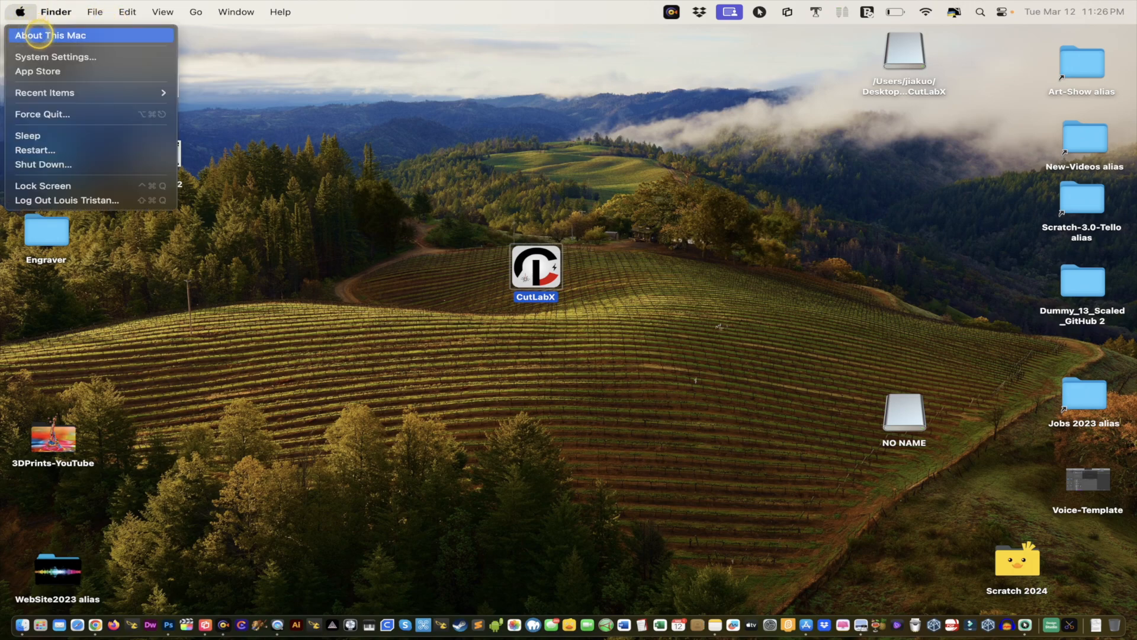
left_click(36, 35)
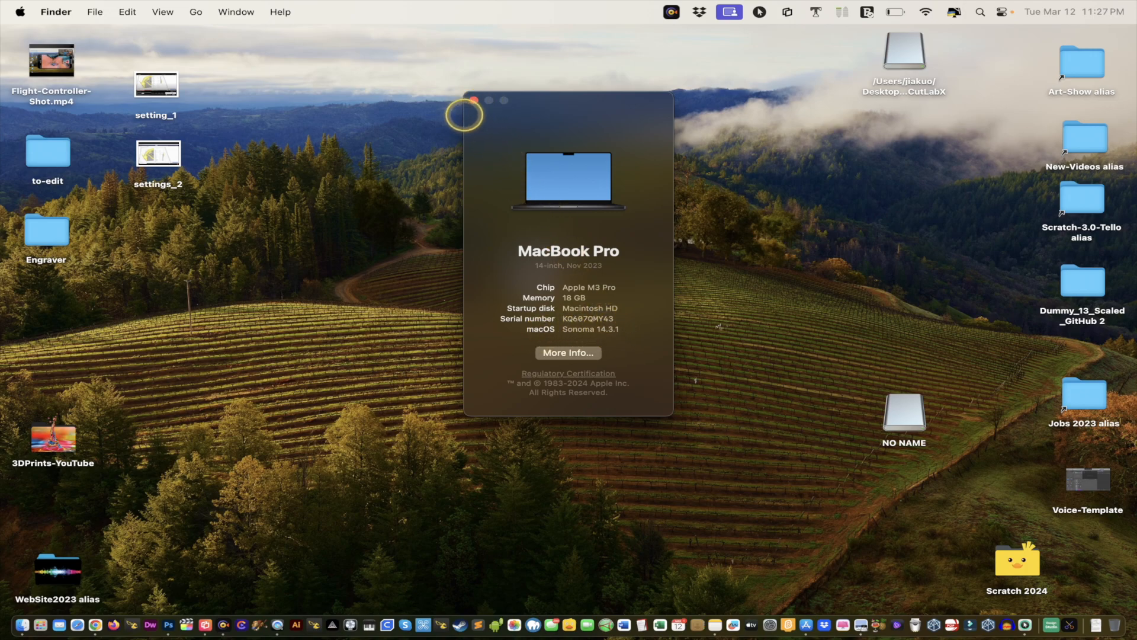
left_click(473, 100)
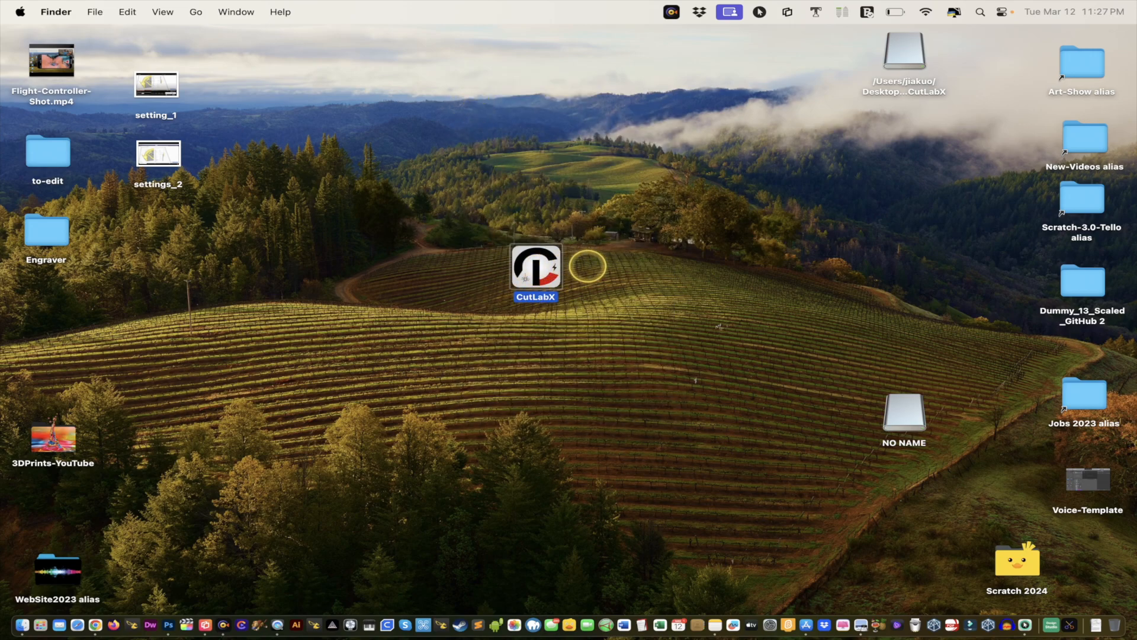
- Try to launch the CutLabX app copied to the desktop
double_click(536, 264)
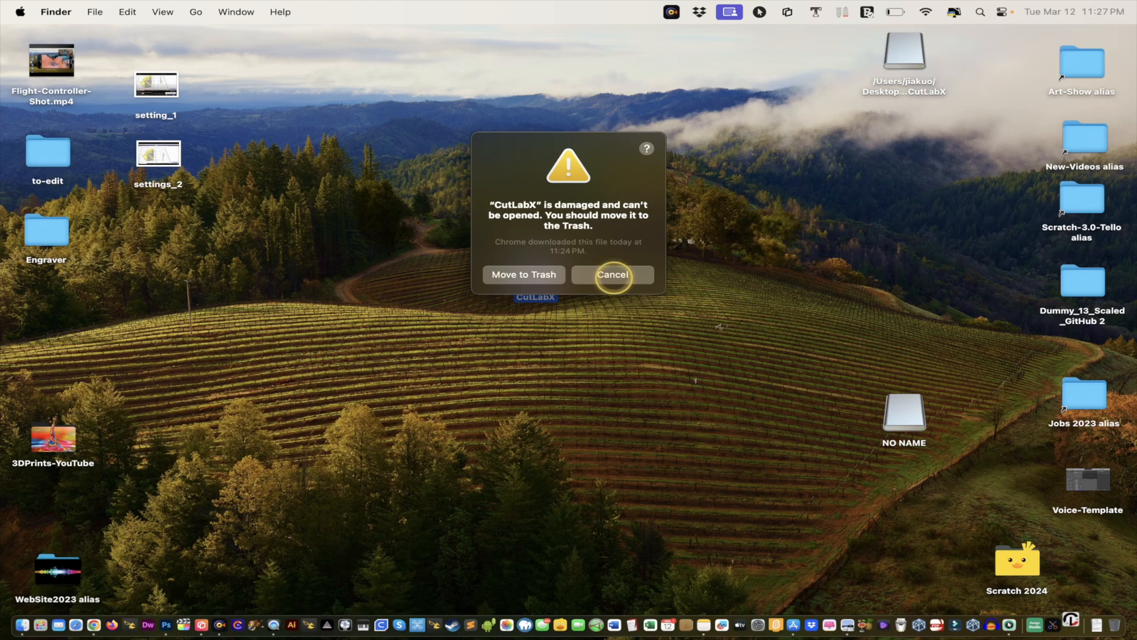
left_click(616, 276)
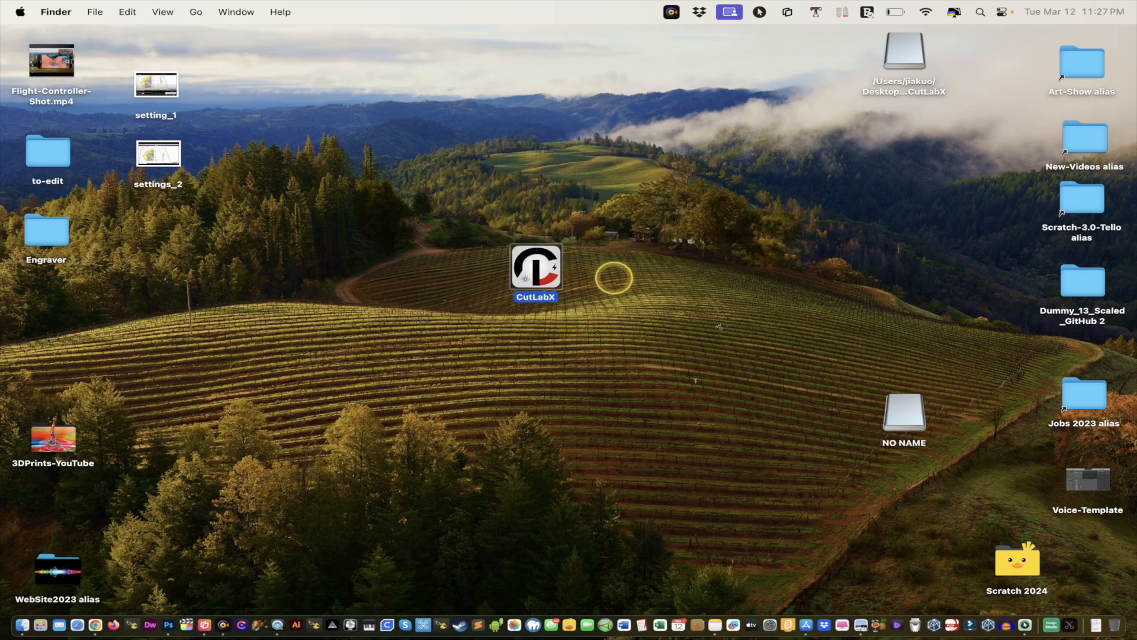
double_click(537, 269)
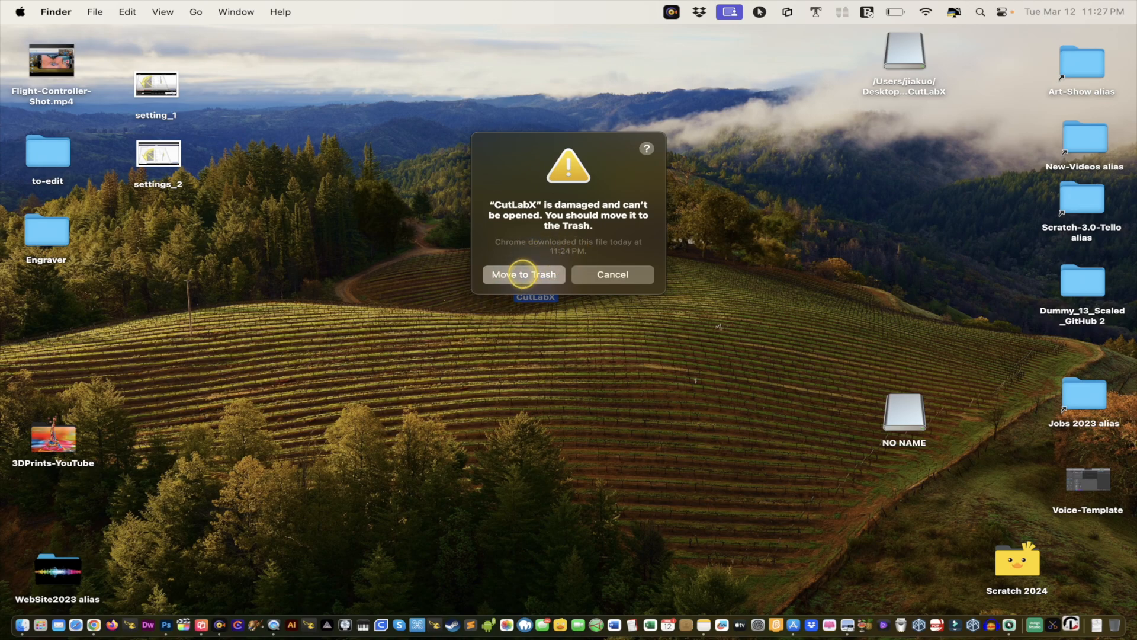
- Move the CutLabX copy on the desktop to the Trash and empty the Trash
left_click(524, 274)
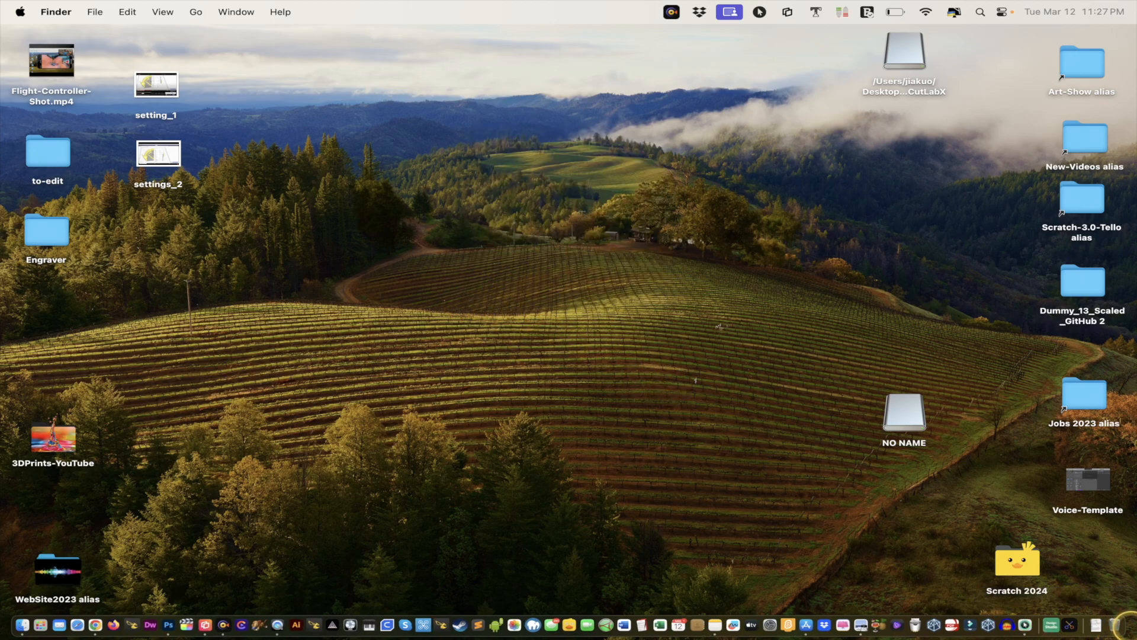
right_click(1114, 625)
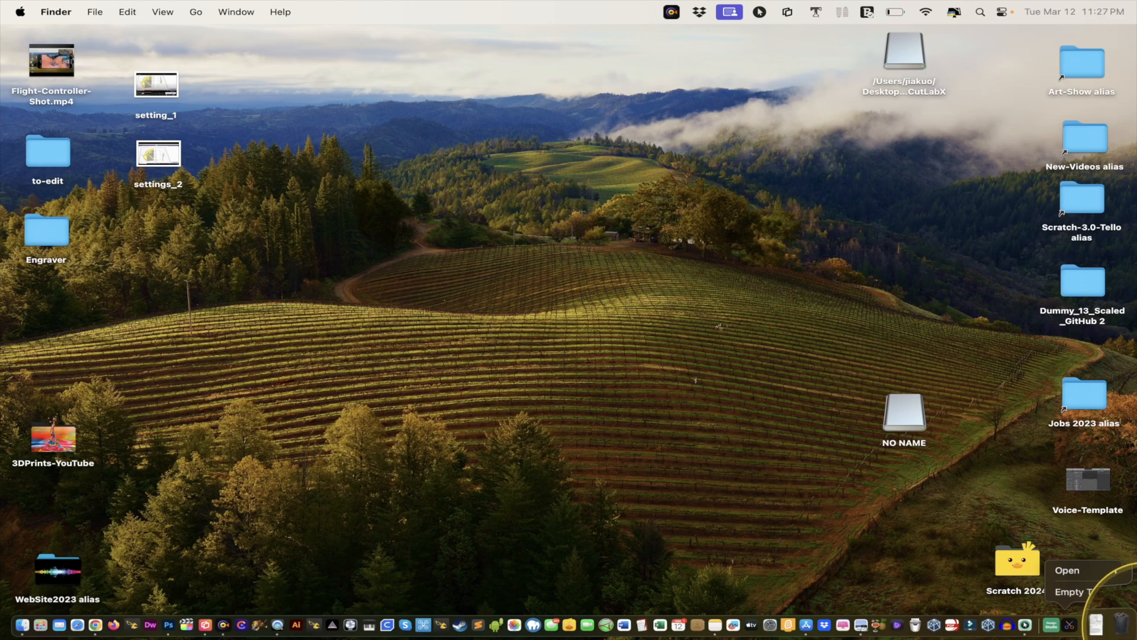
left_click(1083, 592)
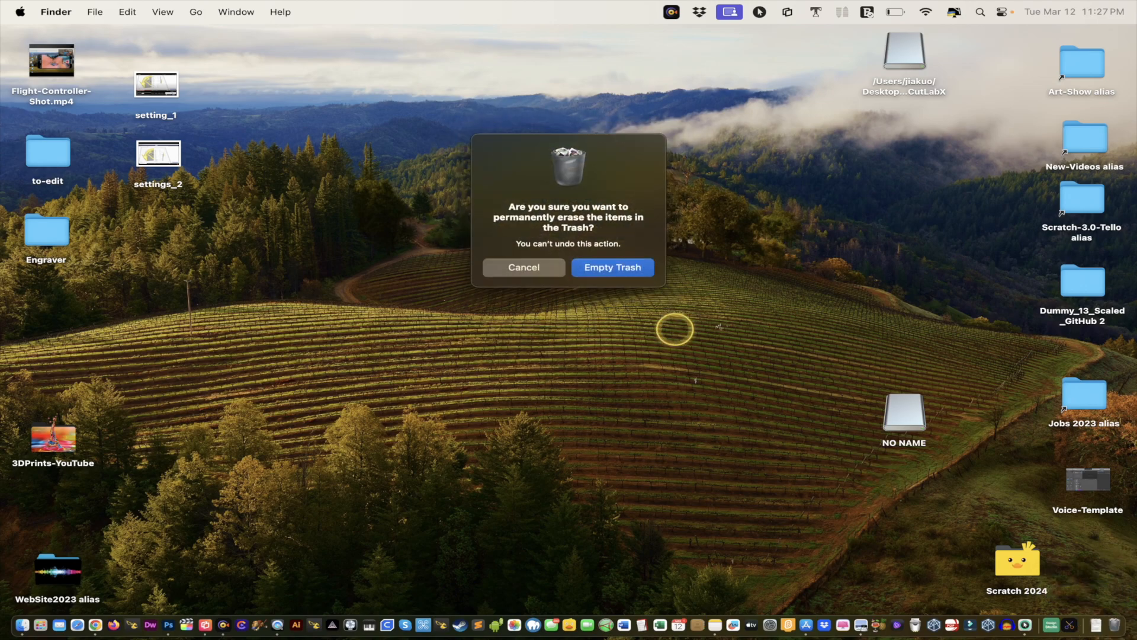
left_click(611, 266)
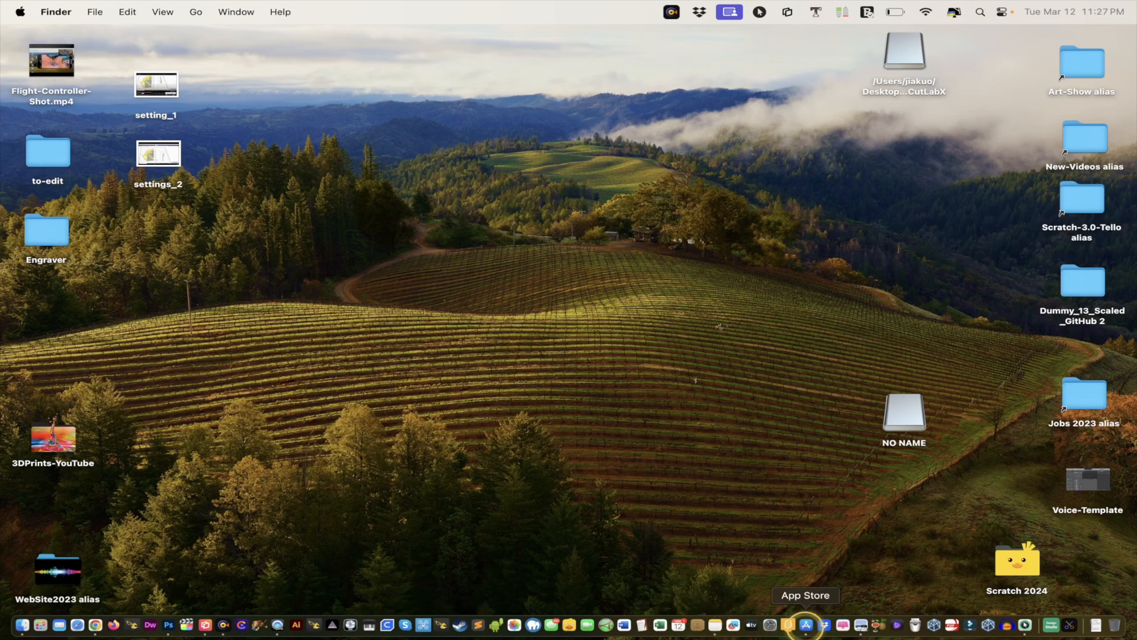
- Switch to the App Store and launch the installed CutLabX app from its store page
left_click(806, 623)
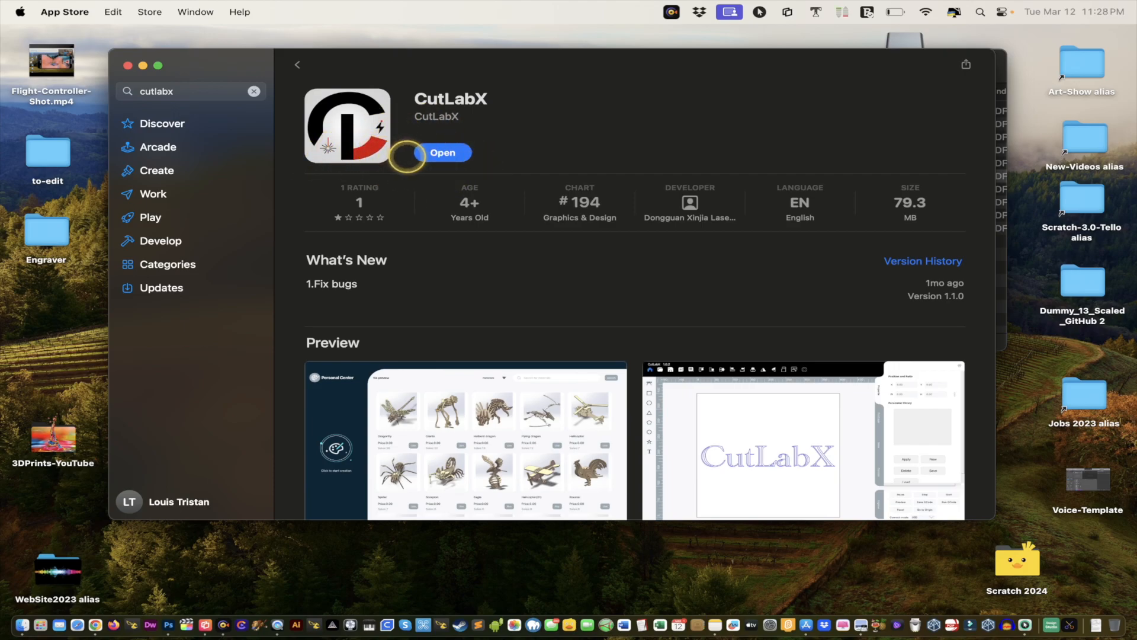
left_click(445, 154)
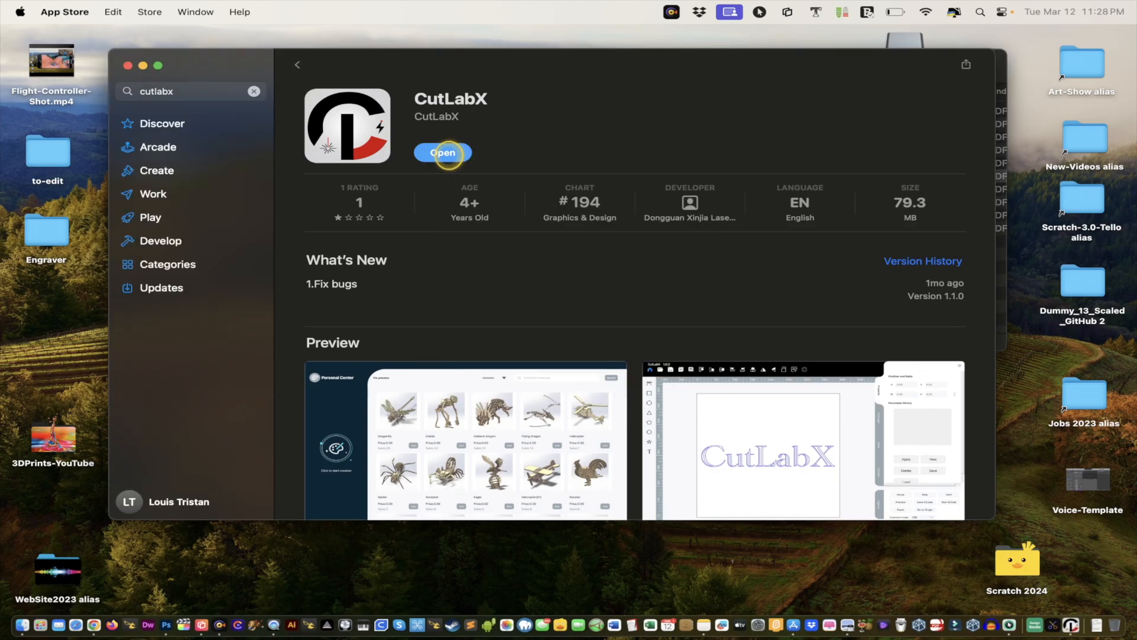
left_click(448, 153)
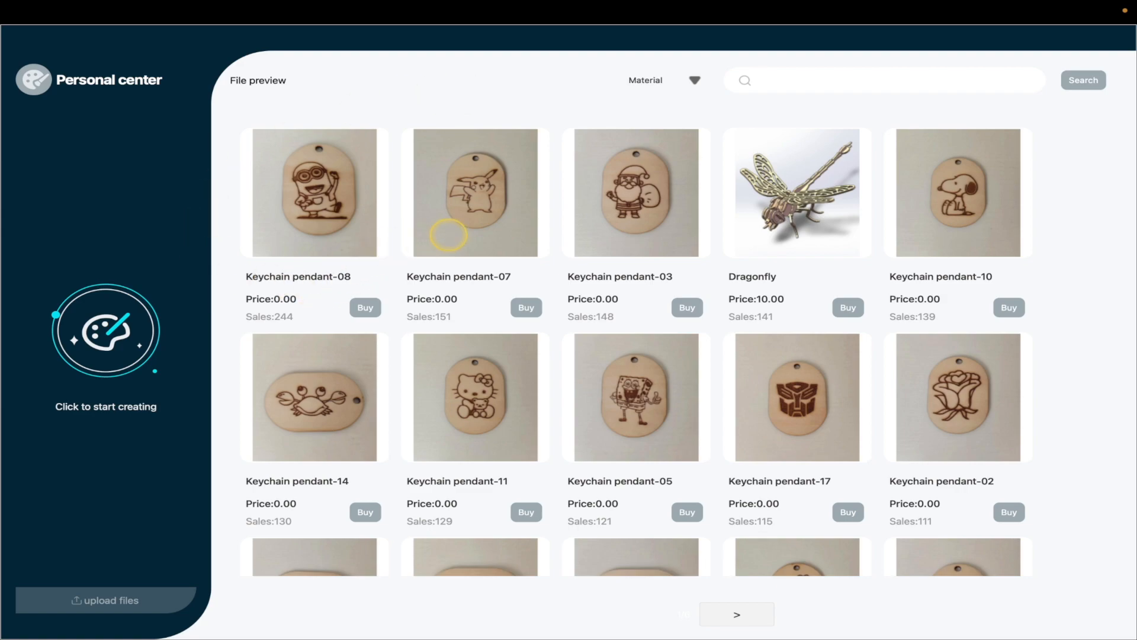
- Look through the keychain pendants, puzzles and carved paintings on the first two pages of the CutLabX file preview
scroll(569, 275, "down", 3)
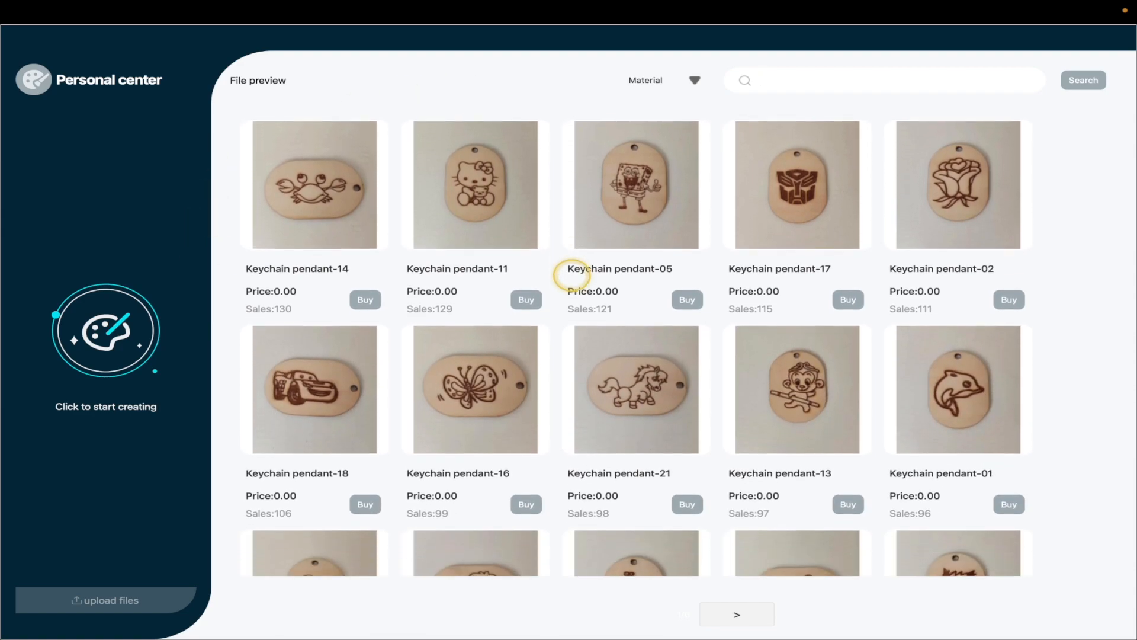
scroll(572, 274, "down", 3)
scroll(636, 345, "up", 5)
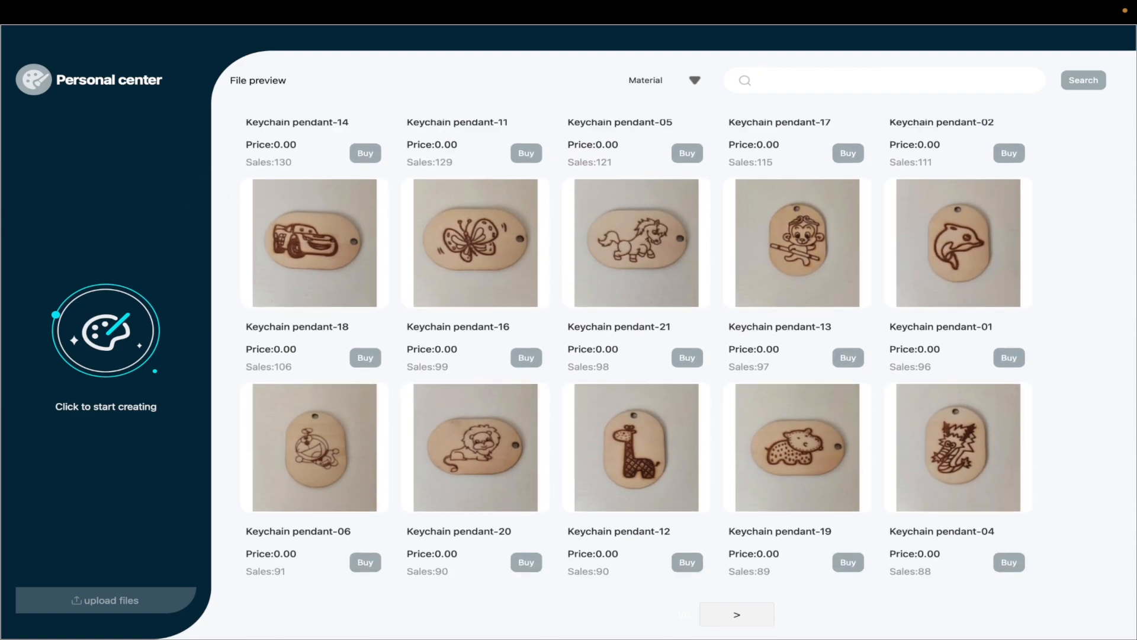
scroll(636, 348, "up", 2)
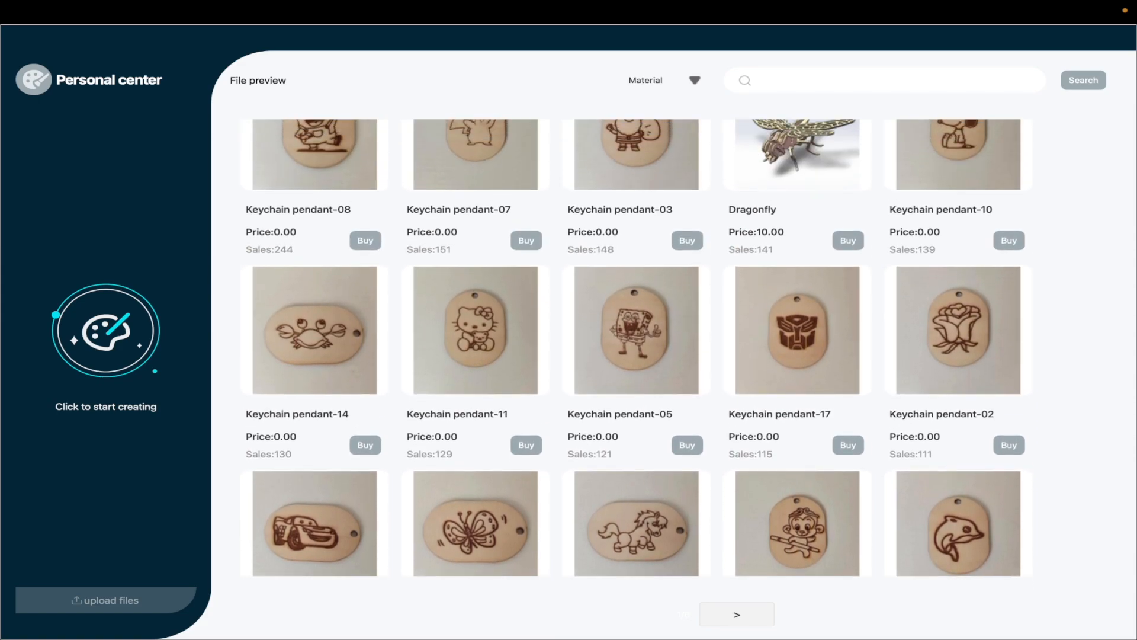
scroll(629, 543, "down", 5)
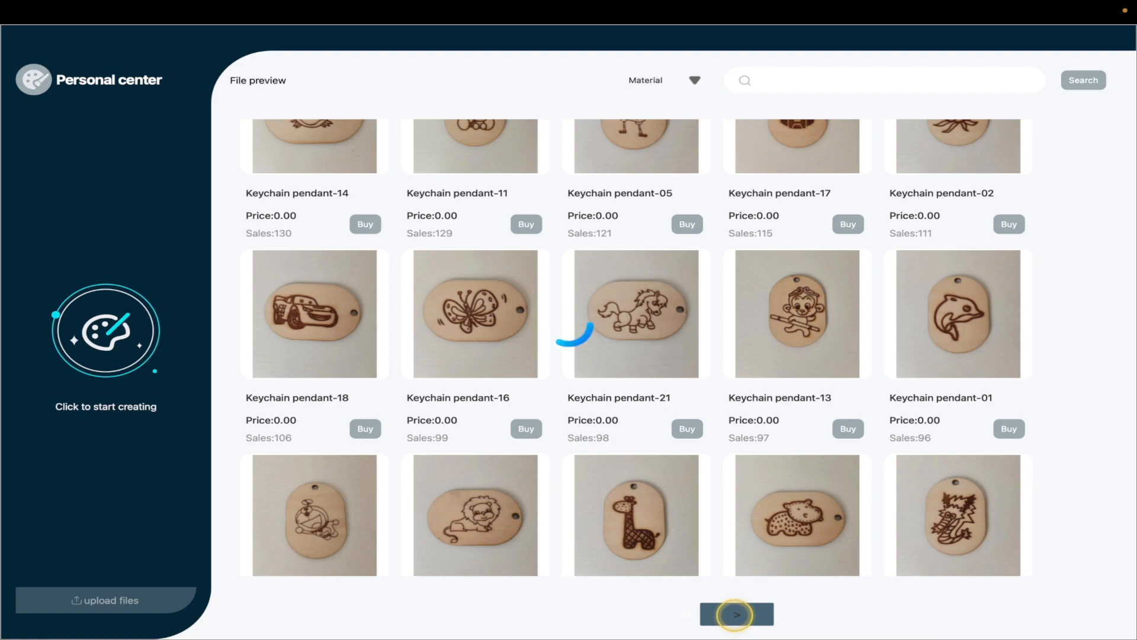
scroll(742, 435, "down", 1)
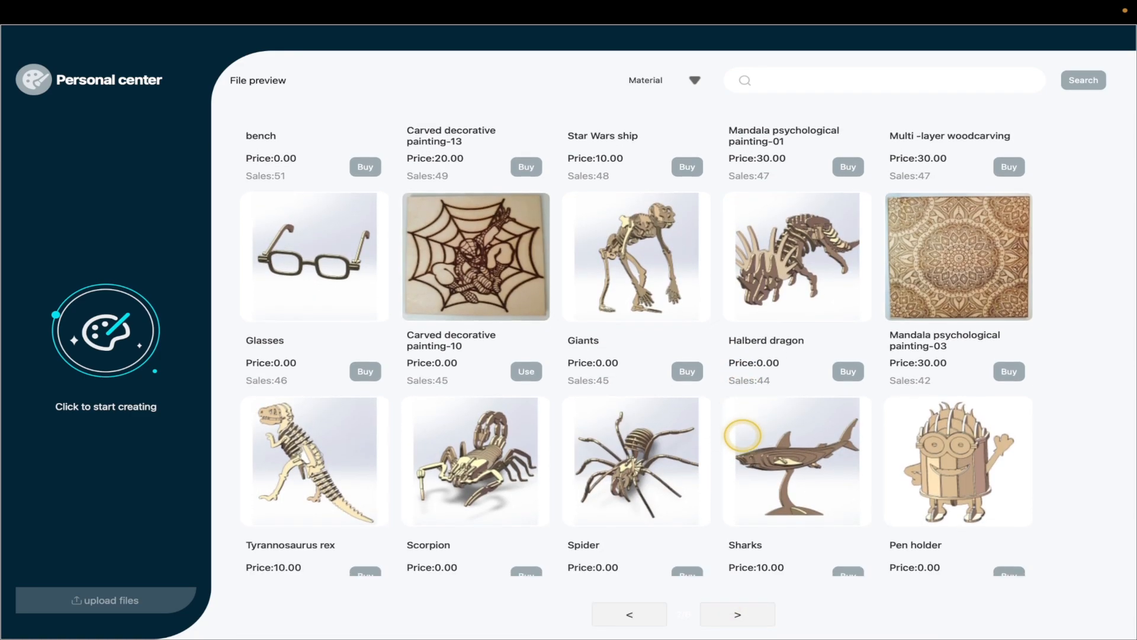
scroll(743, 436, "down", 1)
scroll(742, 437, "up", 5)
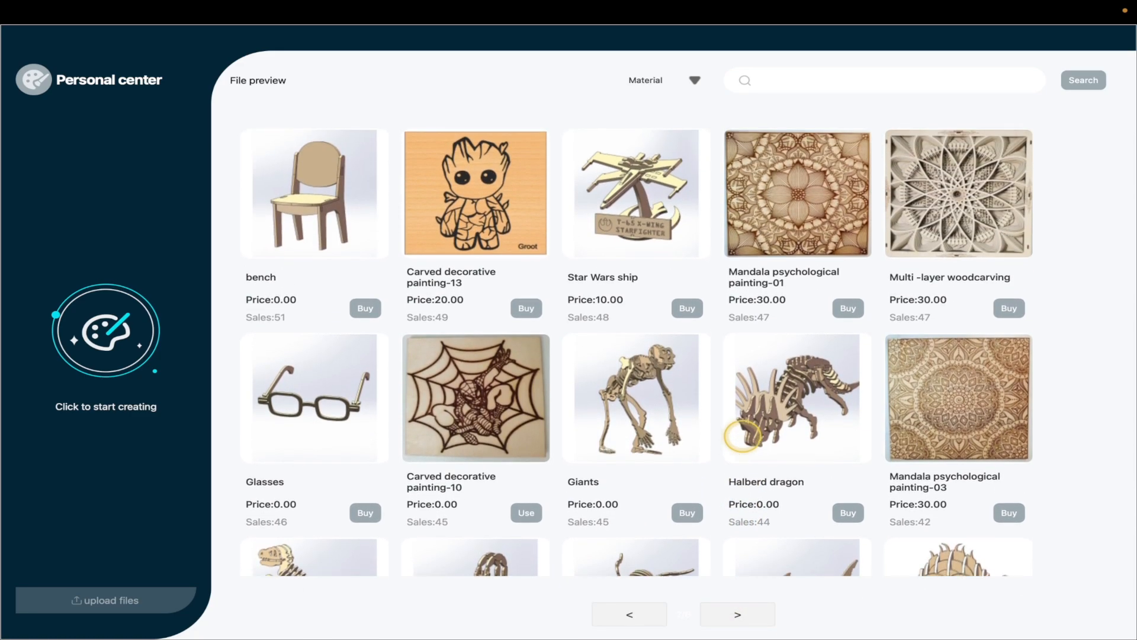
scroll(743, 437, "up", 1)
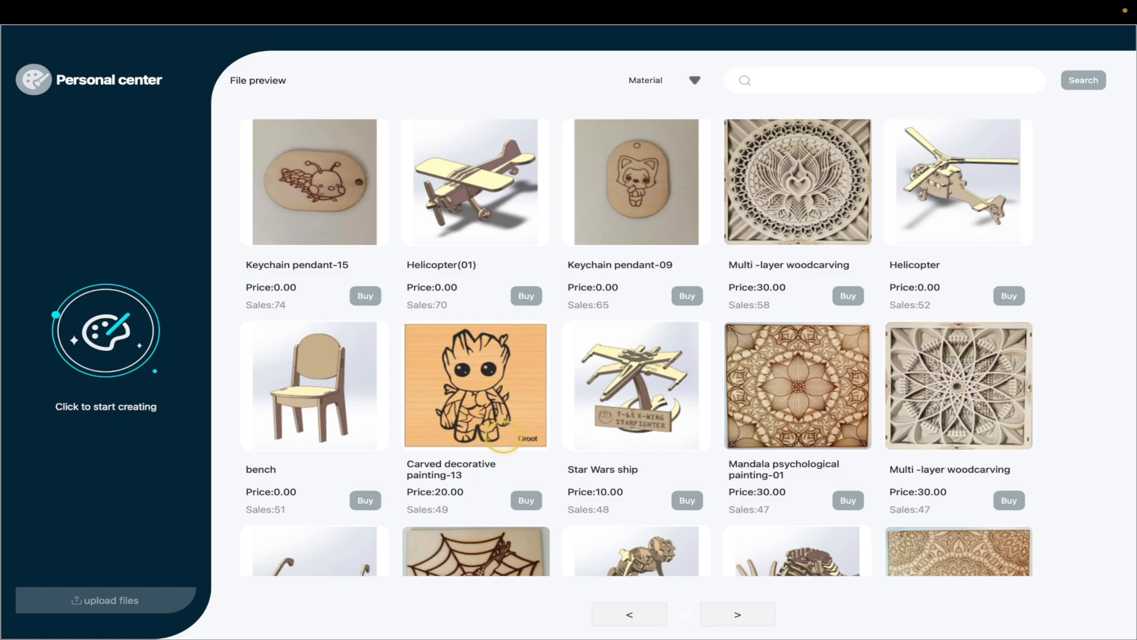
scroll(569, 386, "up", 1)
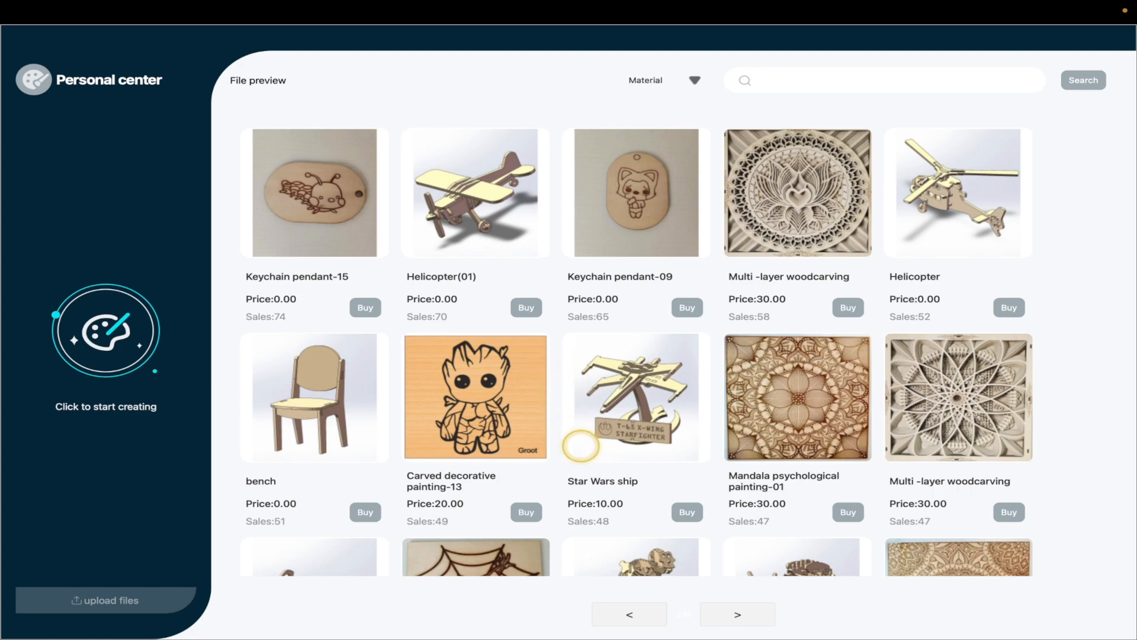
scroll(579, 386, "down", 3)
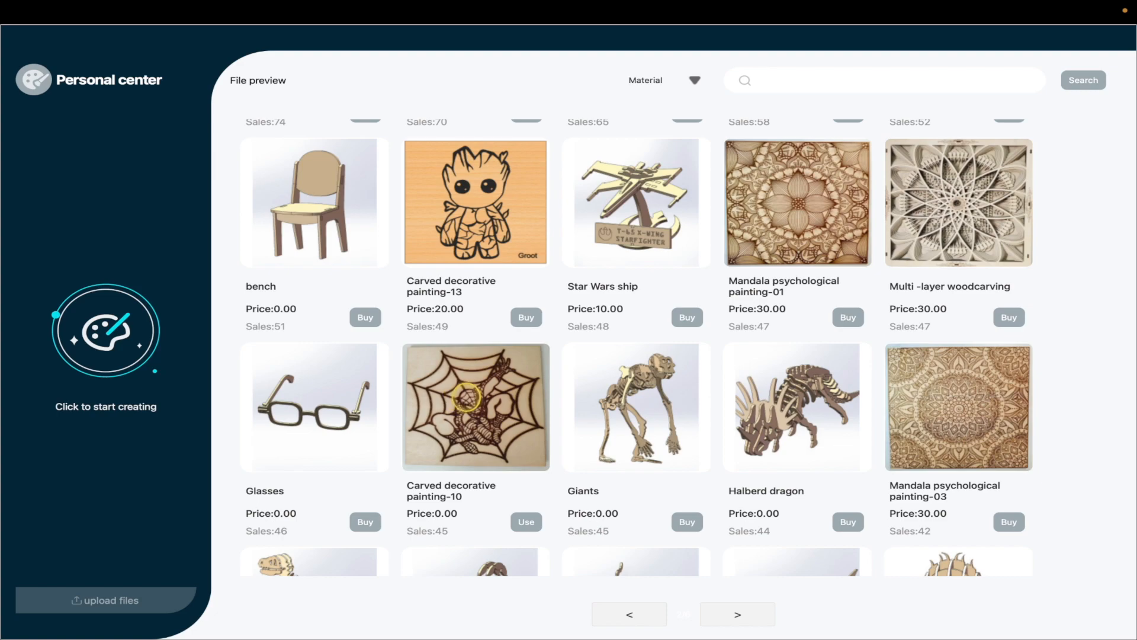
- Open the details of the free Carved decorative painting-10 and use that design in the CutLabX workspace
left_click(466, 398)
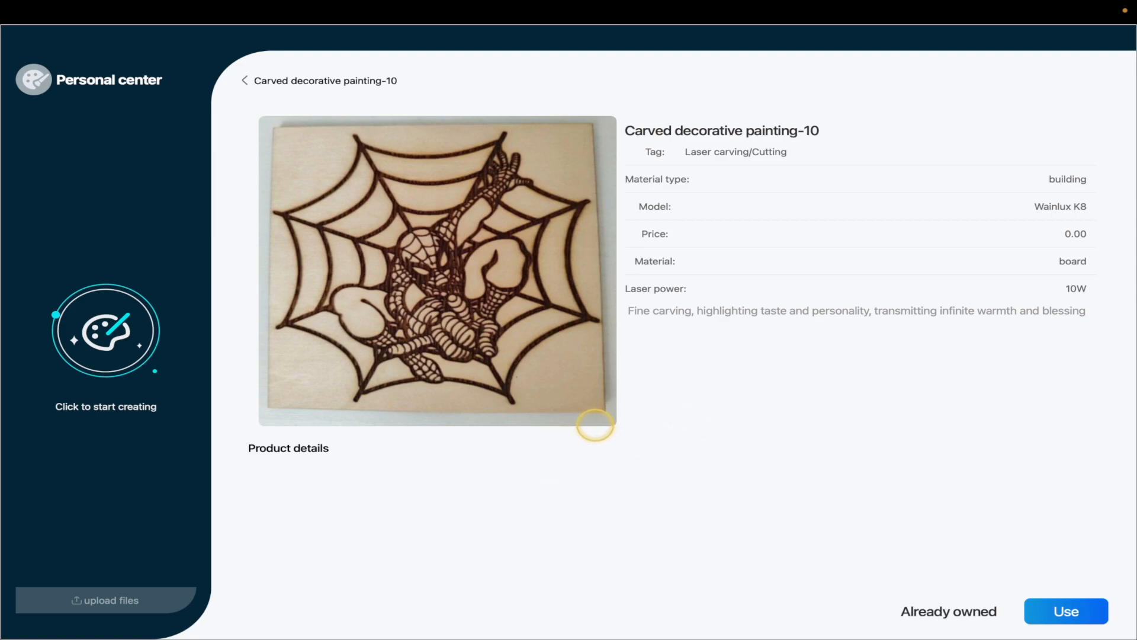
left_click(1061, 612)
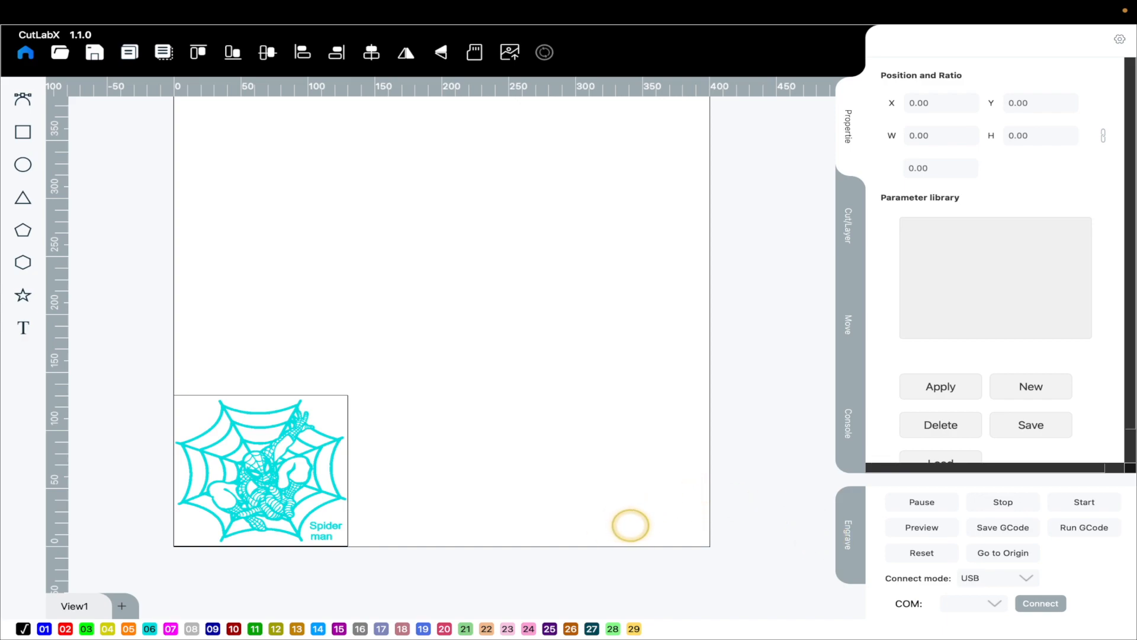
- Delete the Spider man web design from the canvas
left_click(287, 431)
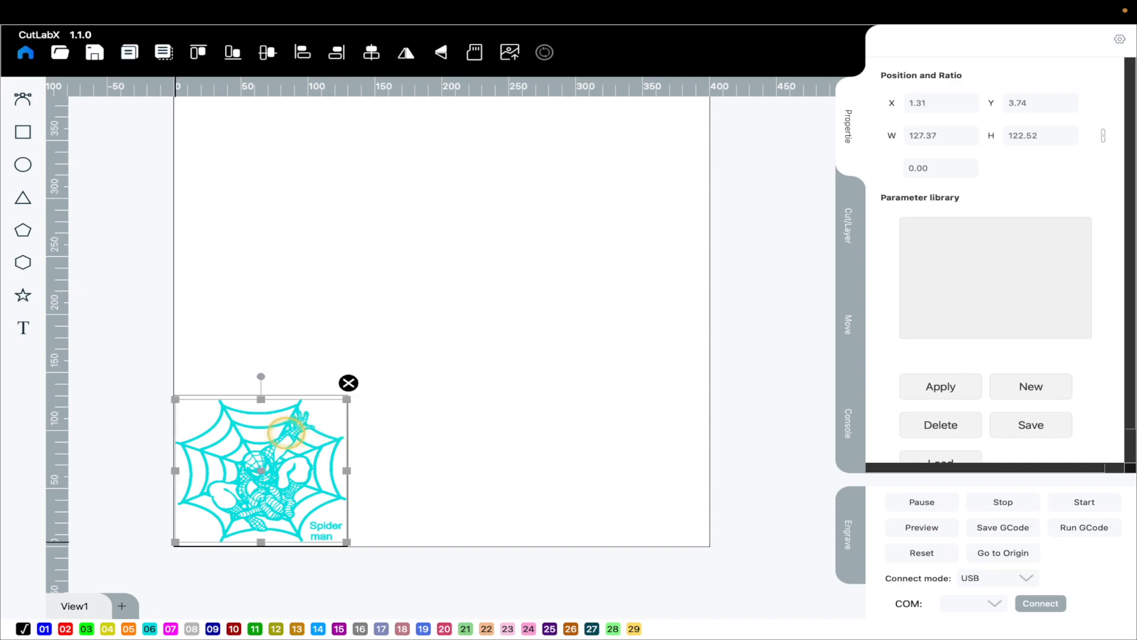
key("Delete")
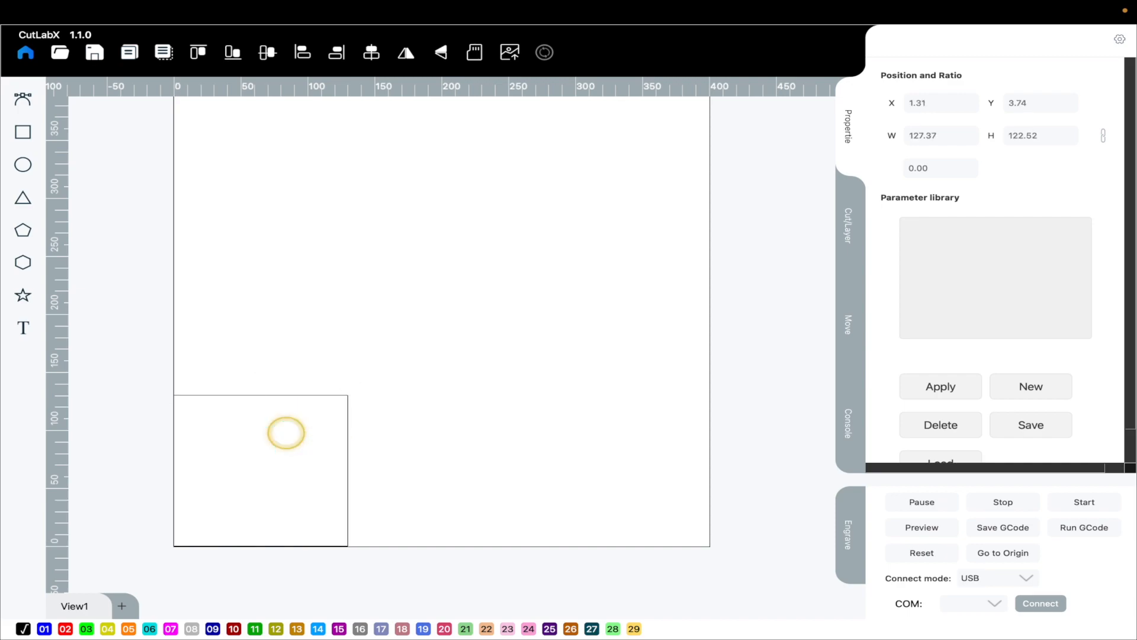
mouse_move(20, 9)
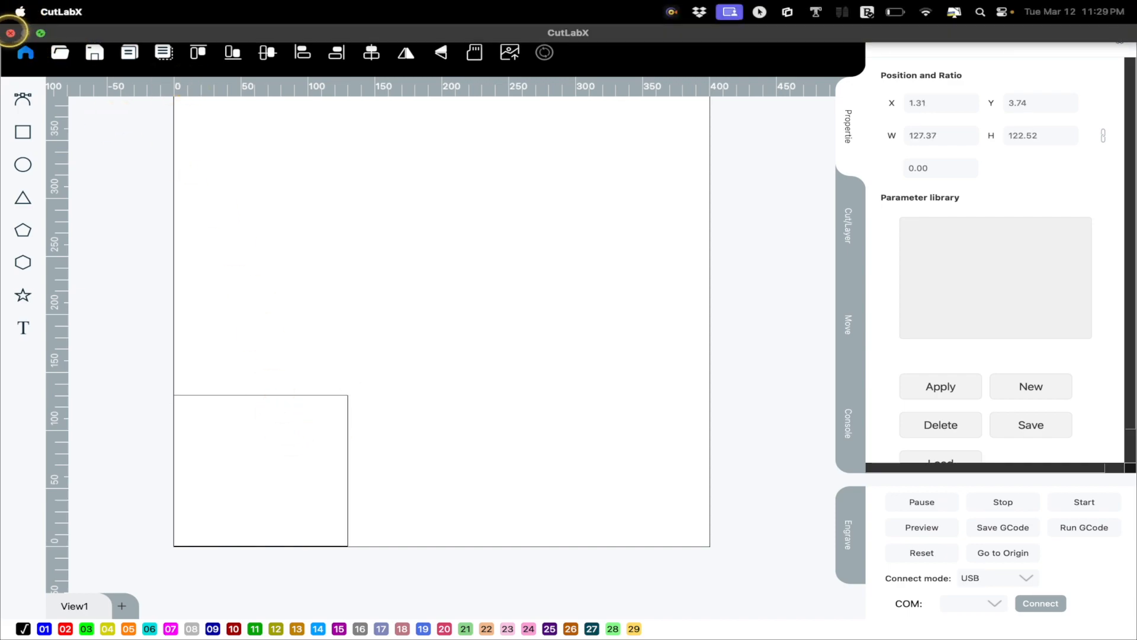
- Close CutLabX and relaunch it from its App Store page
left_click(11, 32)
left_click(528, 377)
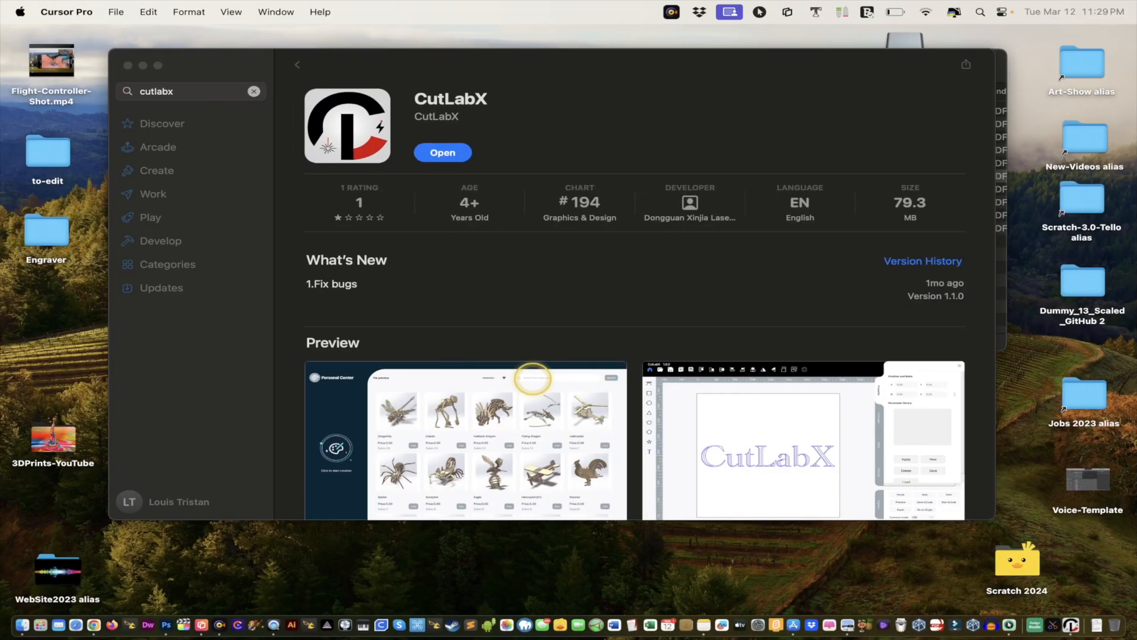
left_click(440, 152)
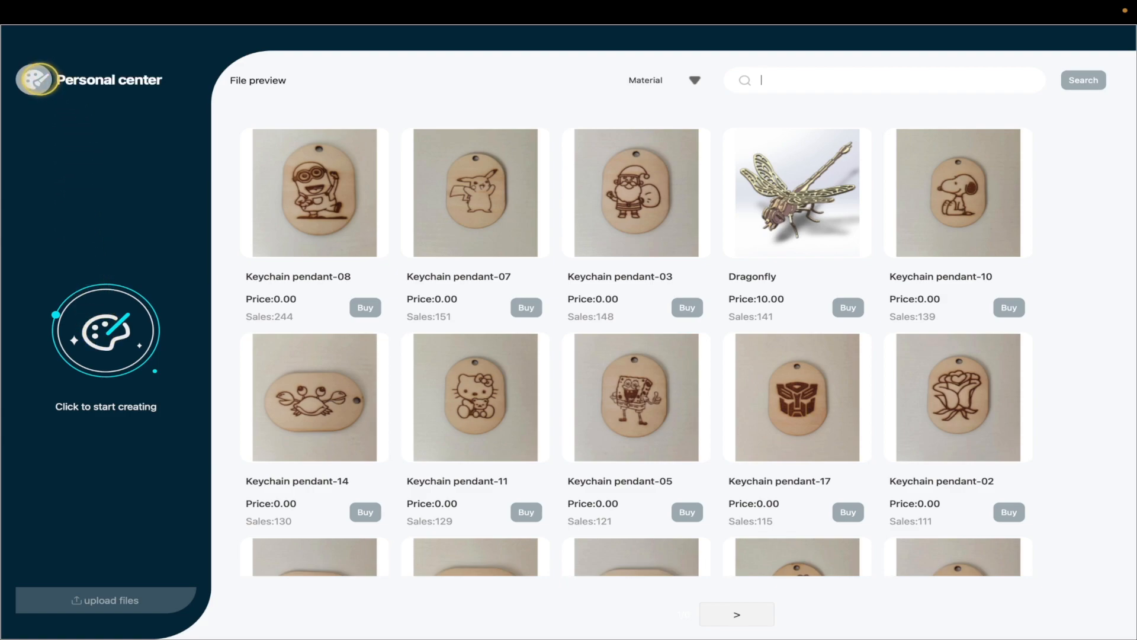
- Check the Personal center account details, dismiss them and start creating on a blank workspace canvas
left_click(98, 87)
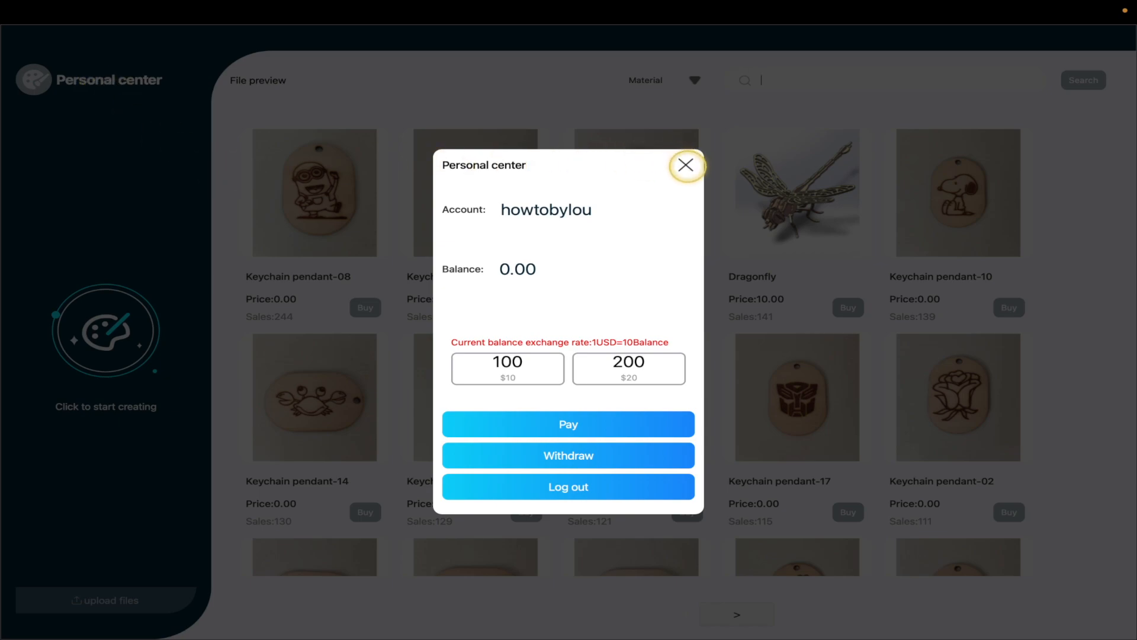
left_click(685, 165)
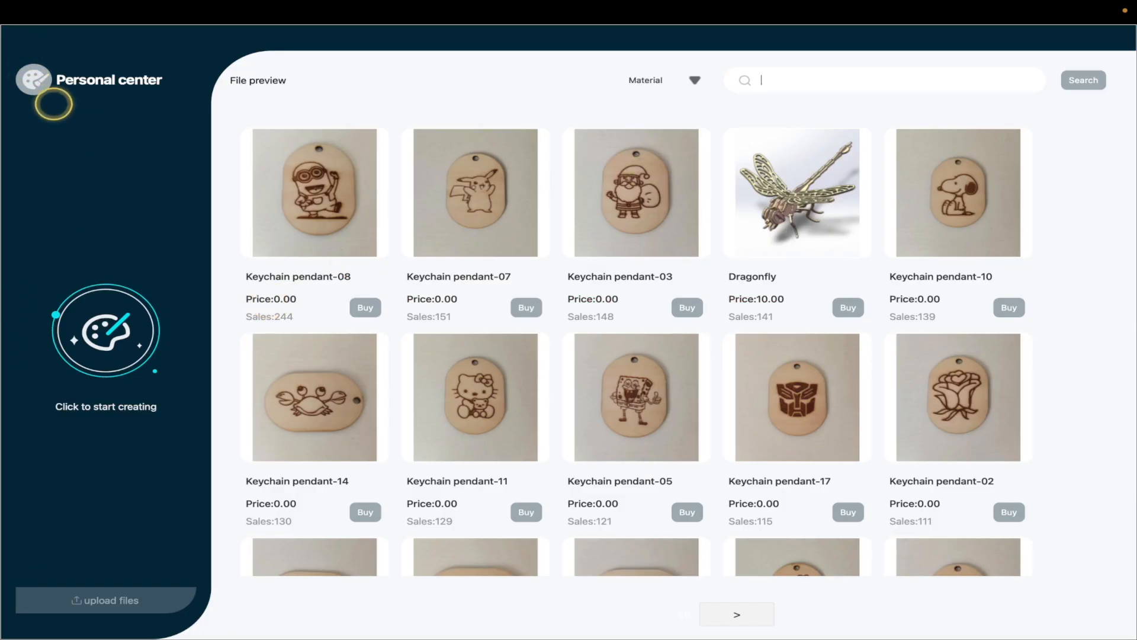
left_click(110, 360)
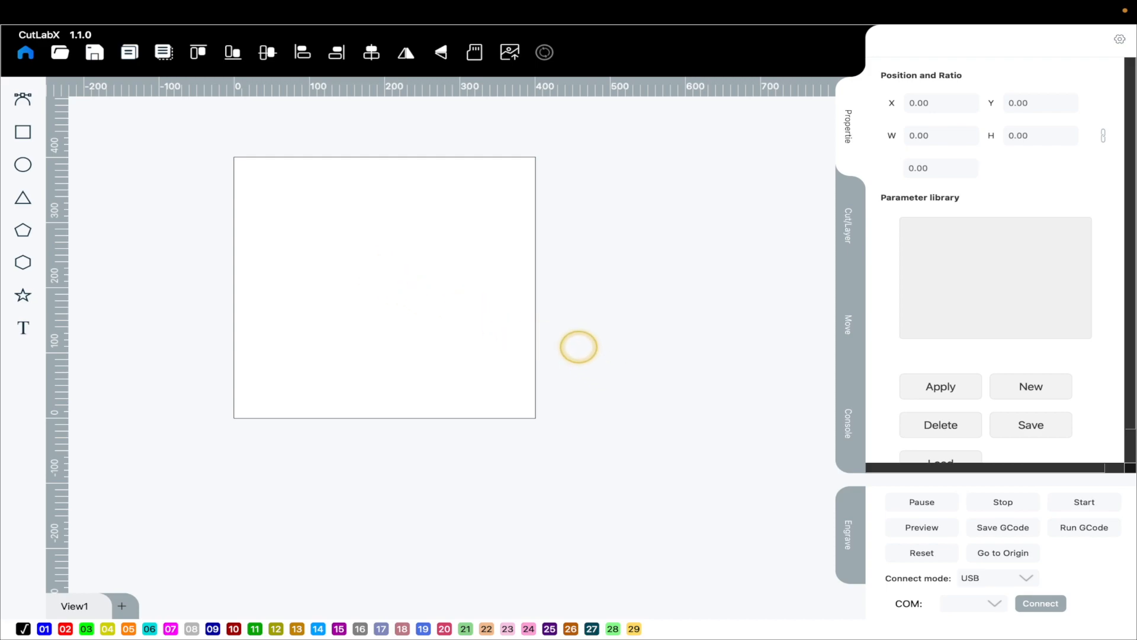
- Look through the Mac's available Wi-Fi networks for the engraver's WAINLUX_K10 network
mouse_move(912, 9)
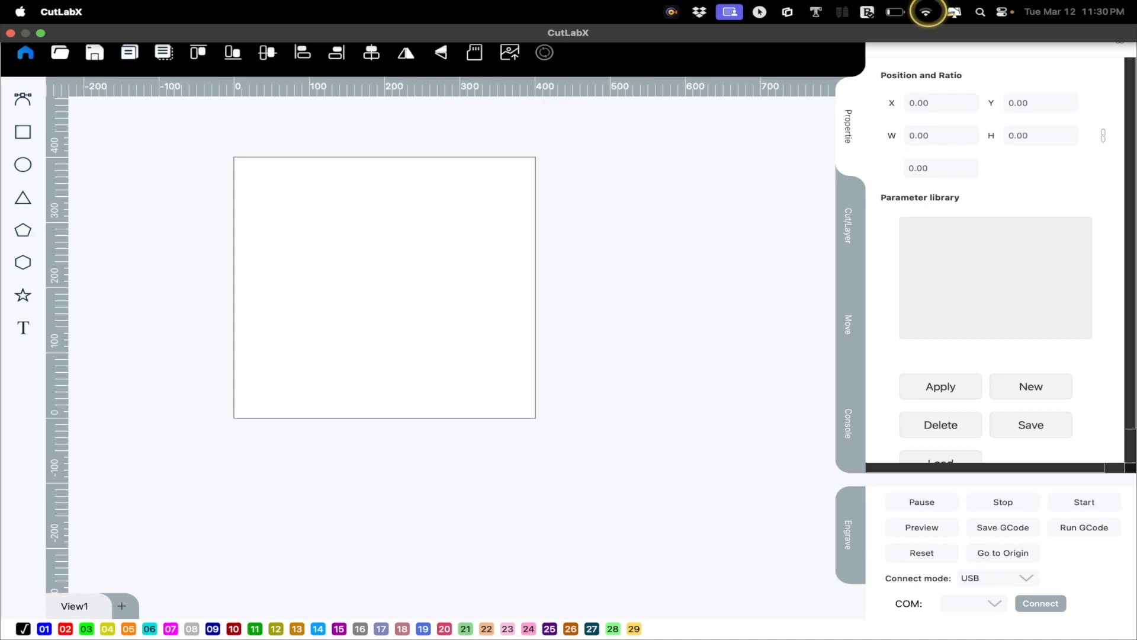
left_click(928, 11)
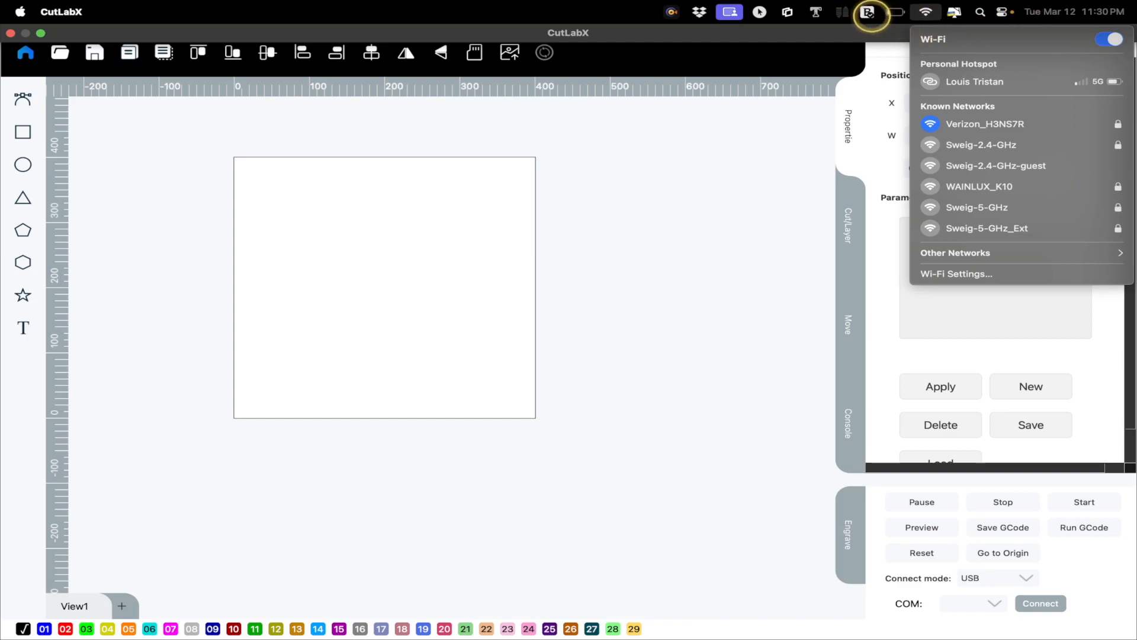
left_click(791, 12)
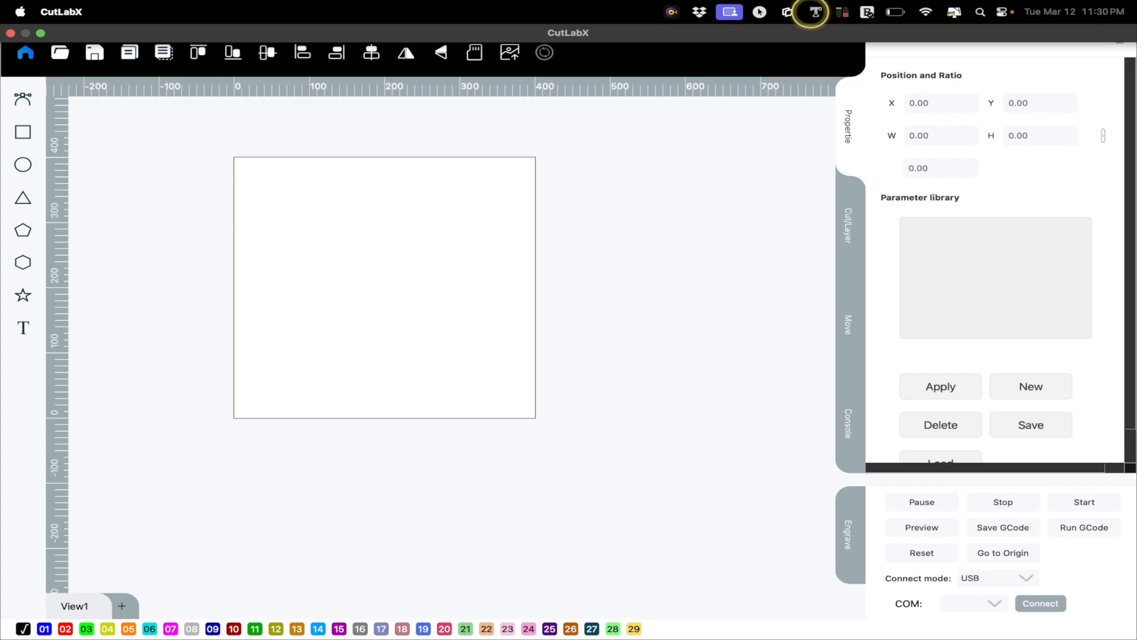
- Return to the CutLabX desktop space and take its window out of full-screen mode
left_click(798, 13)
key("ctrl+Up")
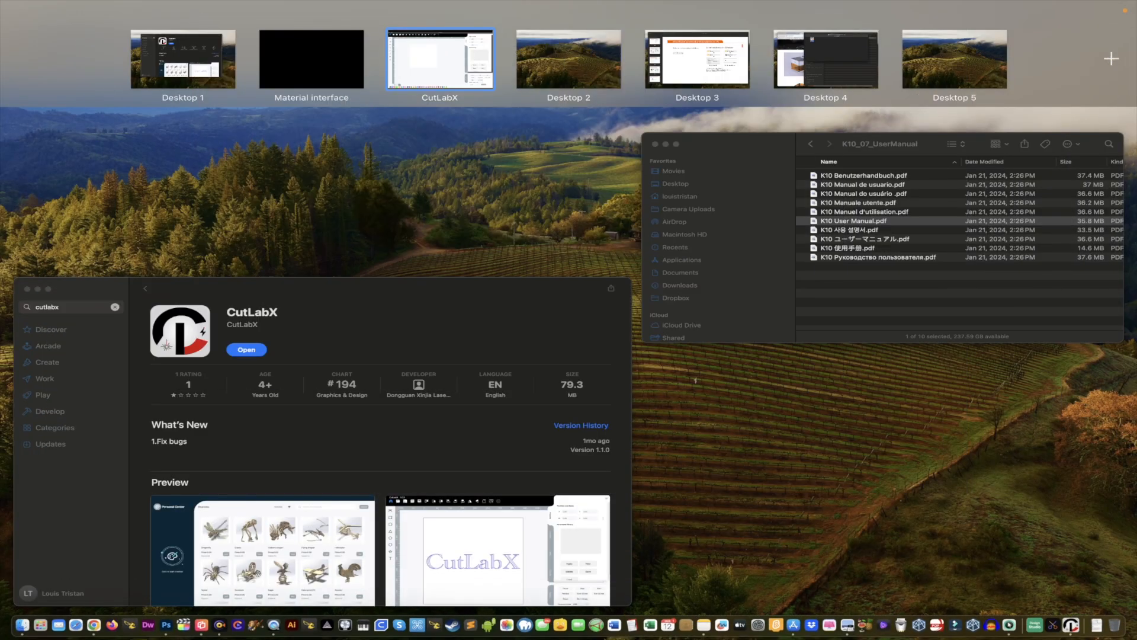
left_click(440, 59)
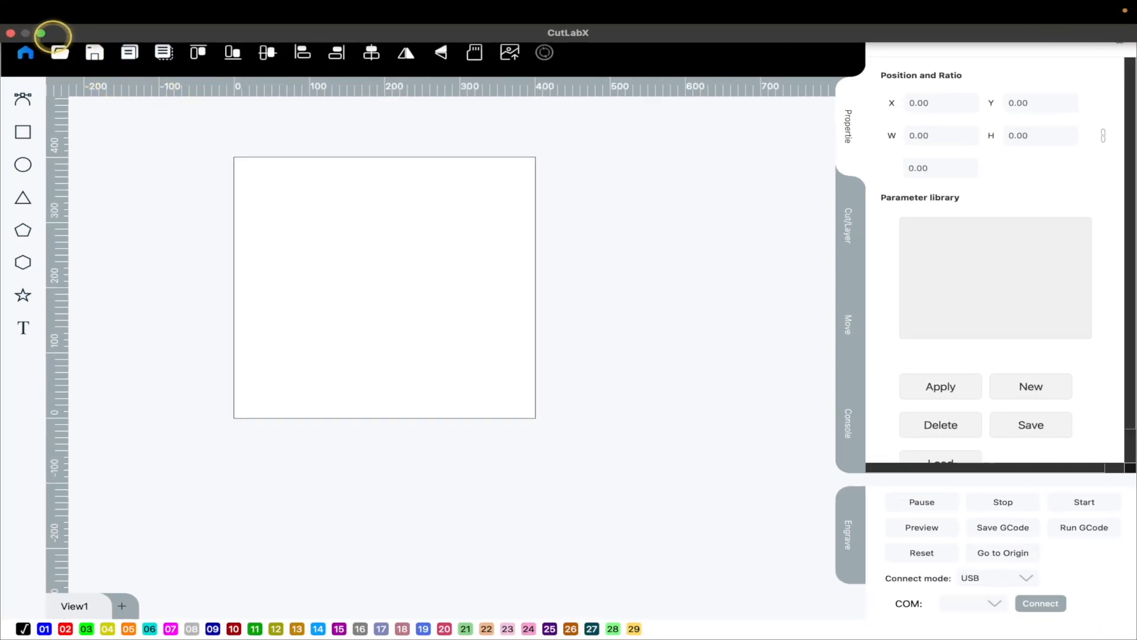
left_click(40, 33)
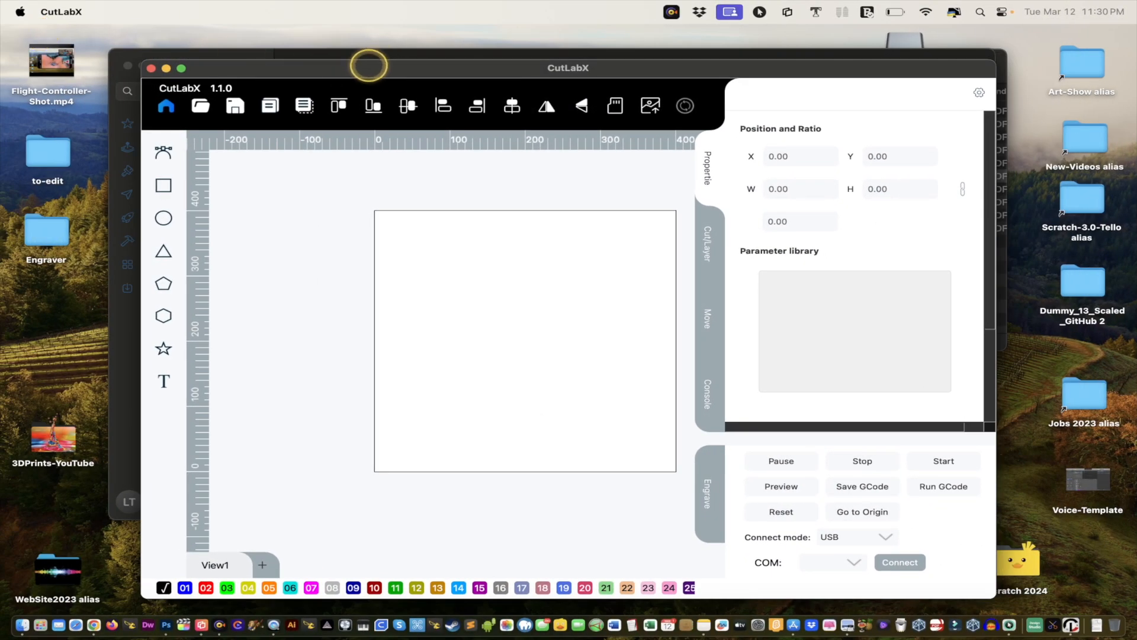
- Close the App Store and K10_07_UserManual Finder windows and reposition the CutLabX window slightly
left_click(128, 65)
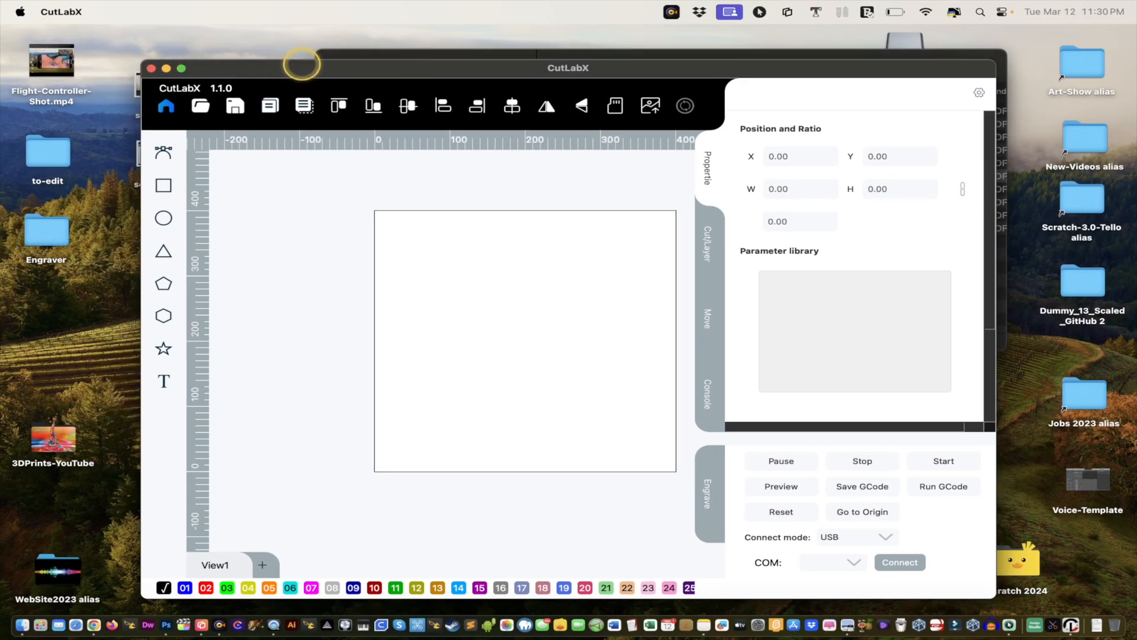
left_click(334, 59)
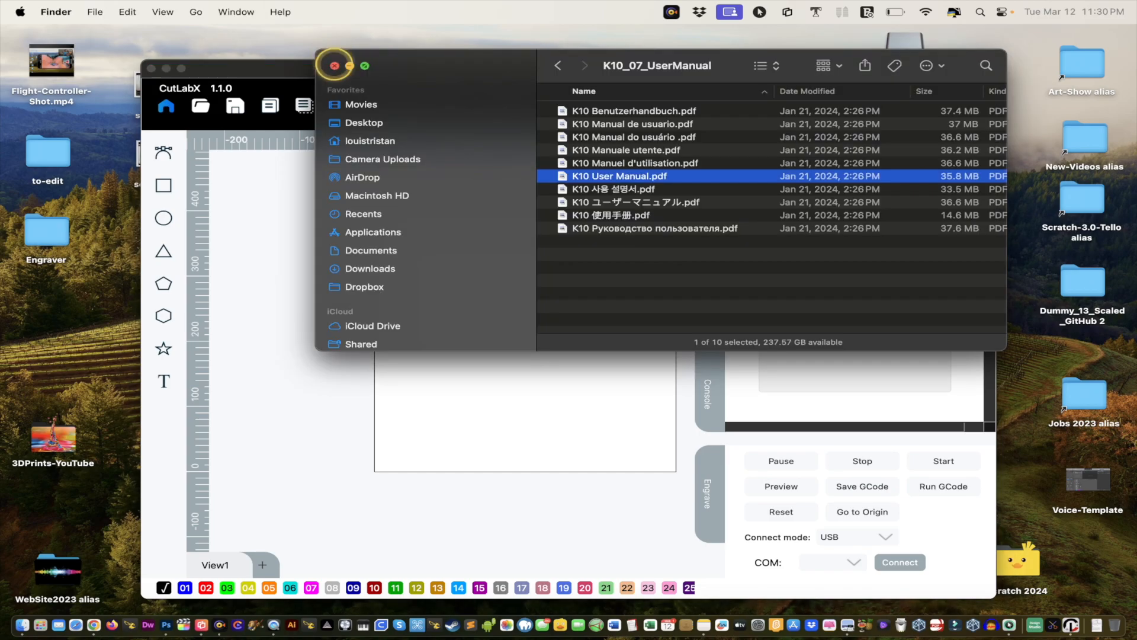
left_click(332, 57)
mouse_move(480, 64)
left_mouse_down()
mouse_move(427, 68)
mouse_move(472, 55)
left_mouse_up()
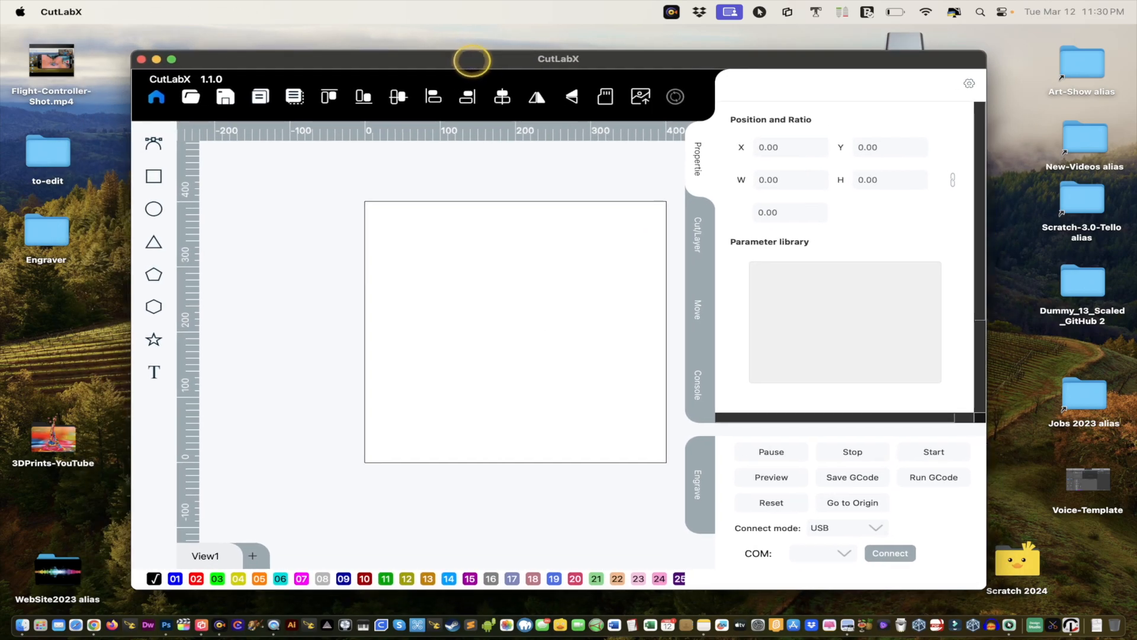
- Show the Mac's camera feed in Reflector 4 and disconnect the camera when done
left_click(788, 12)
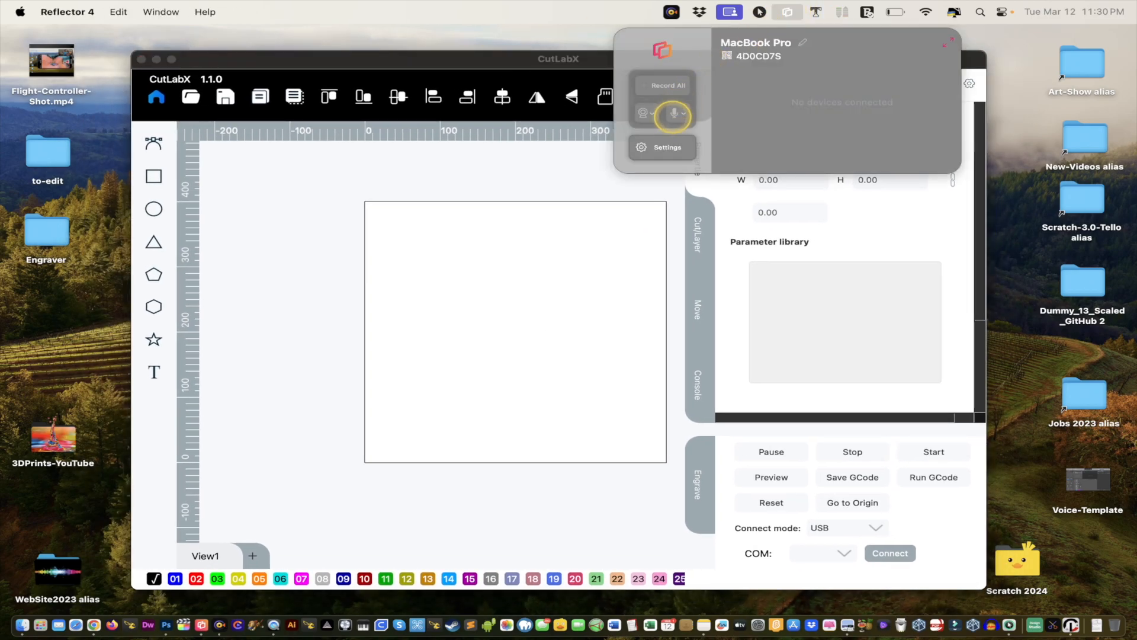
left_click(648, 112)
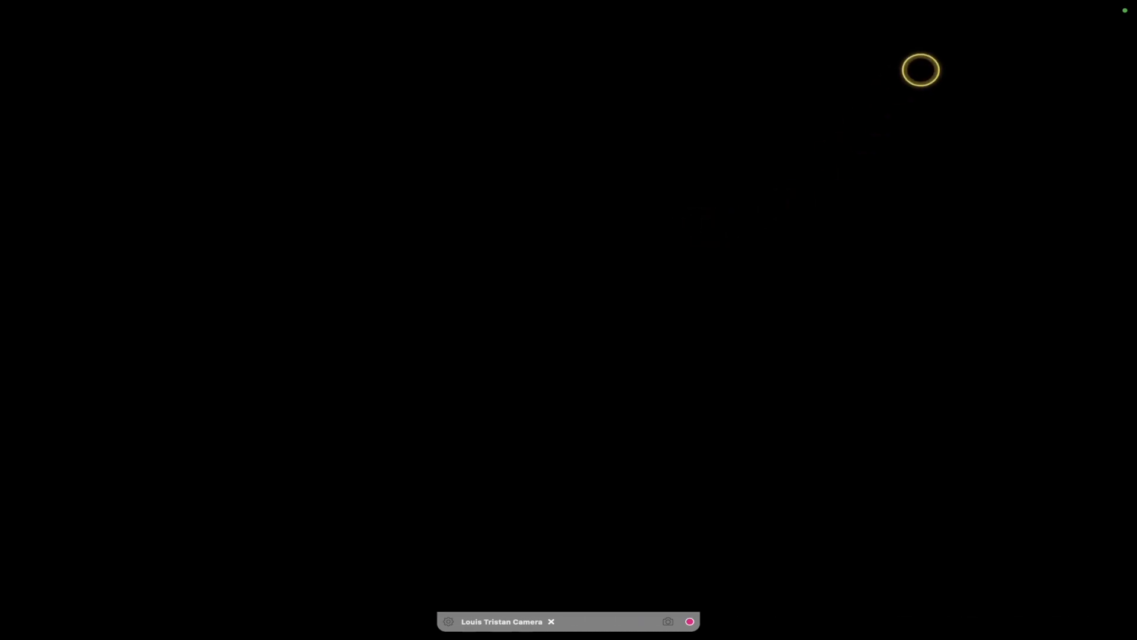
key("ctrl+Up")
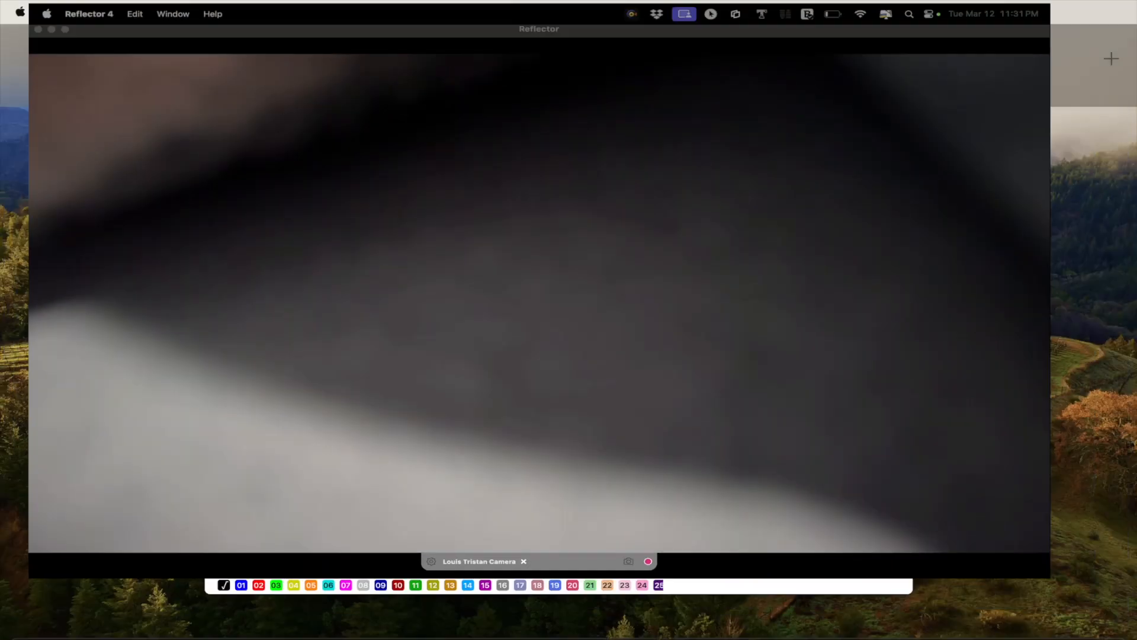
left_click(294, 68)
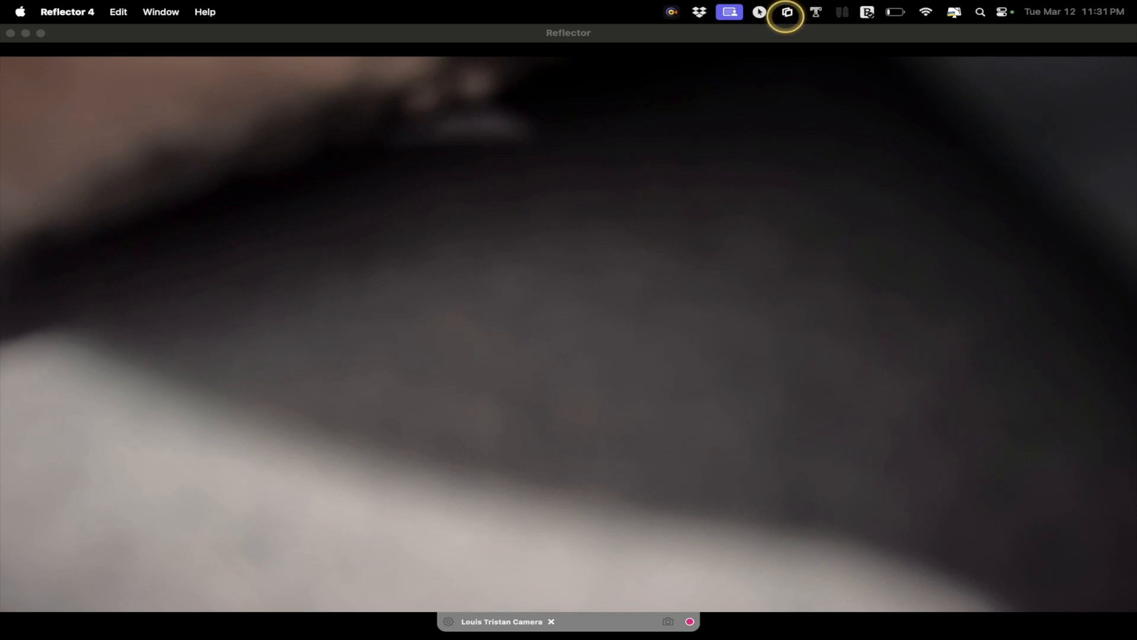
left_click(787, 12)
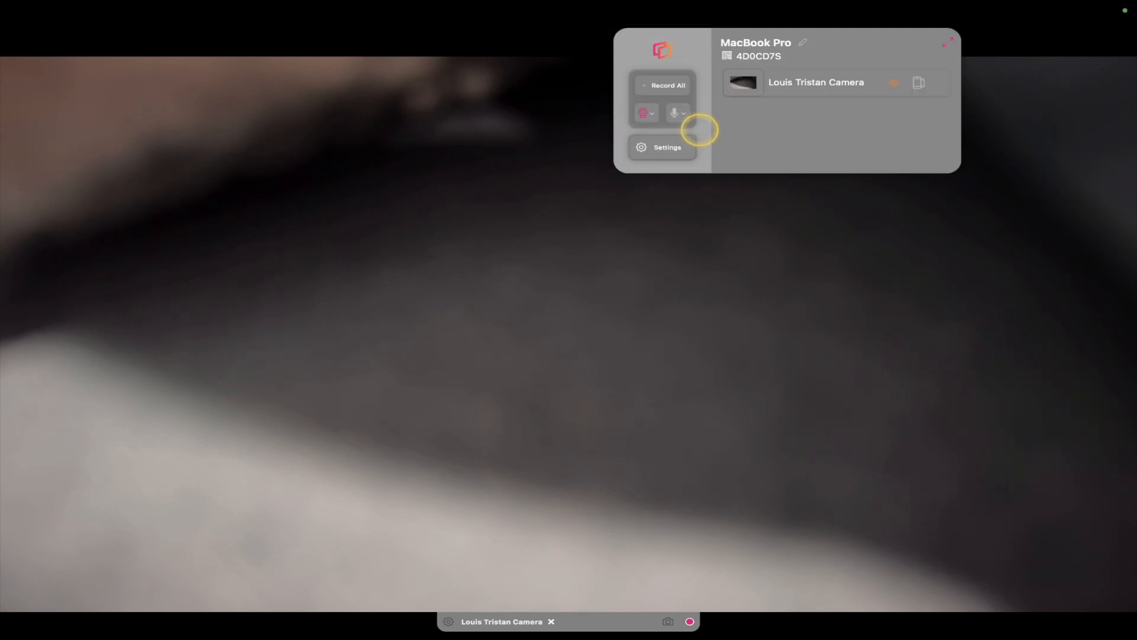
left_click(944, 84)
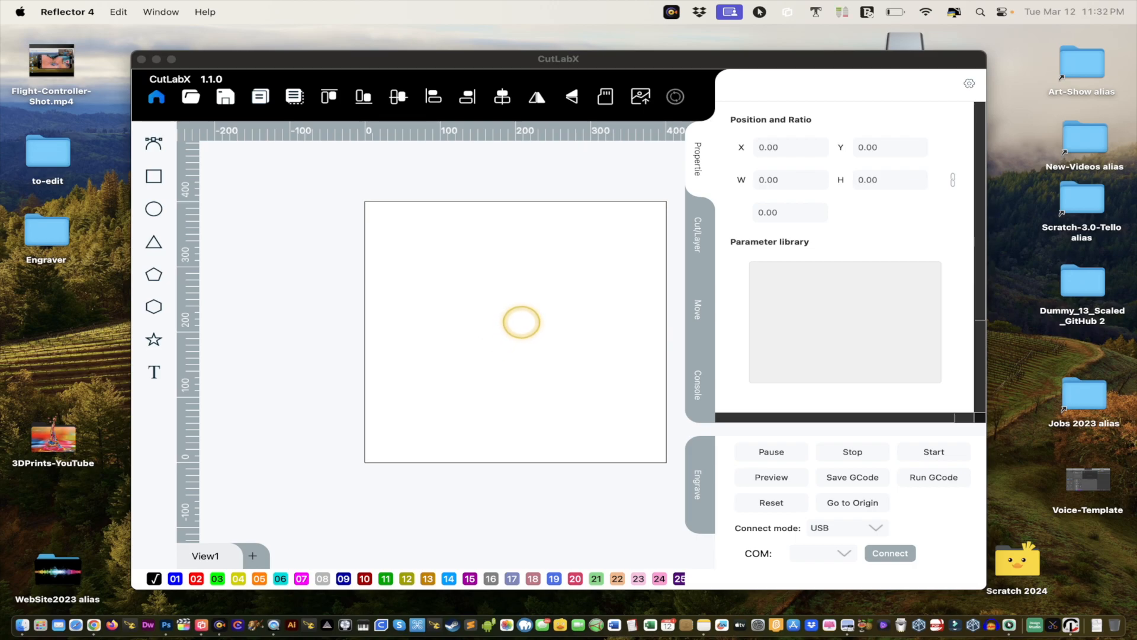
- Join the WAINLUX_K10 Wi-Fi network and forget it again in the Wi-Fi settings, authorising the change with the account password
left_click(925, 12)
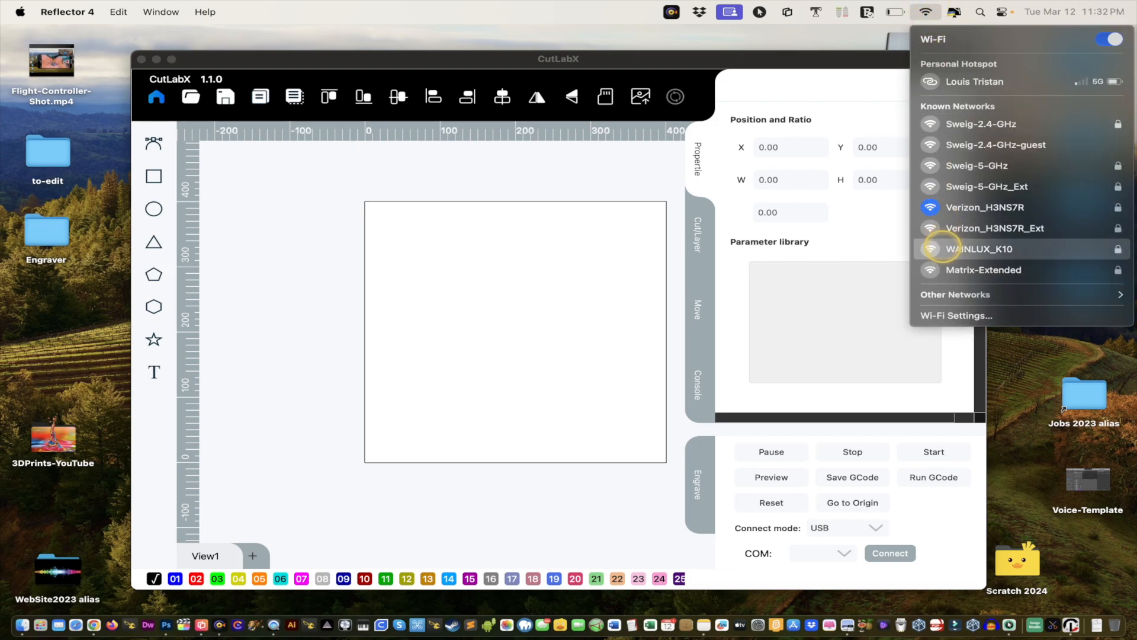
left_click(945, 248)
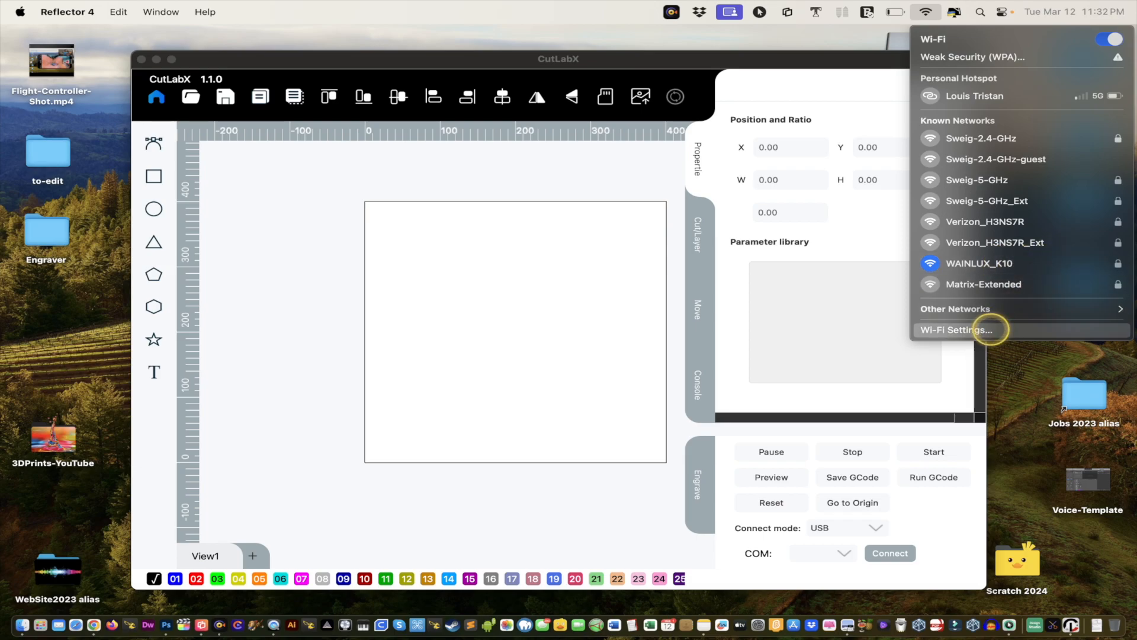
left_click(990, 329)
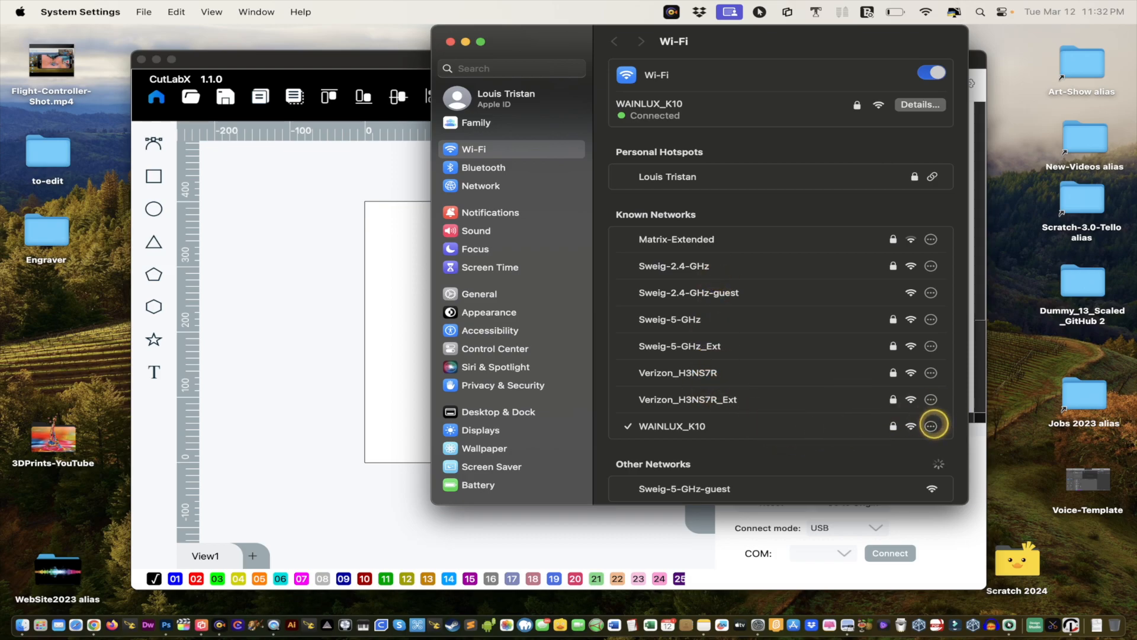
left_click(931, 425)
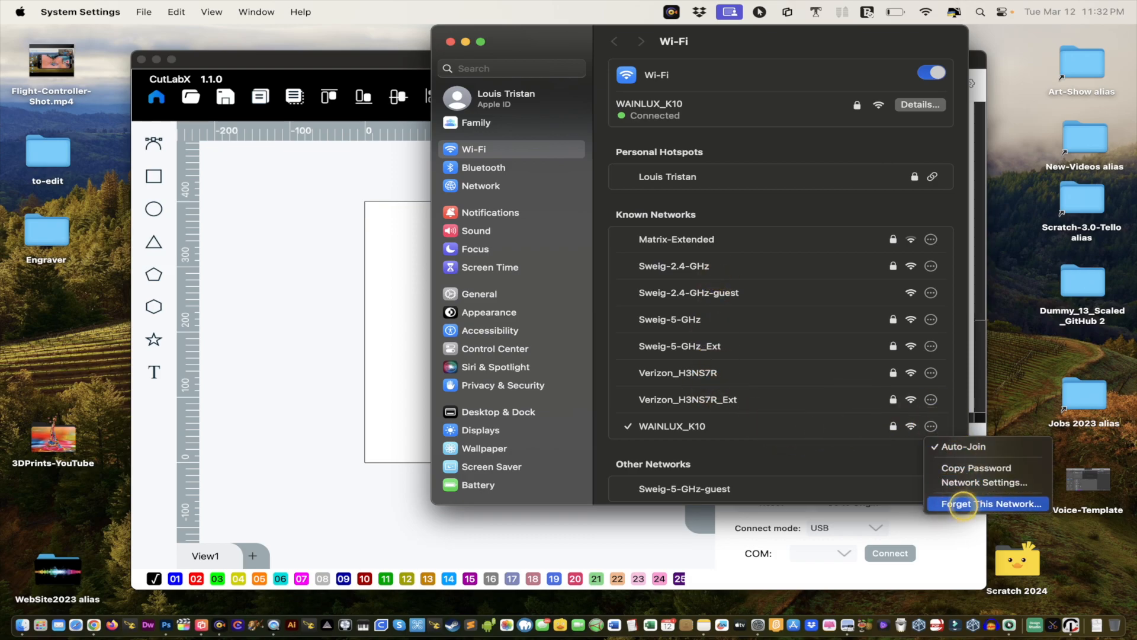
left_click(963, 504)
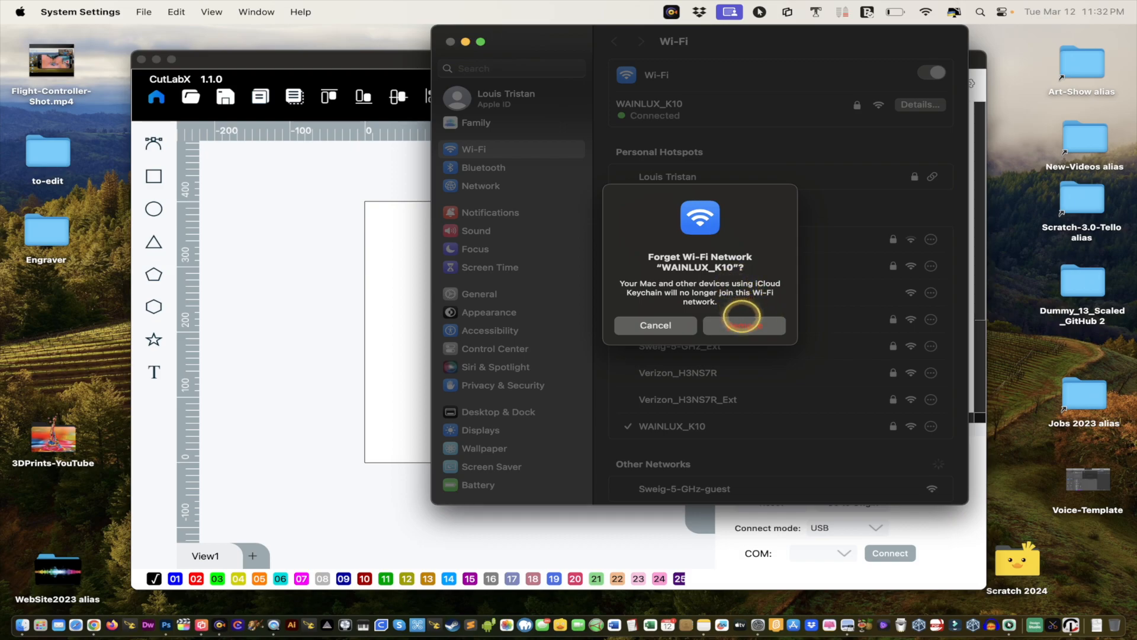
left_click(742, 320)
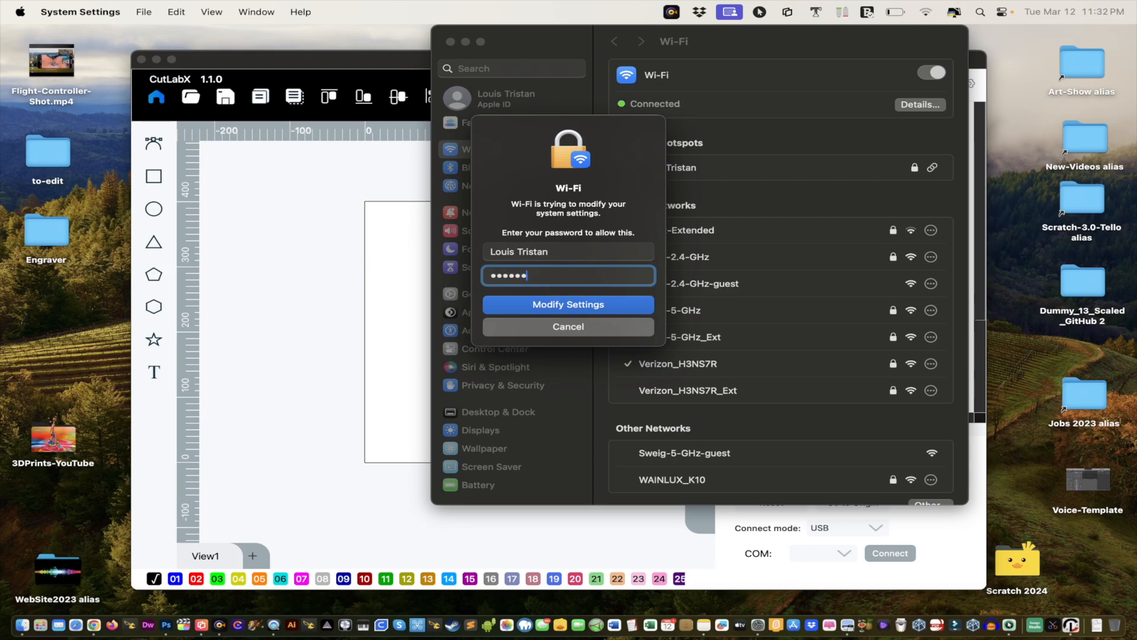
key("Return")
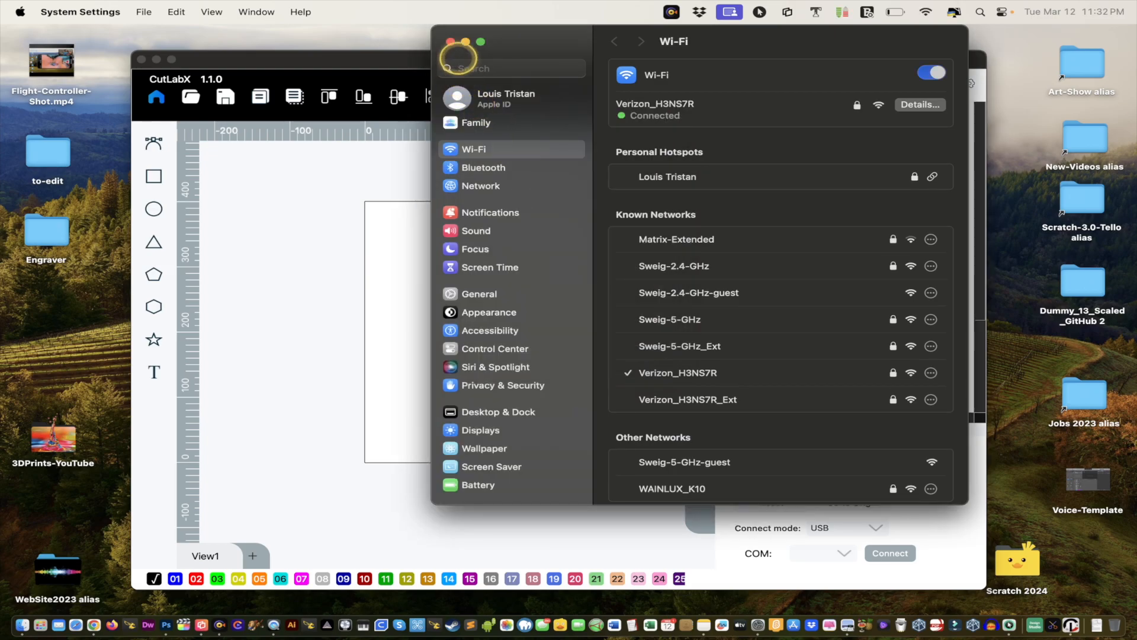
left_click(452, 41)
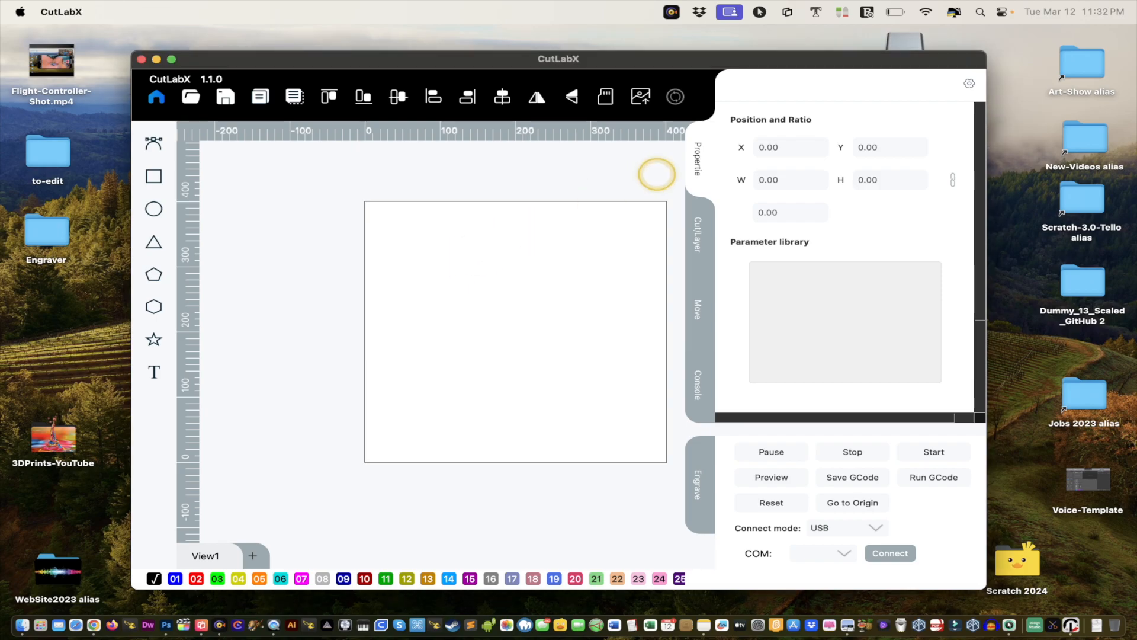
- Join the WAINLUX_K10 network from the other Wi-Fi networks by entering its Wi-Fi password
left_click(926, 11)
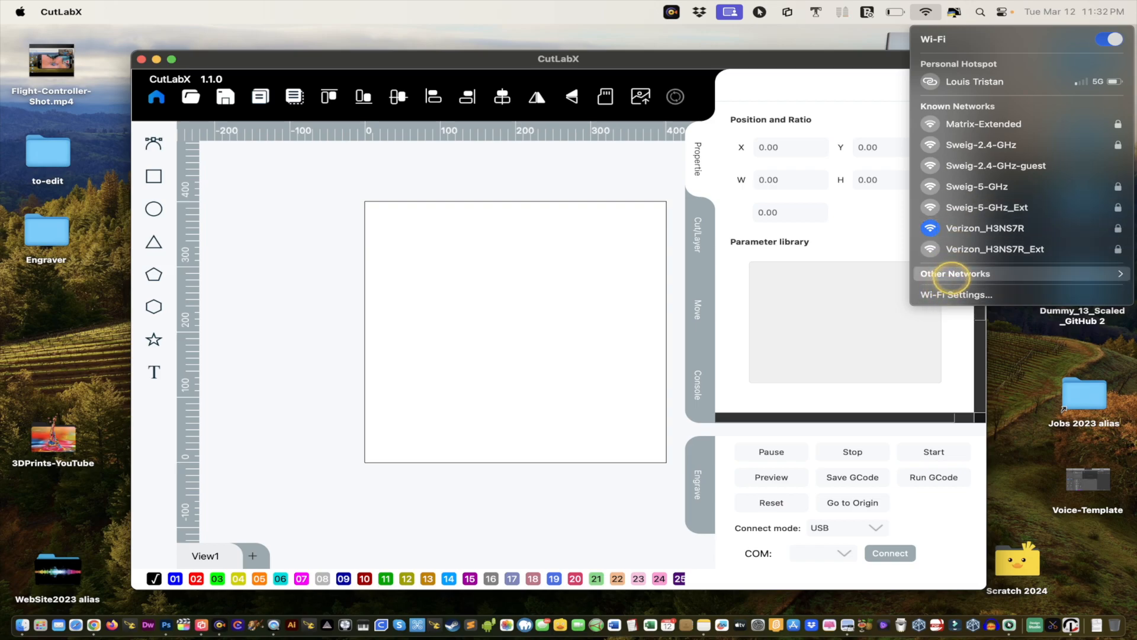
left_click(951, 274)
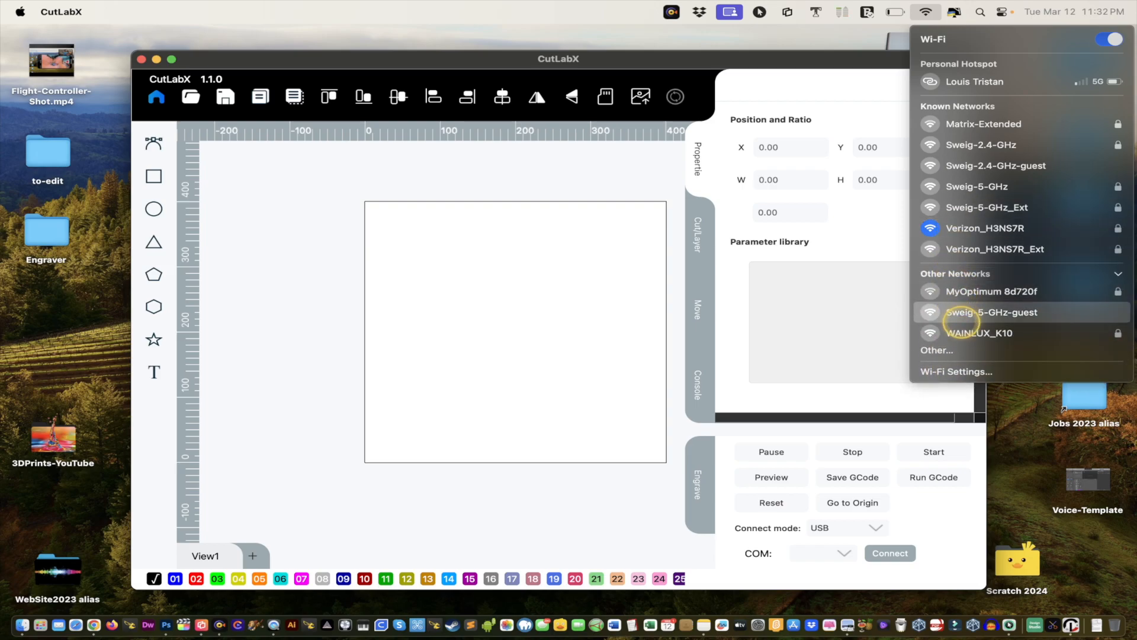
left_click(959, 332)
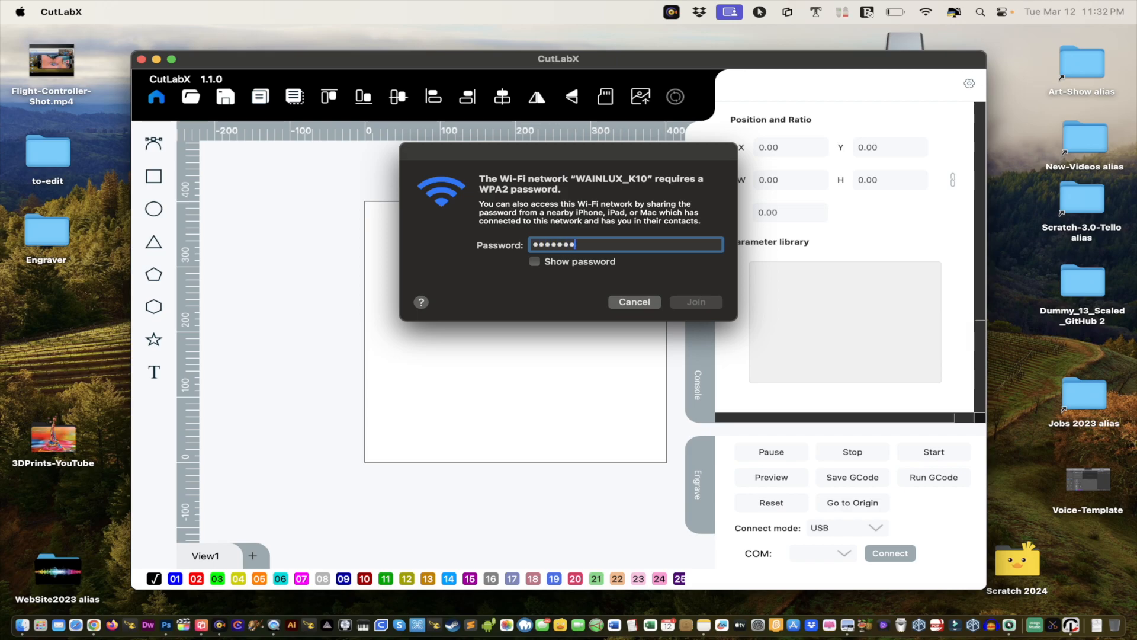
key("Return")
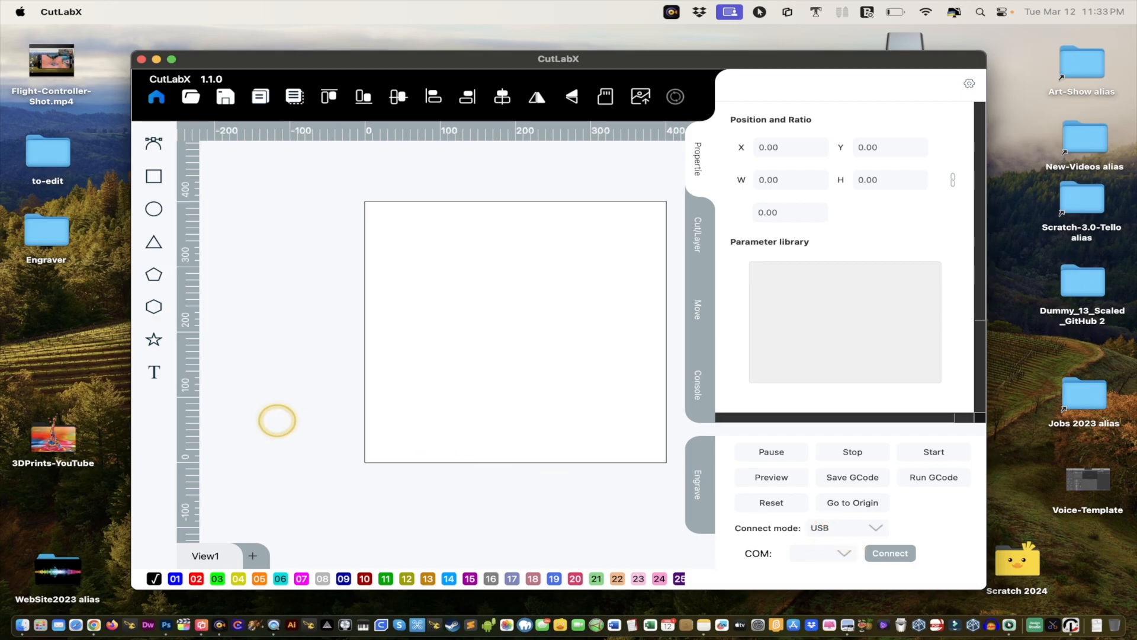
- Start a new text object on the canvas and enter "How to by Lou" as its content
left_click(154, 371)
left_click(475, 282)
type("How to by Lou")
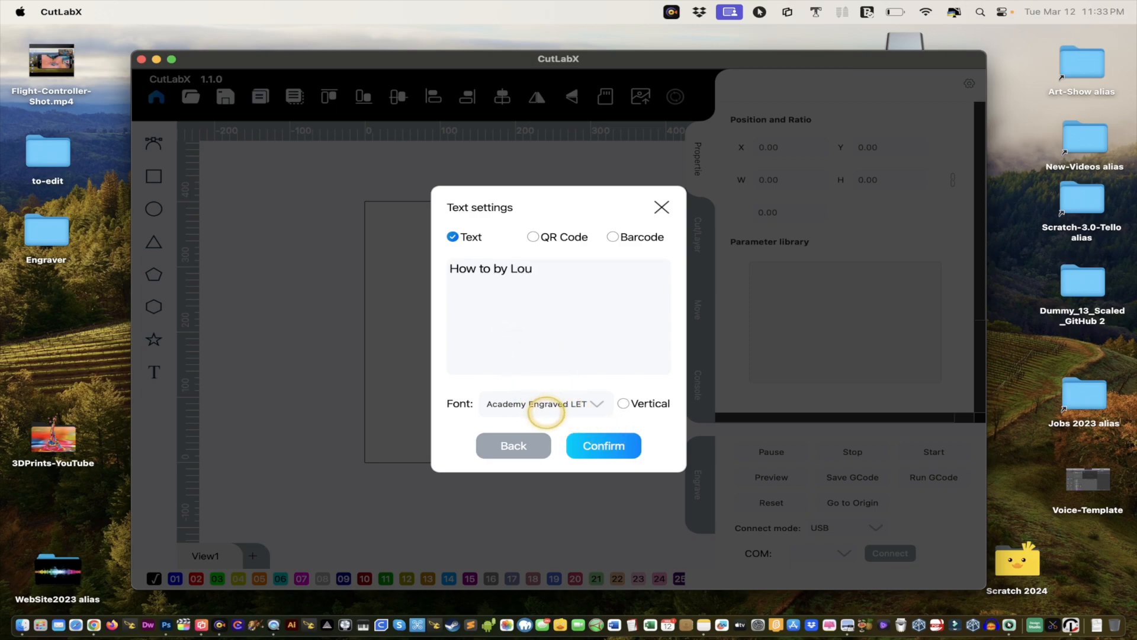
- Set the text's font to Passion and add the "How to by Lou" text to the canvas
left_click(545, 409)
scroll(524, 536, "down", 15)
scroll(521, 536, "down", 3)
scroll(521, 536, "down", 3)
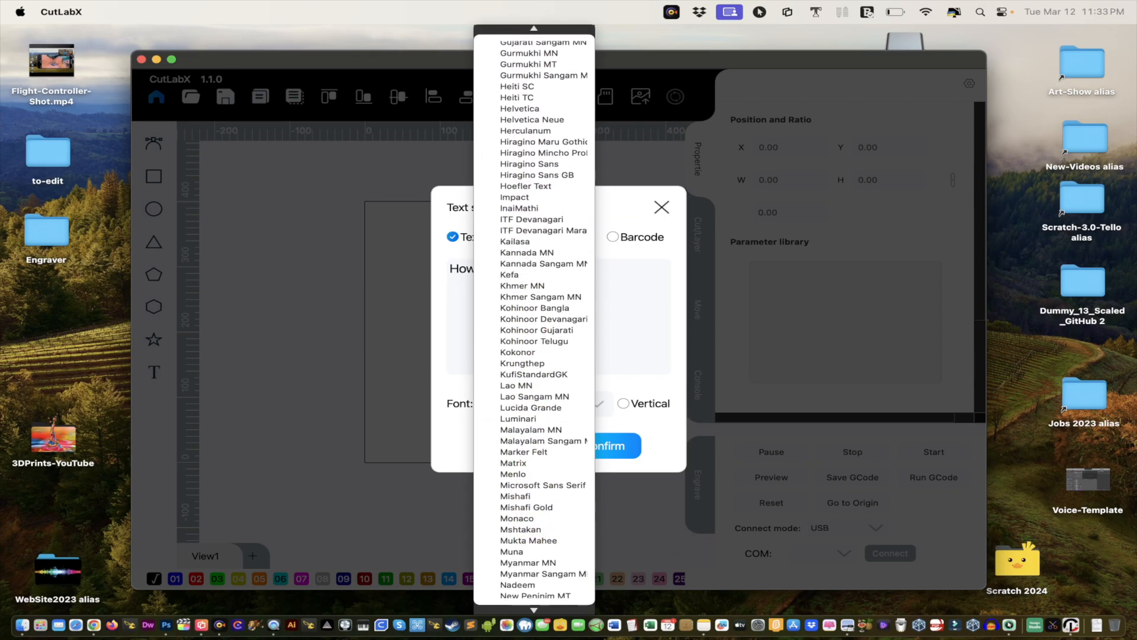
scroll(521, 536, "down", 10)
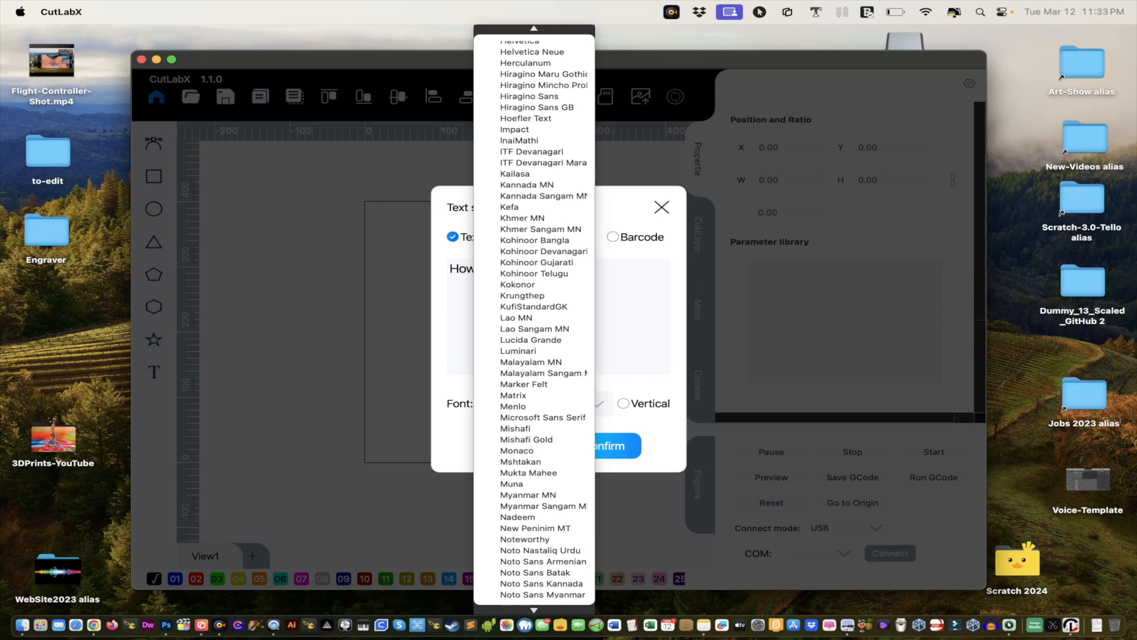
scroll(522, 536, "down", 1)
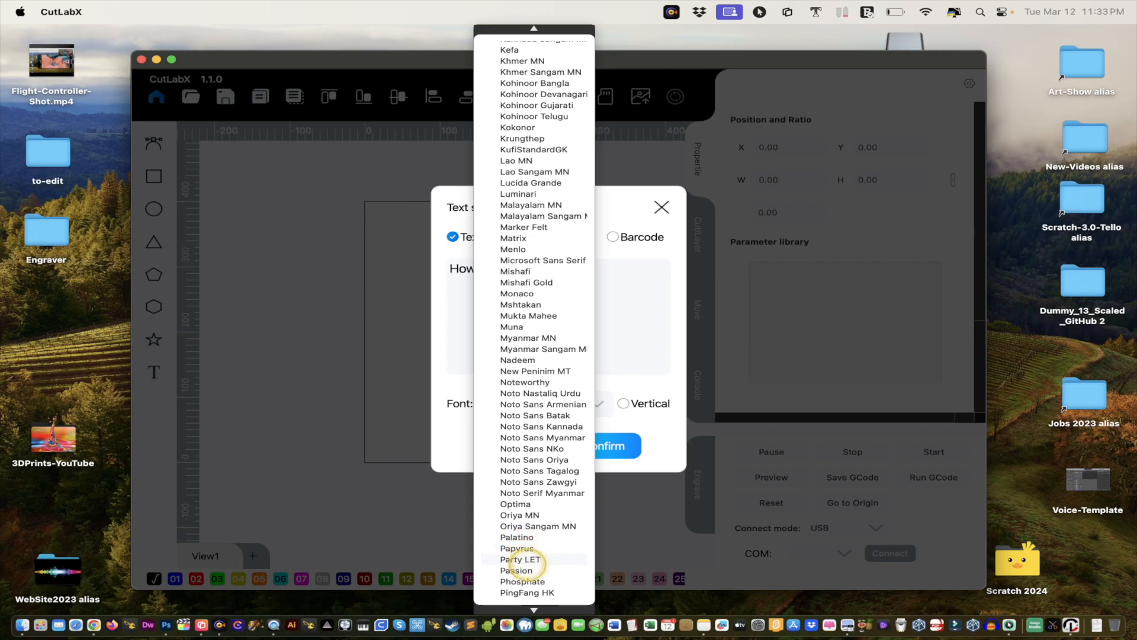
left_click(518, 569)
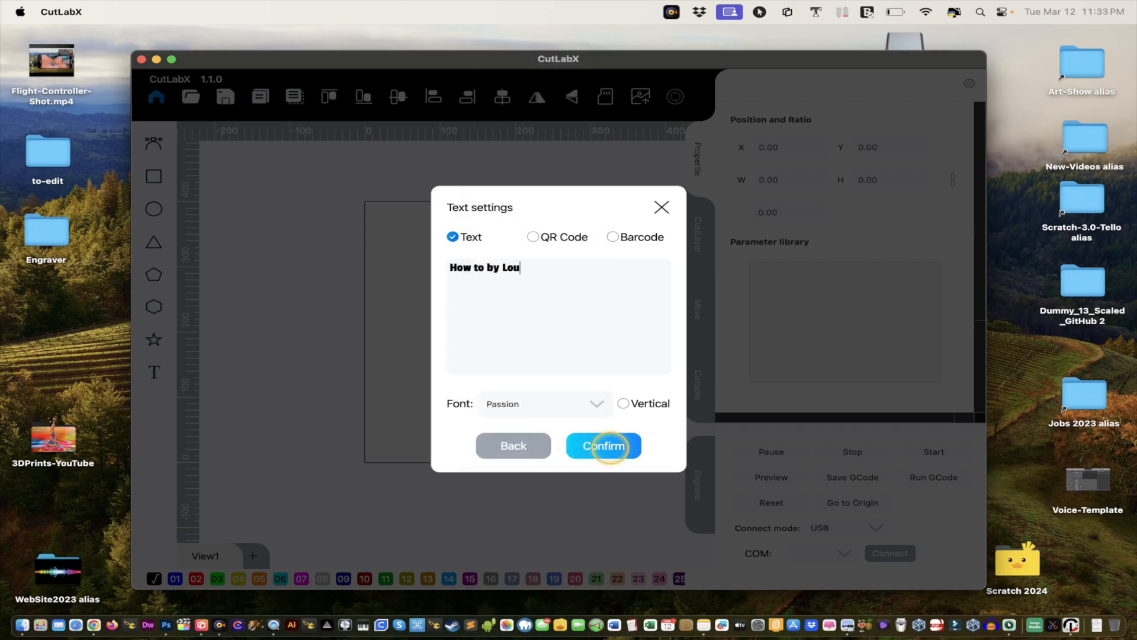
left_click(610, 446)
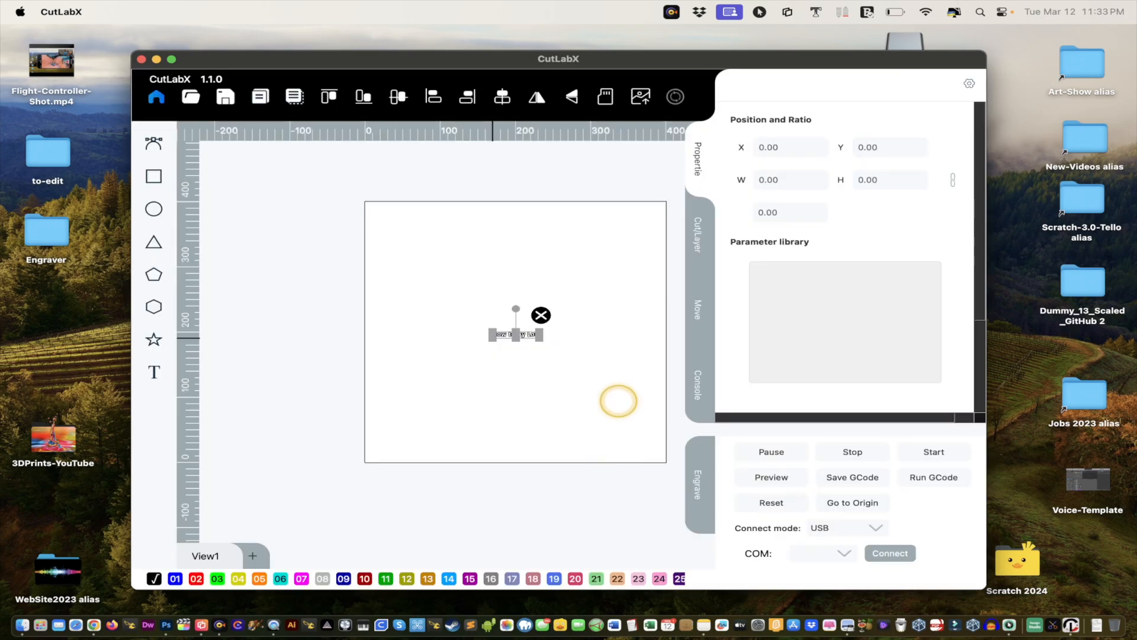
- Enlarge the text to about 171 by 26 mm and place it near the work area's upper edge at about X 115, Y 345
left_click_drag(540, 334, 520, 227)
double_click(520, 227)
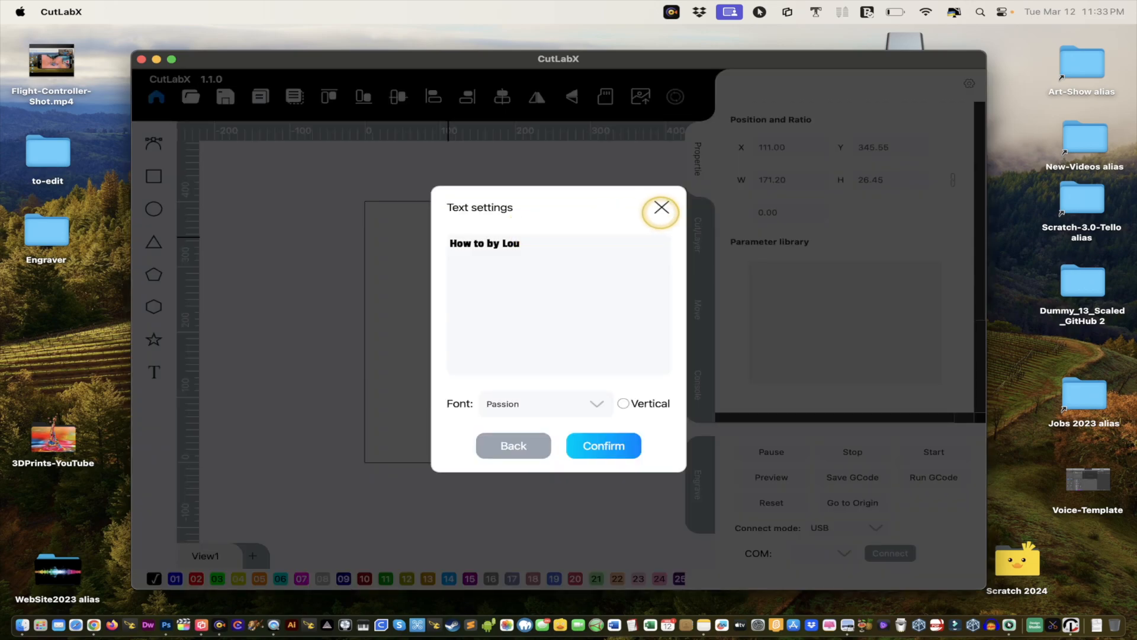
left_click(660, 207)
left_click(531, 225)
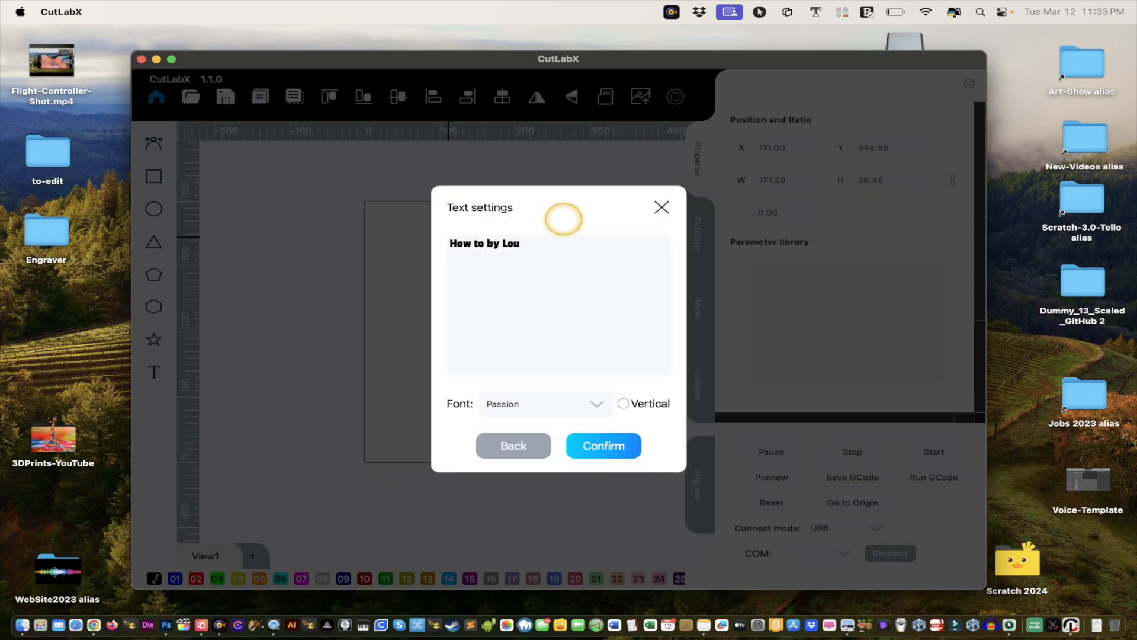
left_click(661, 207)
left_click_drag(526, 223, 530, 224)
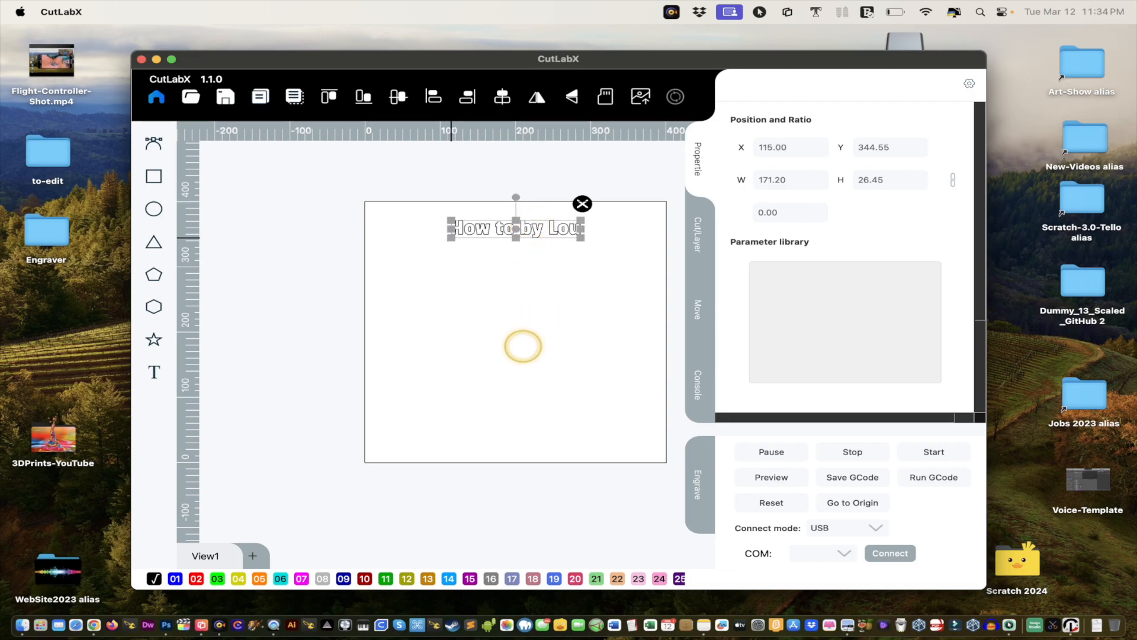
left_click(520, 343)
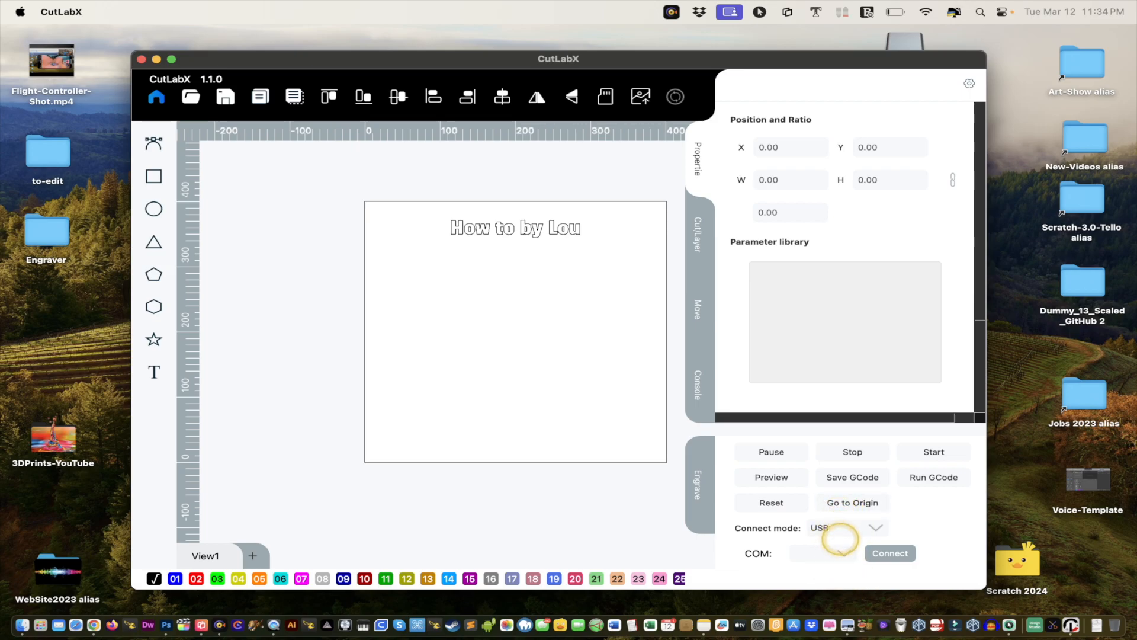
- Set the engraver's connect mode to WIFI
left_click(870, 528)
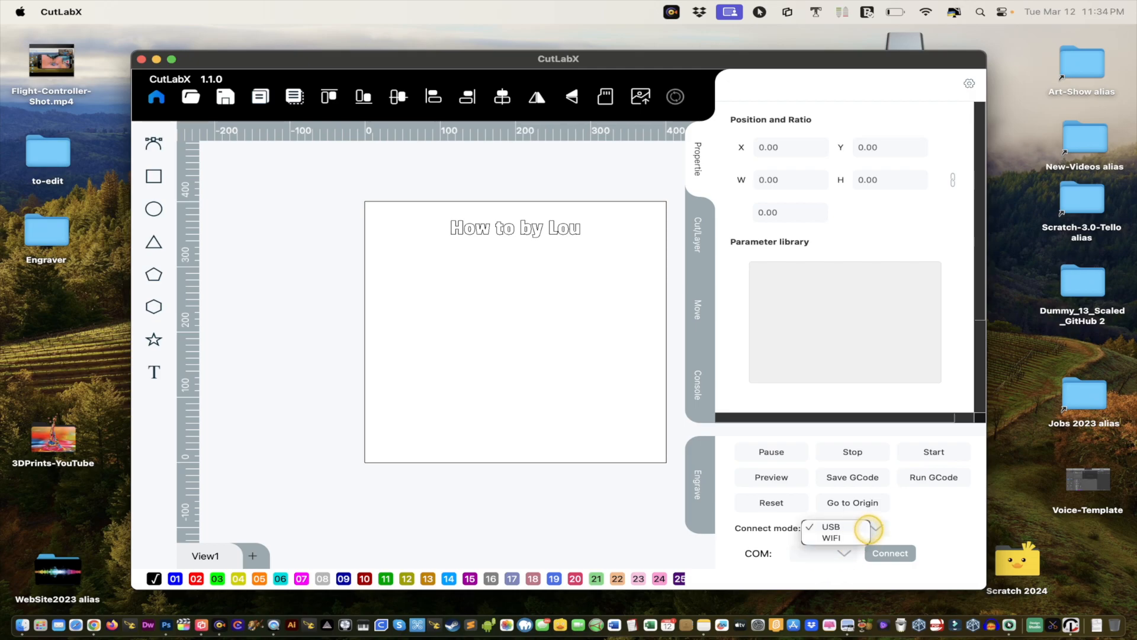
left_click(876, 525)
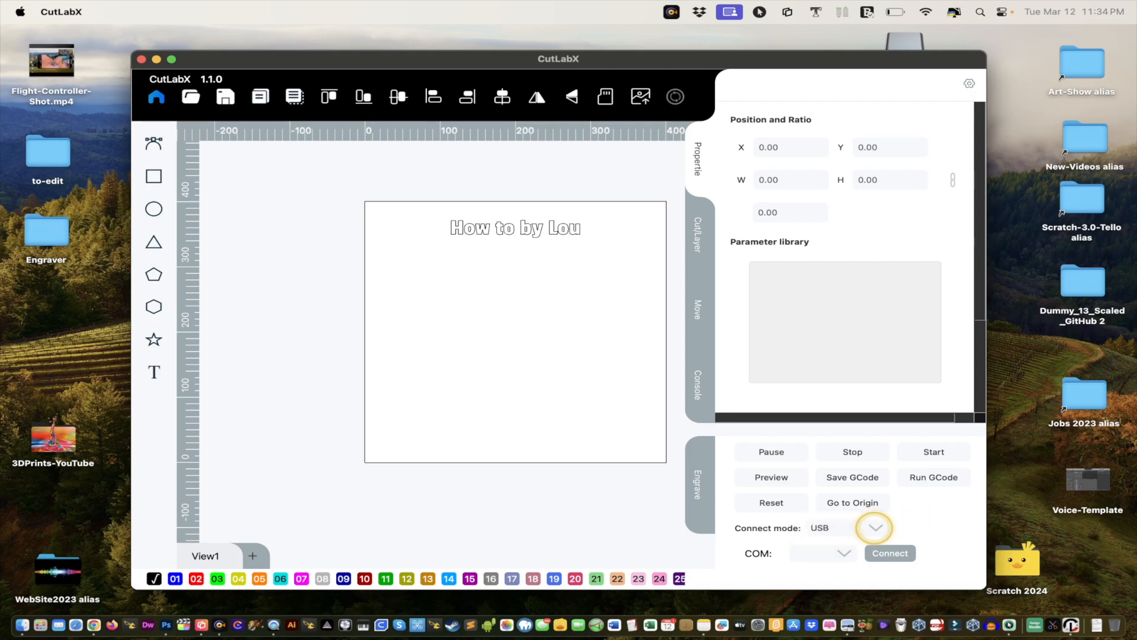
left_click(875, 528)
left_click(831, 537)
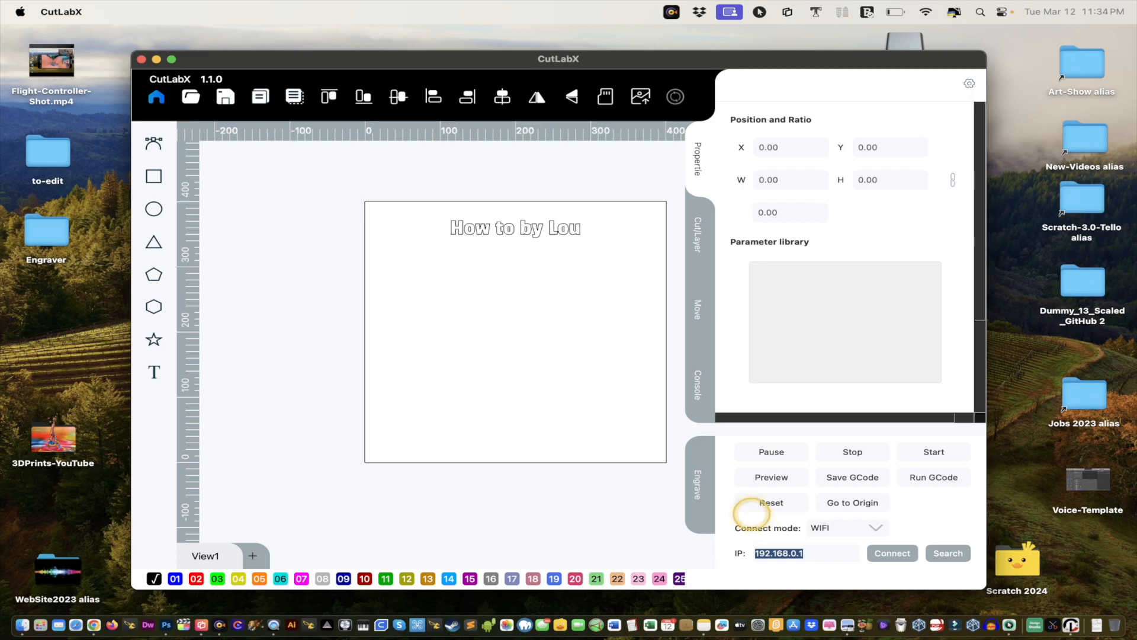
- Check in the Mac's Wi-Fi network list whether WAINLUX_K10 is the joined network
left_click(925, 10)
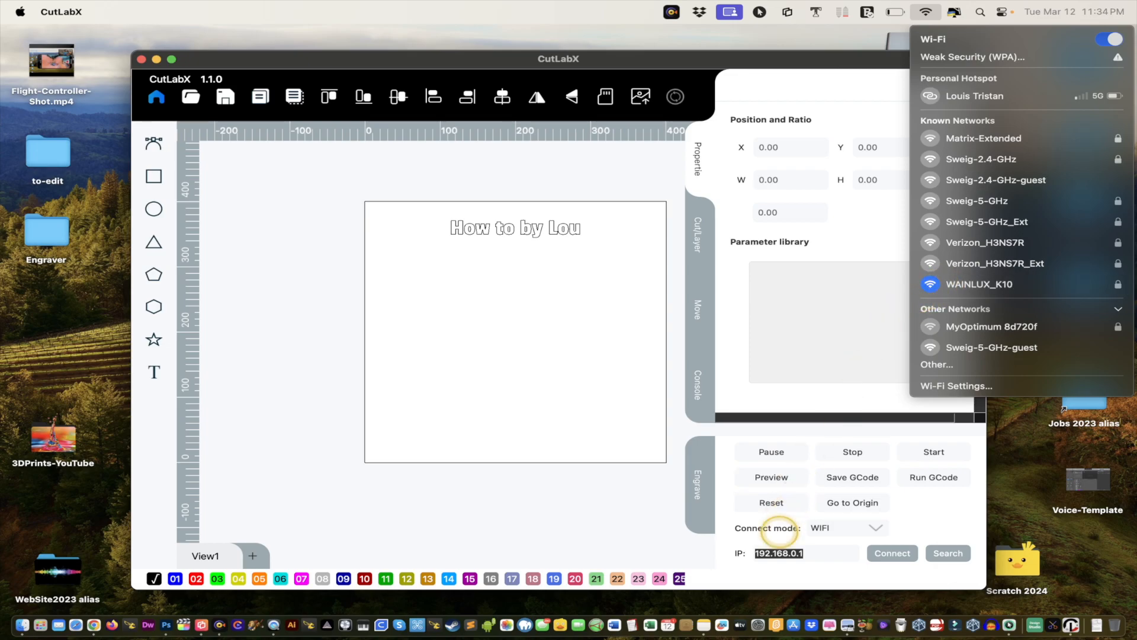
left_click(776, 552)
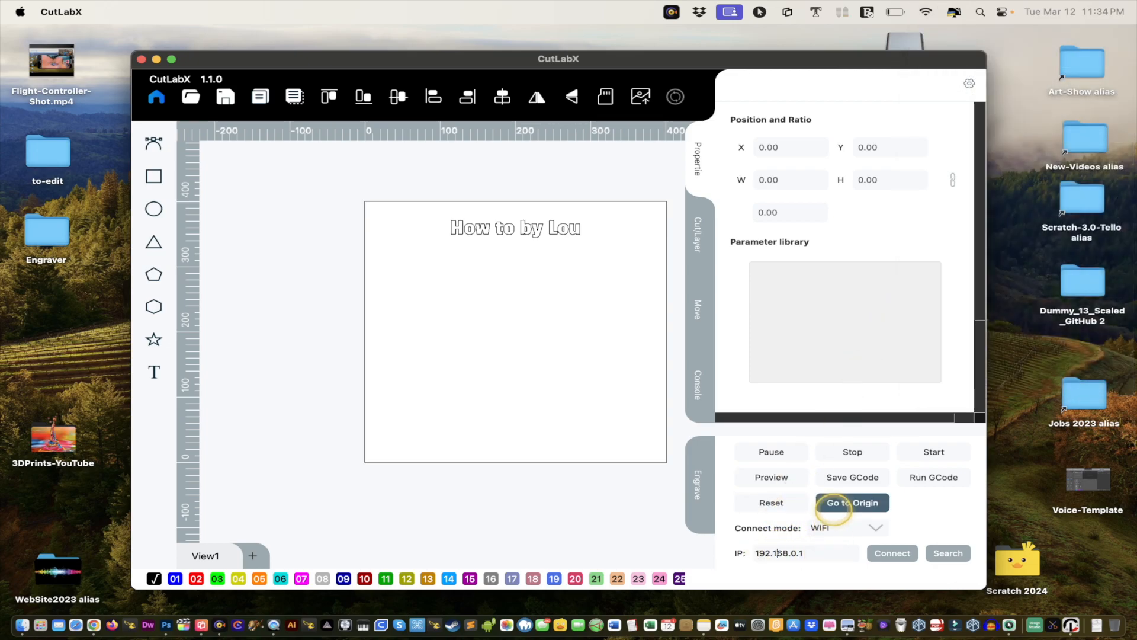
left_click(926, 11)
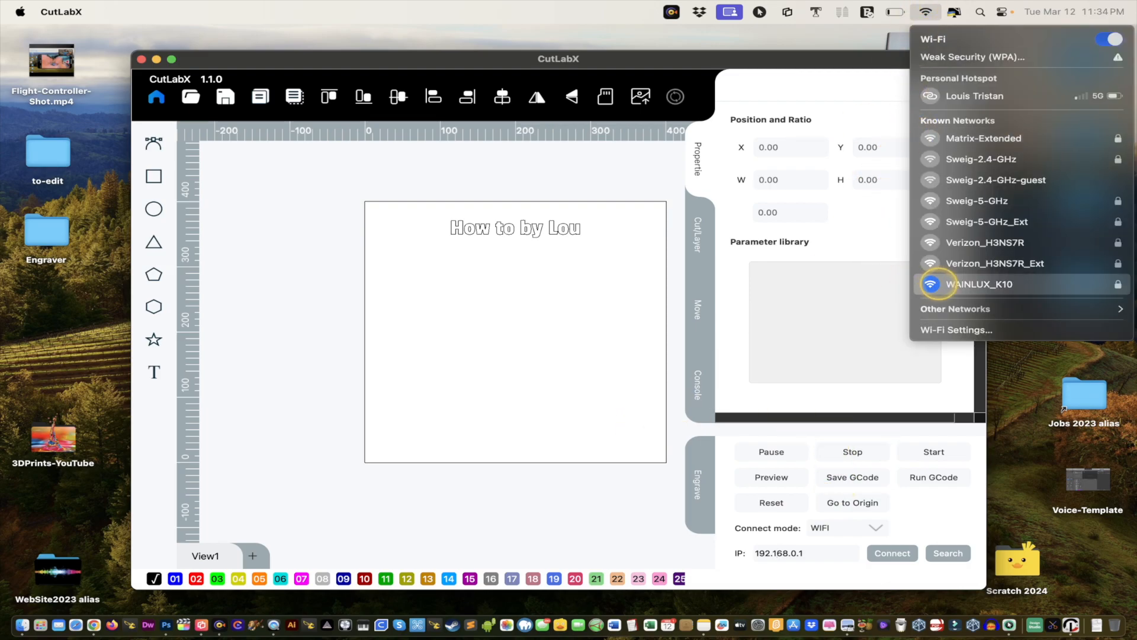
left_click(936, 284)
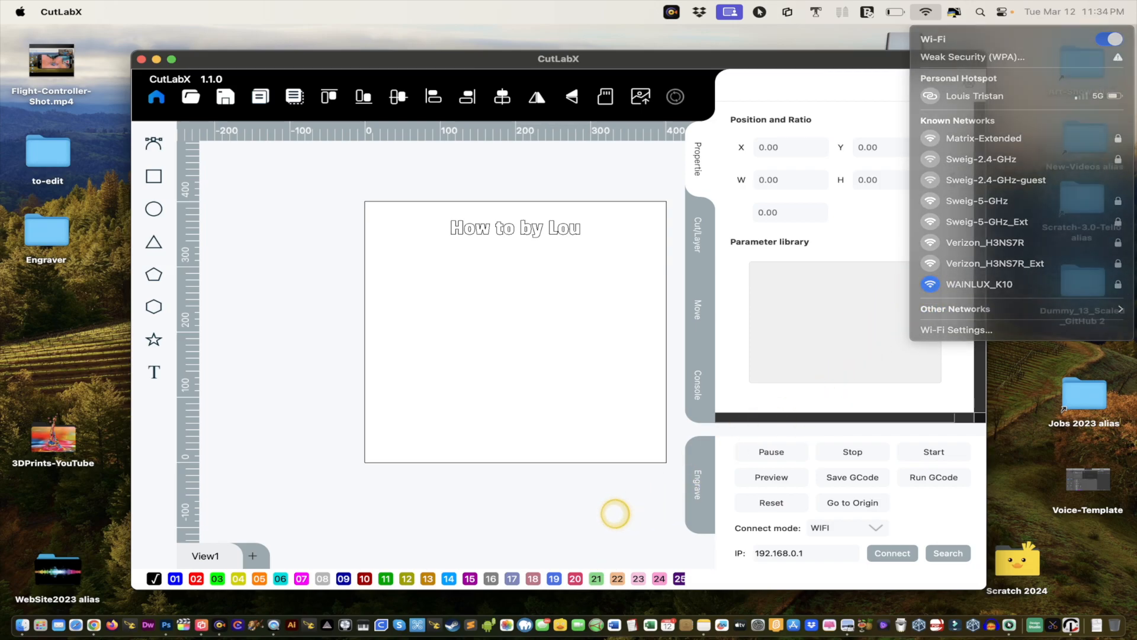
left_click(612, 510)
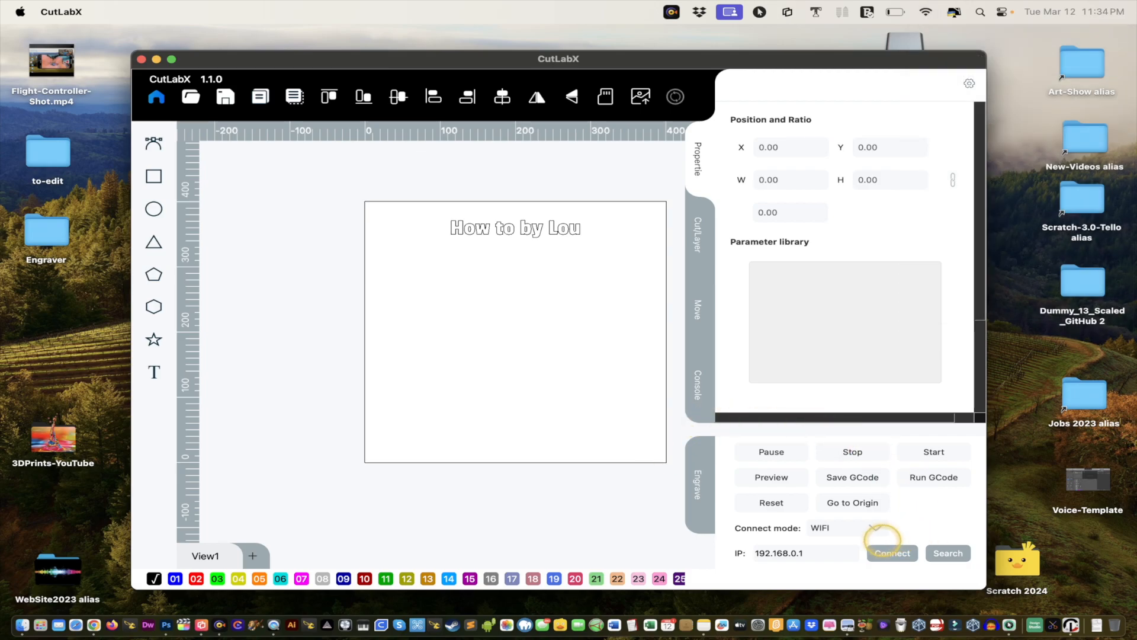
- Connect to the engraver over WIFI using the IP address 192.168.0.1
left_click(876, 529)
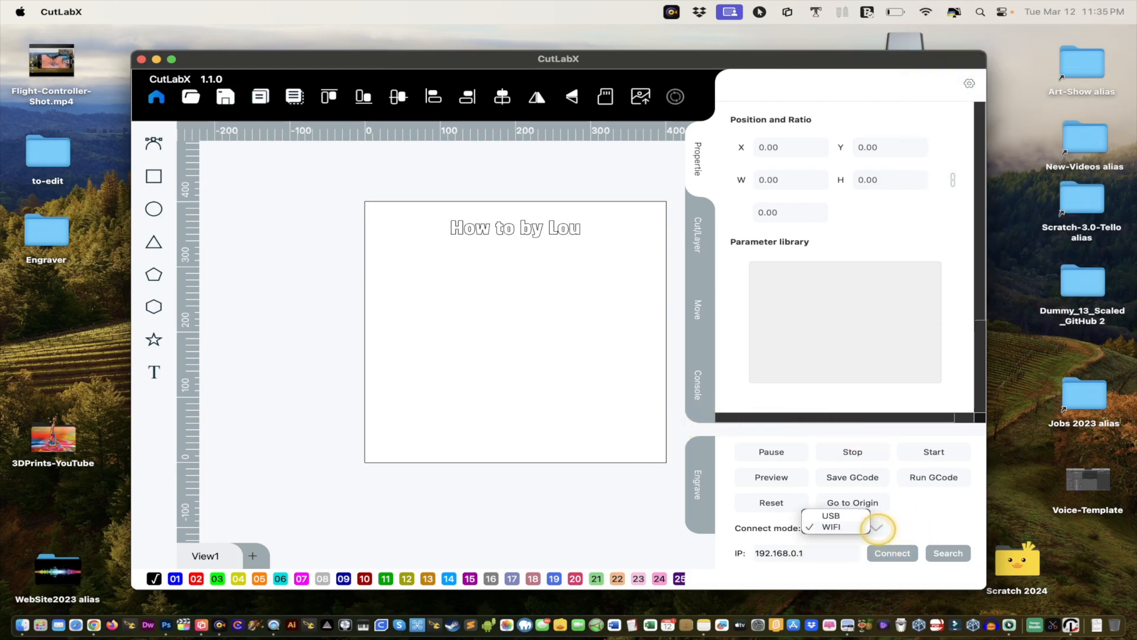
left_click(838, 594)
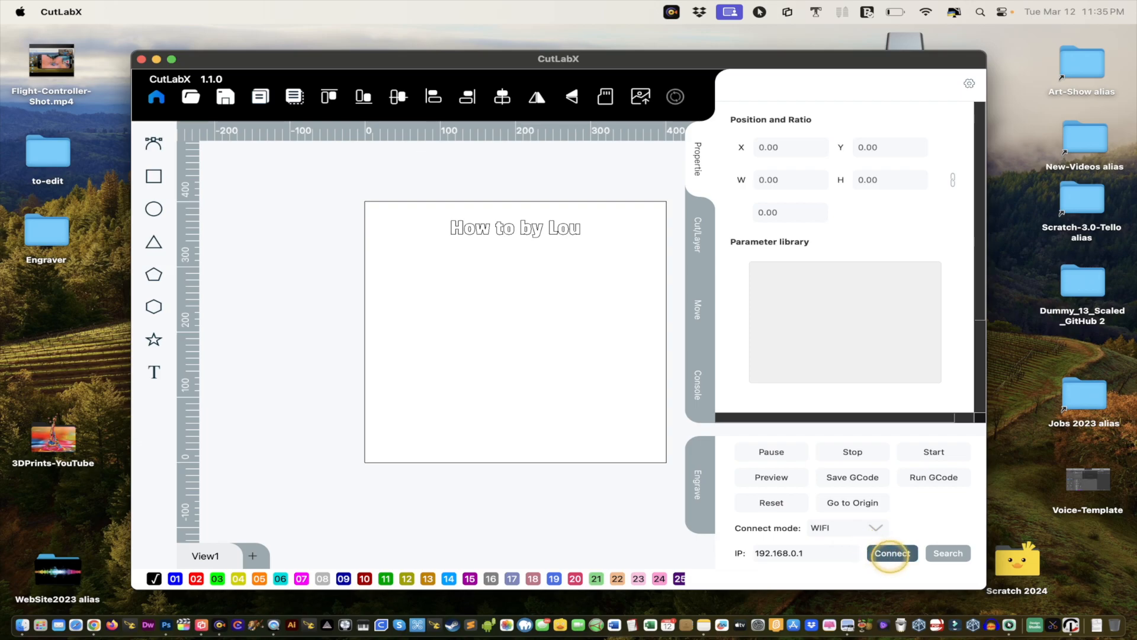
left_click(892, 555)
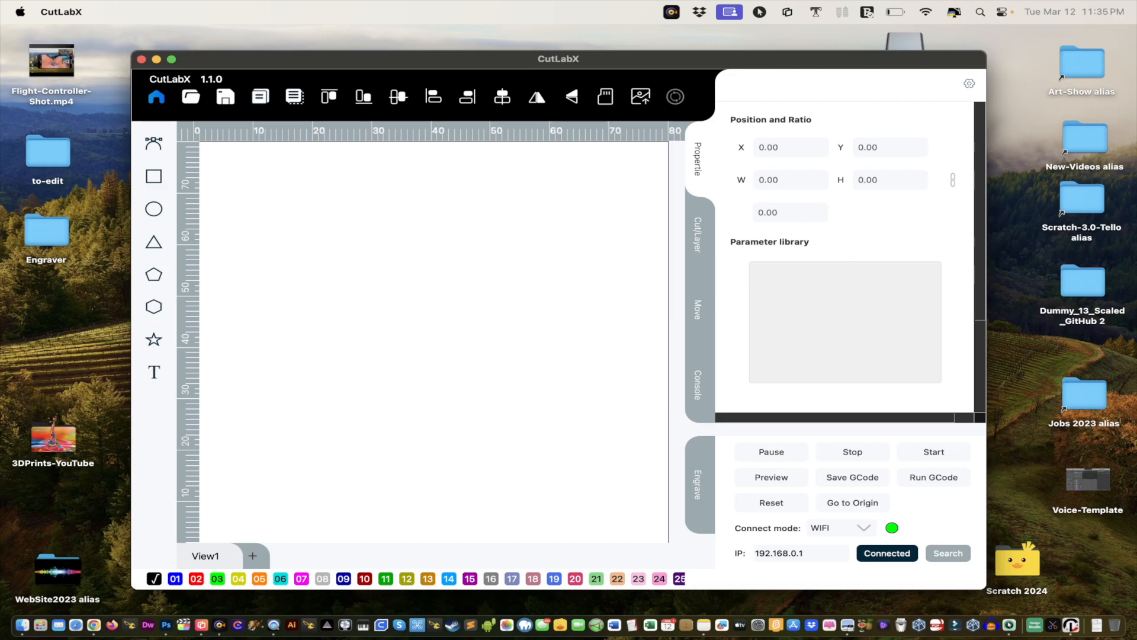
- Move the "How to by Lou" text onto the engraver's small work area, at about X -29, Y 32
scroll(558, 302, "down", 10)
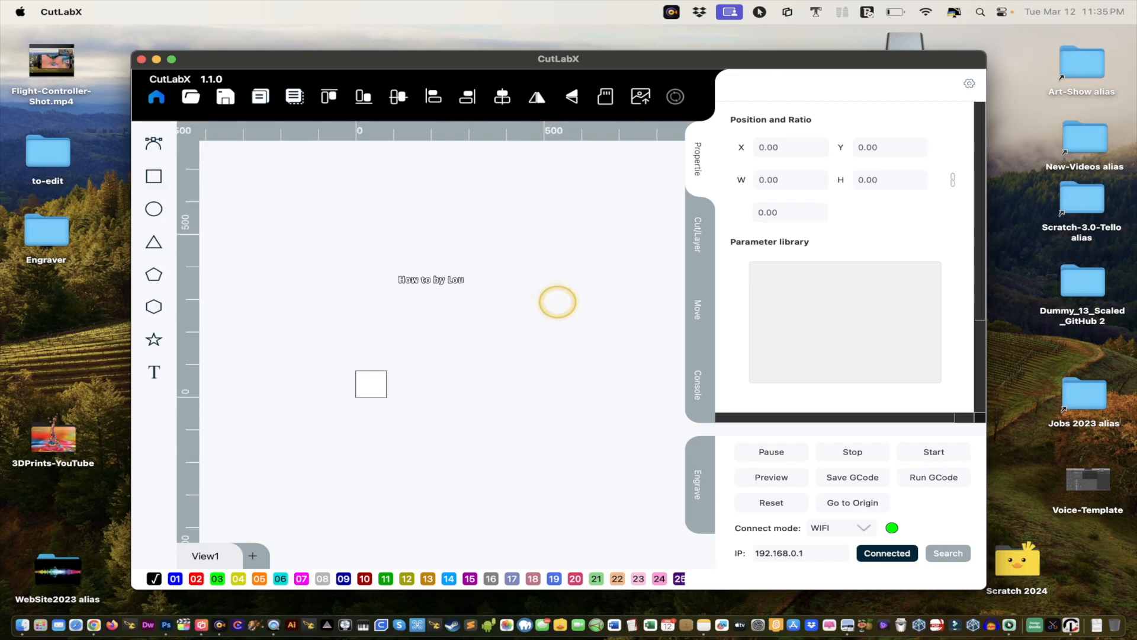
scroll(557, 302, "up", 5)
scroll(557, 302, "down", 5)
scroll(557, 302, "up", 3)
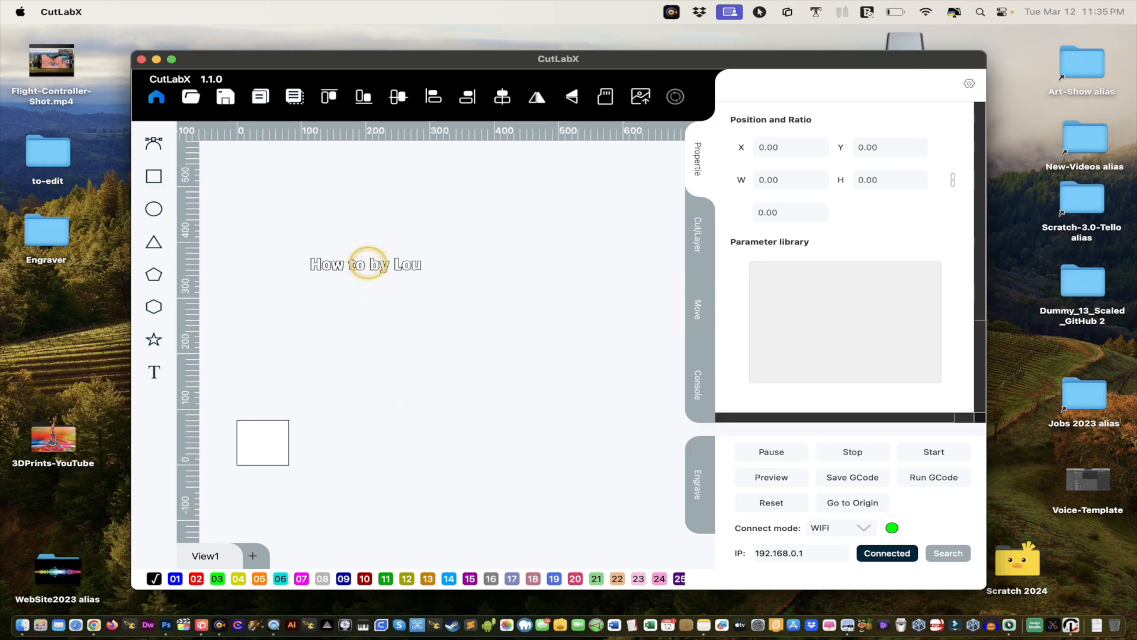
left_click(368, 264)
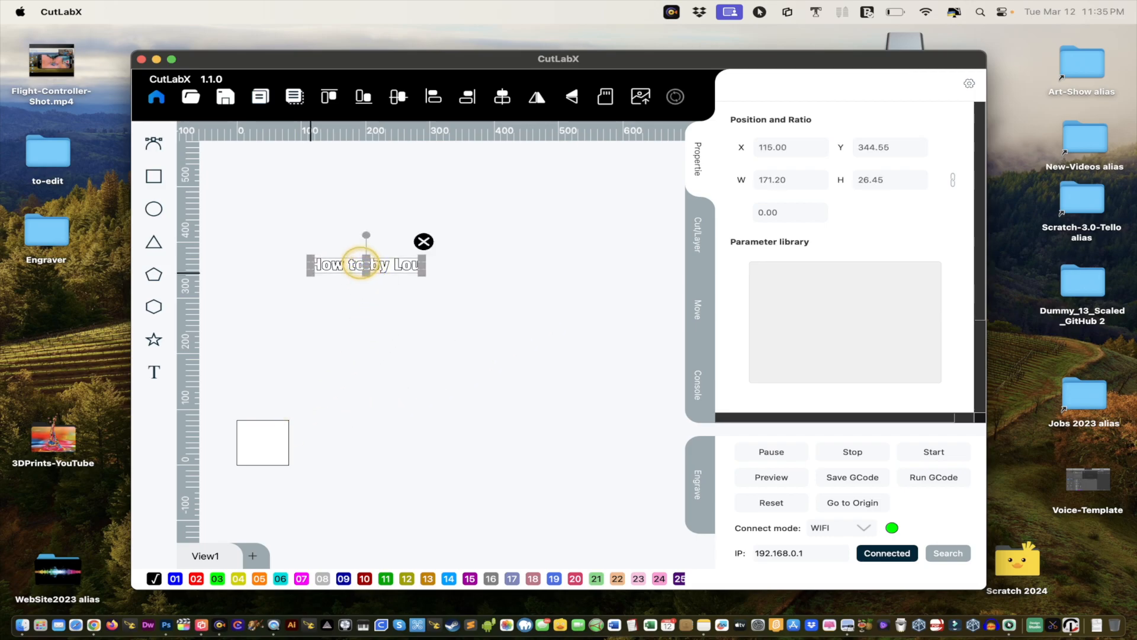
left_click(393, 234)
left_click(371, 263)
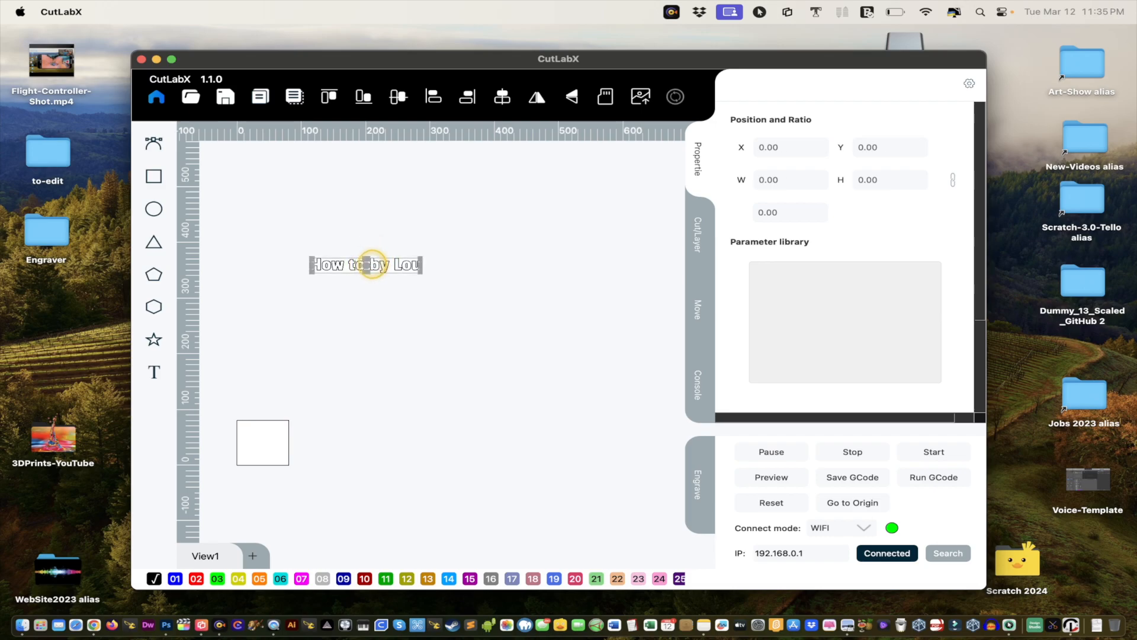
left_click_drag(366, 264, 273, 439)
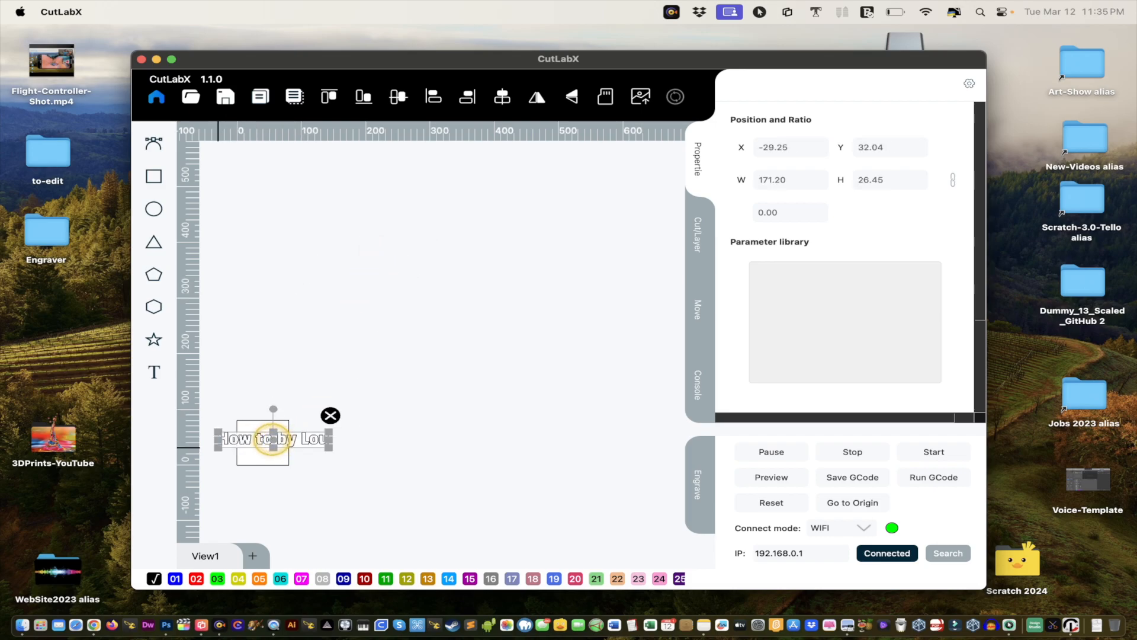
- Shrink the text to about 101 by 16 mm and position it in the upper part of the work area, at about X -10, Y 53
scroll(272, 439, "up", 10)
scroll(273, 439, "down", 12)
scroll(276, 438, "up", 3)
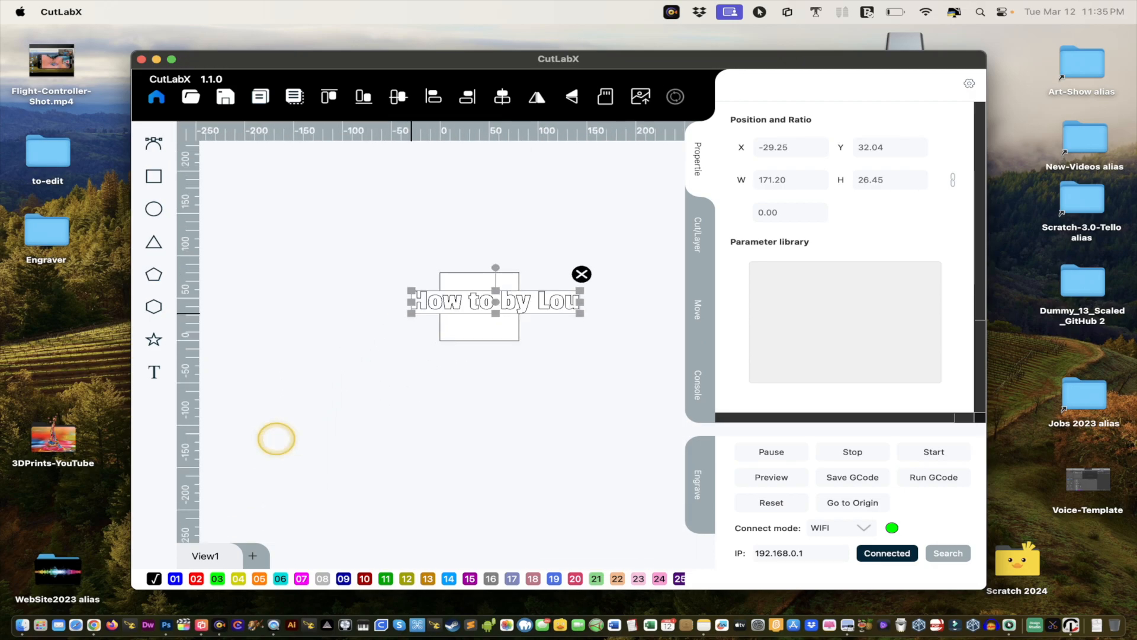
scroll(456, 408, "up", 5)
scroll(456, 408, "down", 6)
scroll(456, 408, "up", 4)
scroll(456, 408, "up", 5)
scroll(456, 408, "down", 5)
scroll(456, 408, "up", 5)
scroll(456, 408, "down", 10)
scroll(456, 409, "up", 5)
scroll(455, 520, "down", 6)
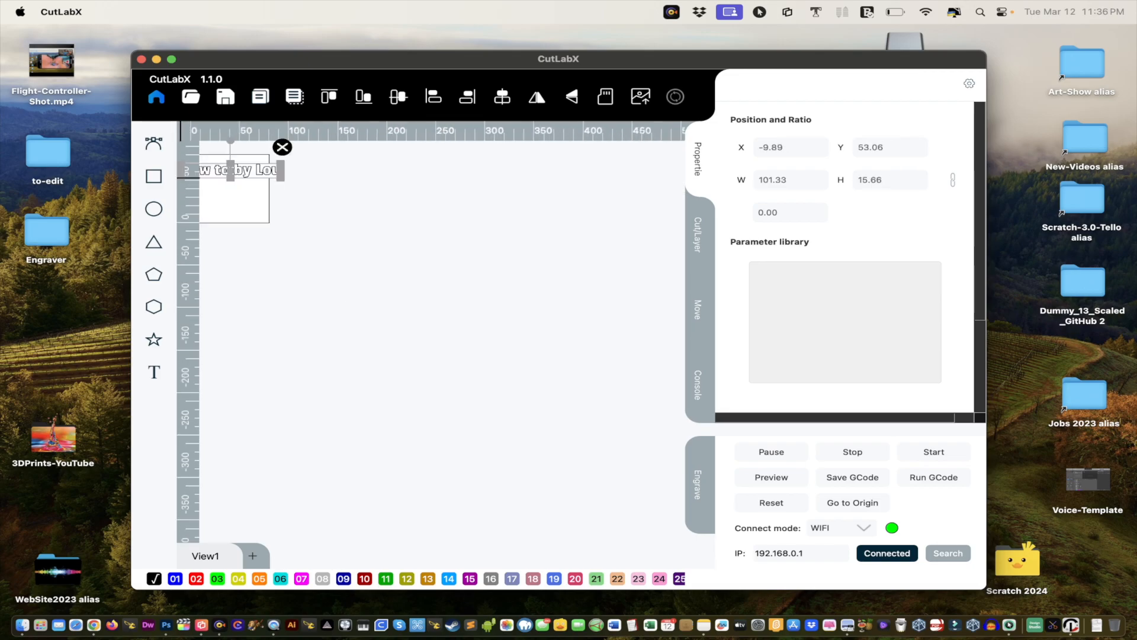
scroll(455, 520, "up", 3)
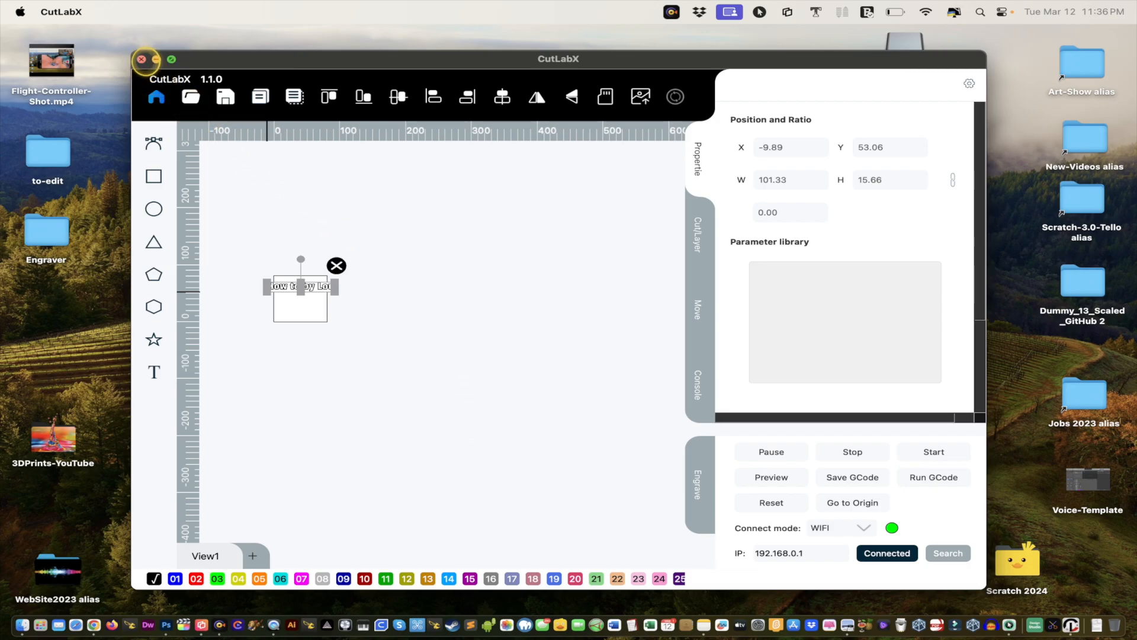
- Close CutLabX without saving the text design
left_click(142, 59)
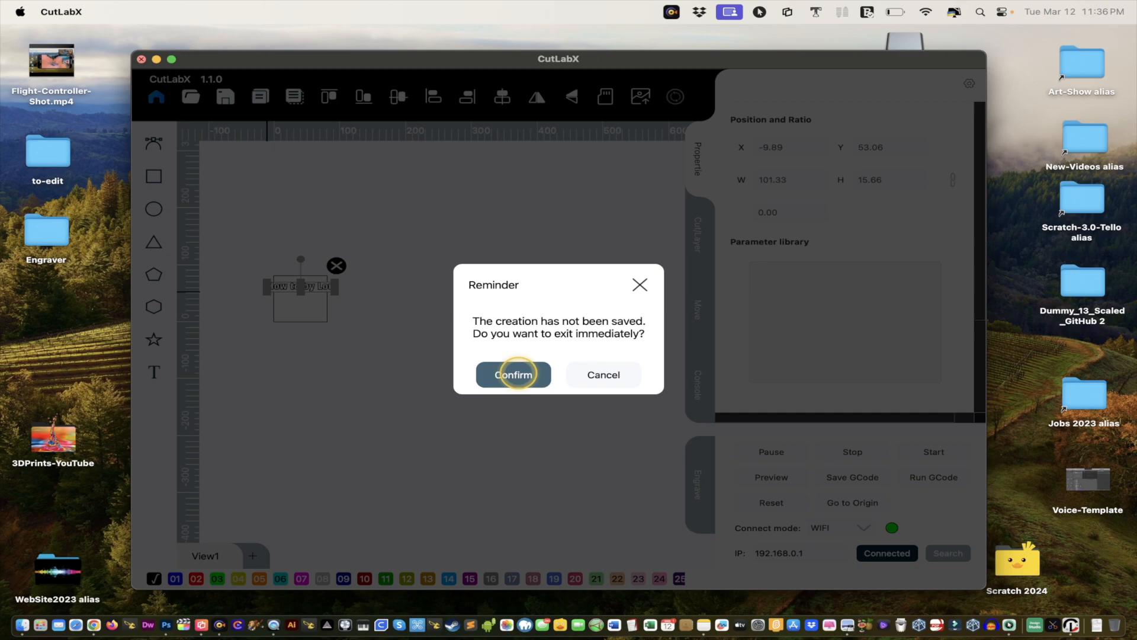
left_click(518, 375)
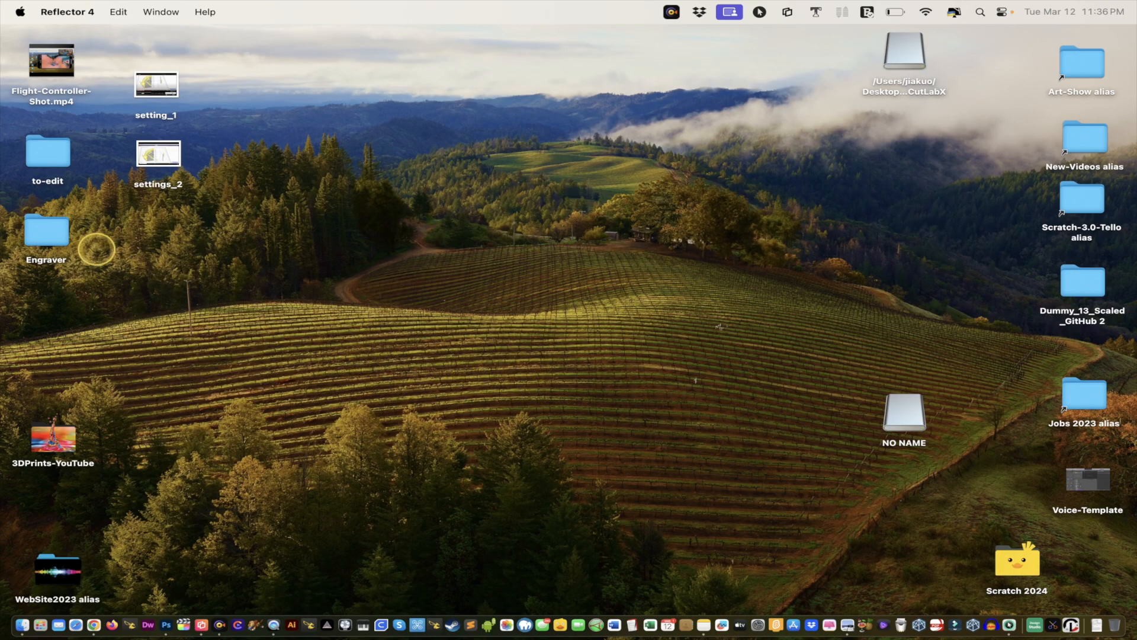
- Open the Engraver folder from the desktop and select the logo.cutlabx file
left_click(54, 227)
double_click(53, 228)
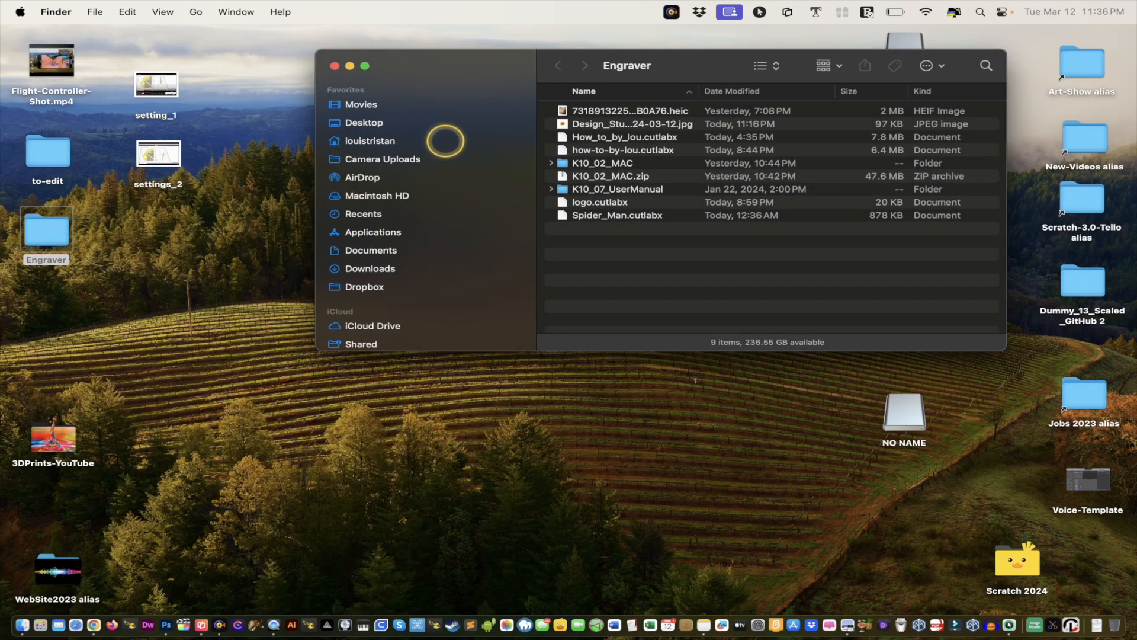
left_click(570, 151)
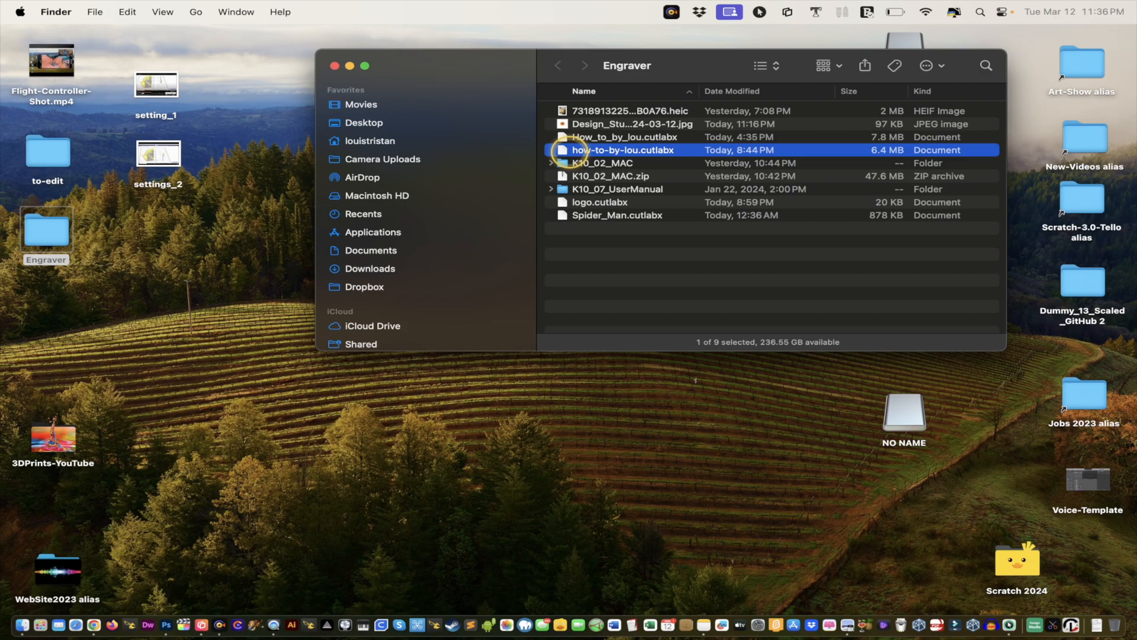
left_click(567, 203)
left_click_drag(561, 200, 755, 298)
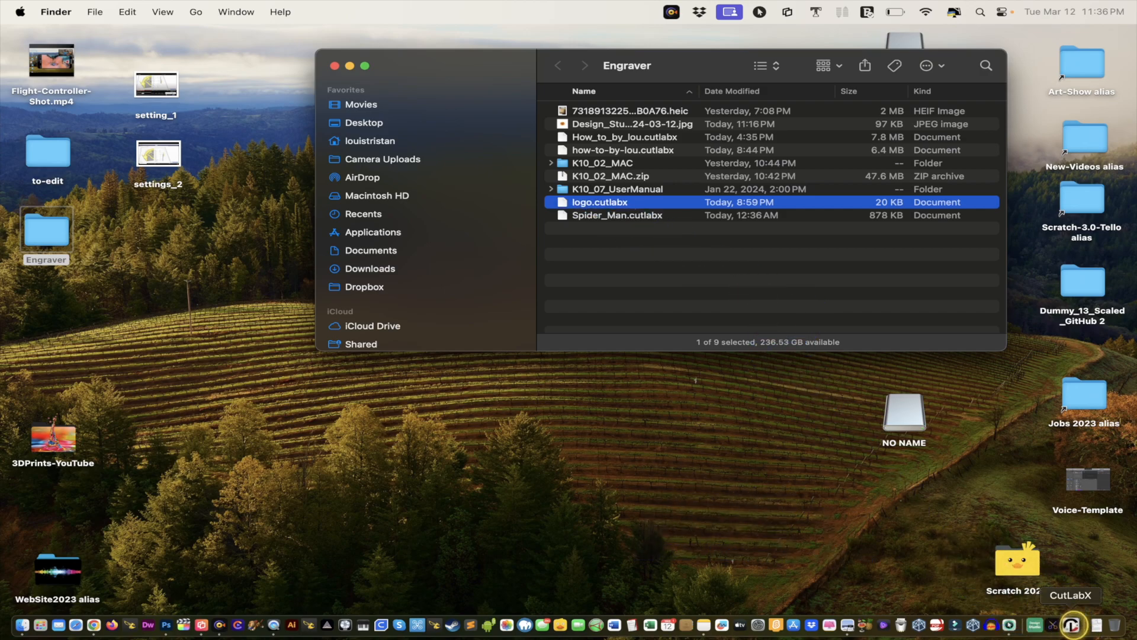
- Relaunch CutLabX and start a new creation
left_click(1072, 624)
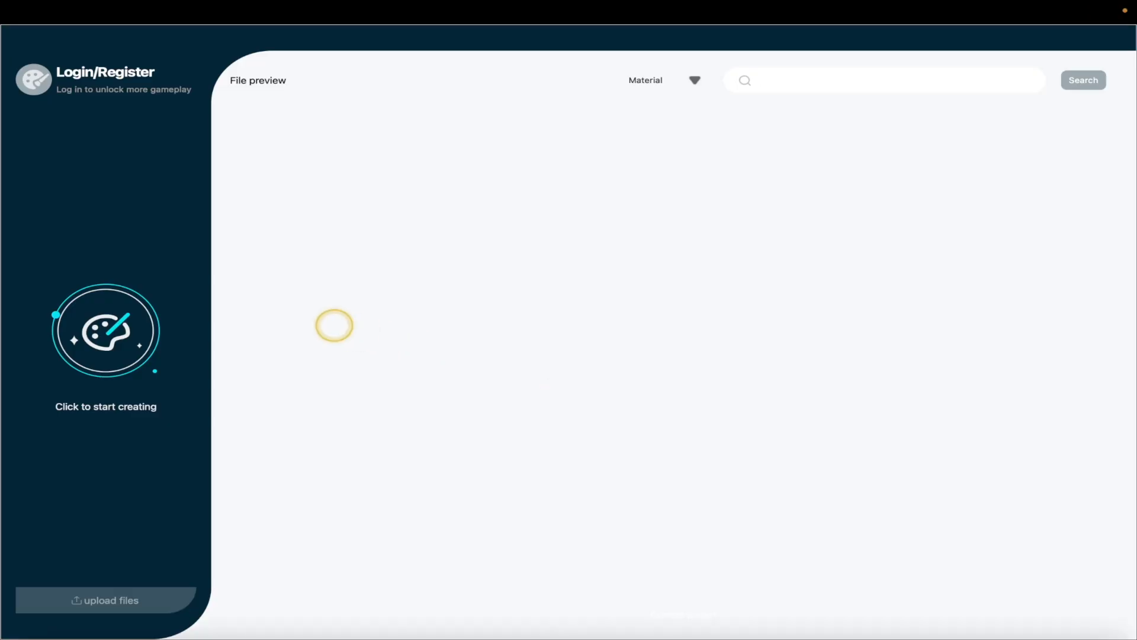
left_click(83, 326)
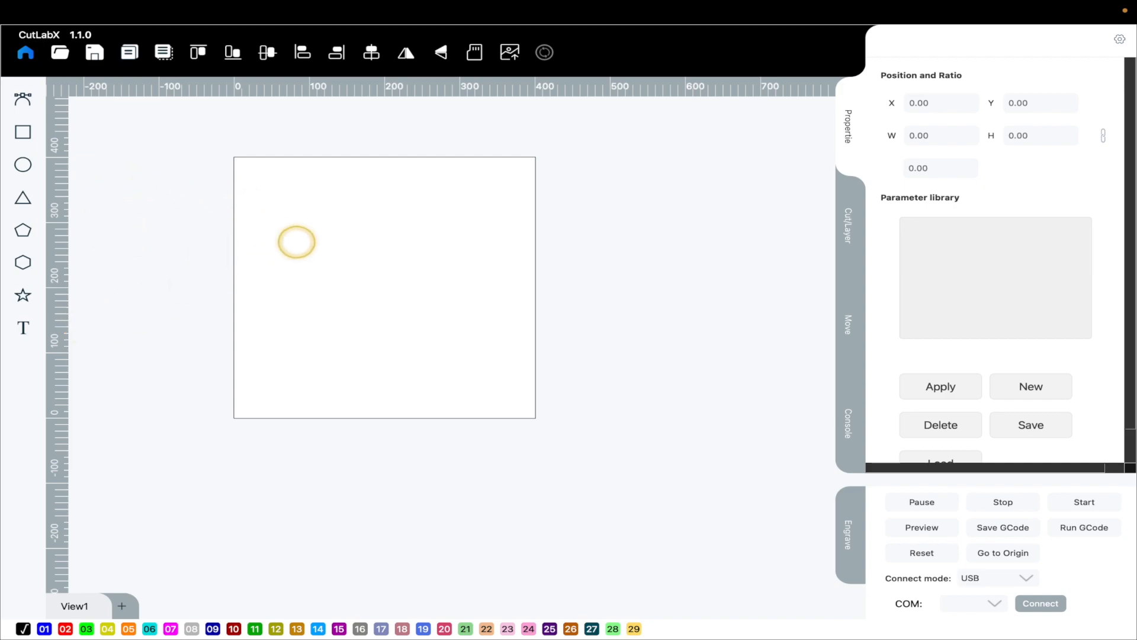
- Set the connection mode to WIFI and connect to the engraver at 192.168.0.1
left_click(997, 578)
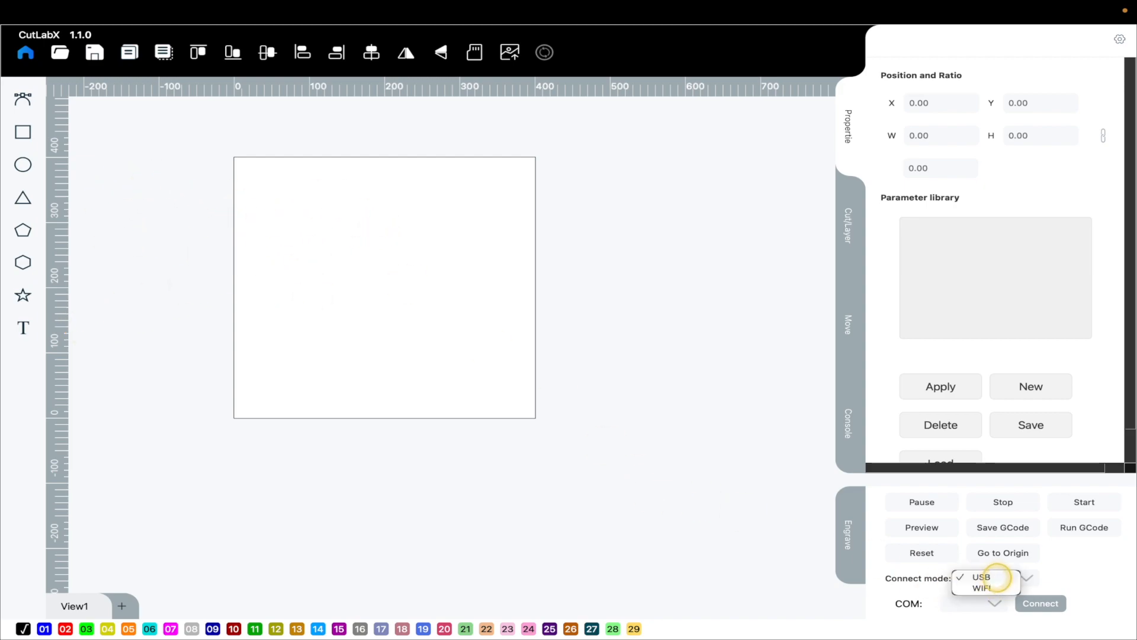
left_click(983, 587)
left_click(1037, 603)
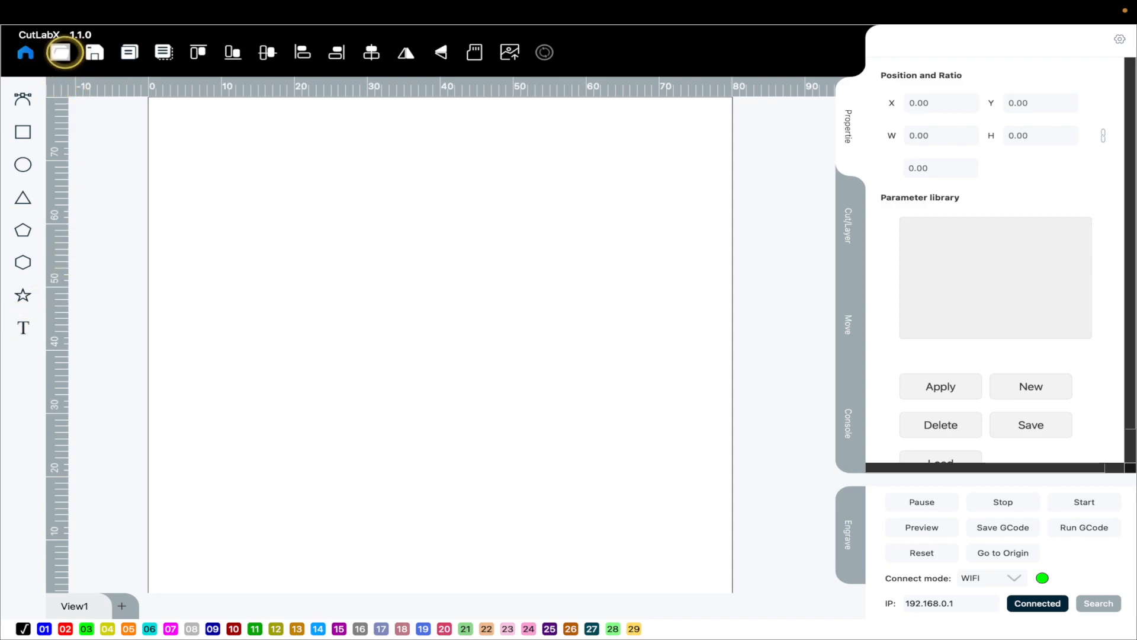
- Open logo.cutlabx from the Engraver folder on the Desktop
left_click(61, 52)
left_click(317, 152)
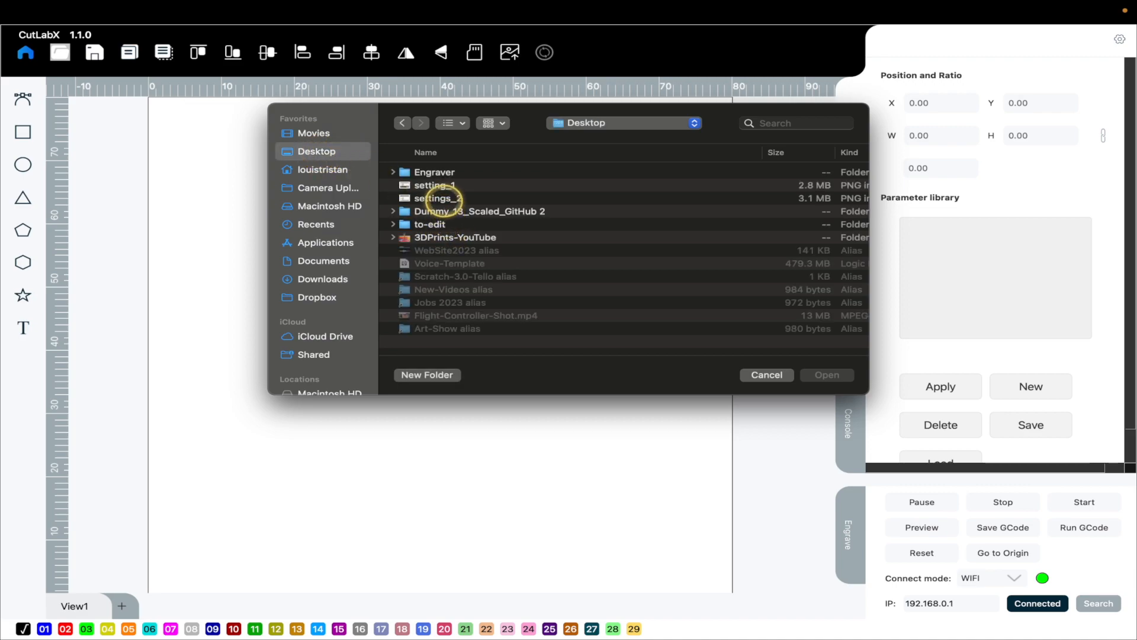
double_click(450, 171)
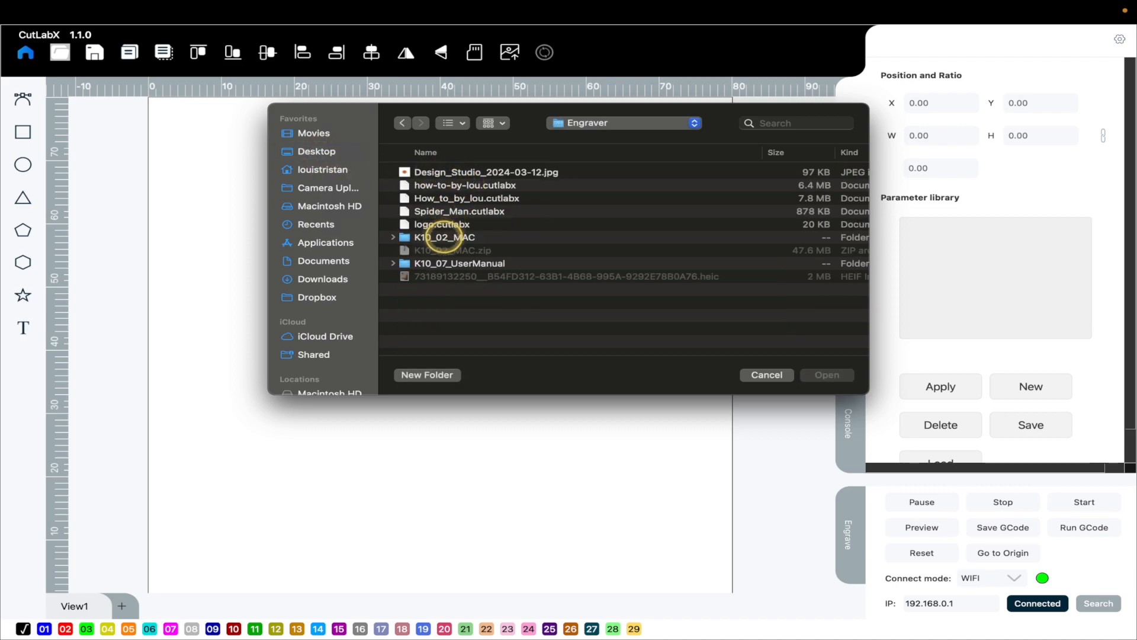
left_click(426, 224)
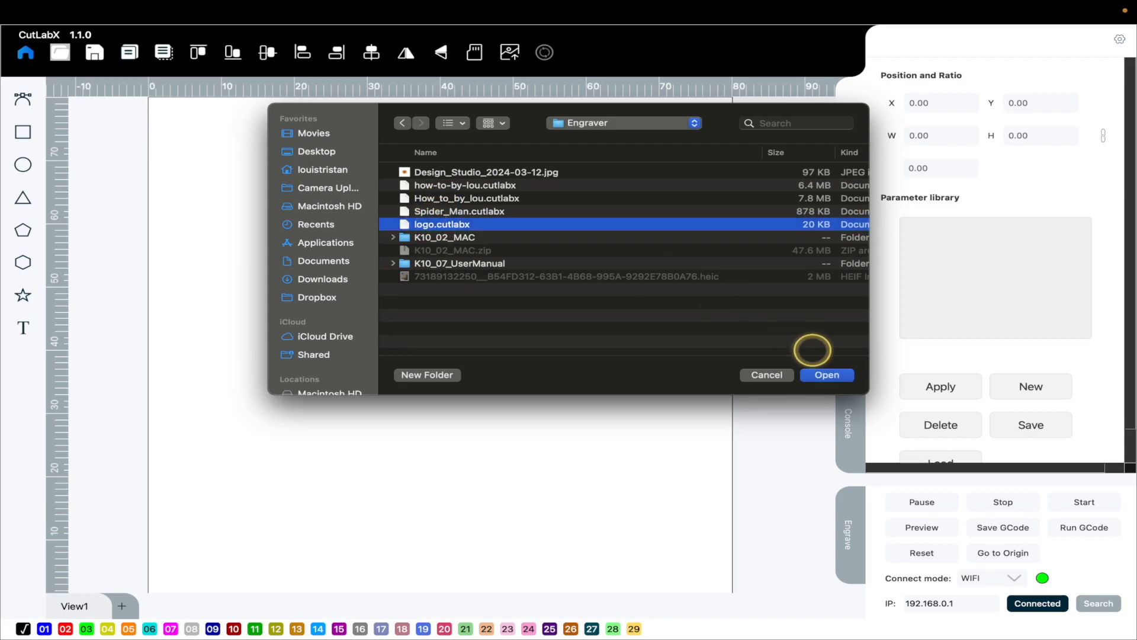
left_click(826, 373)
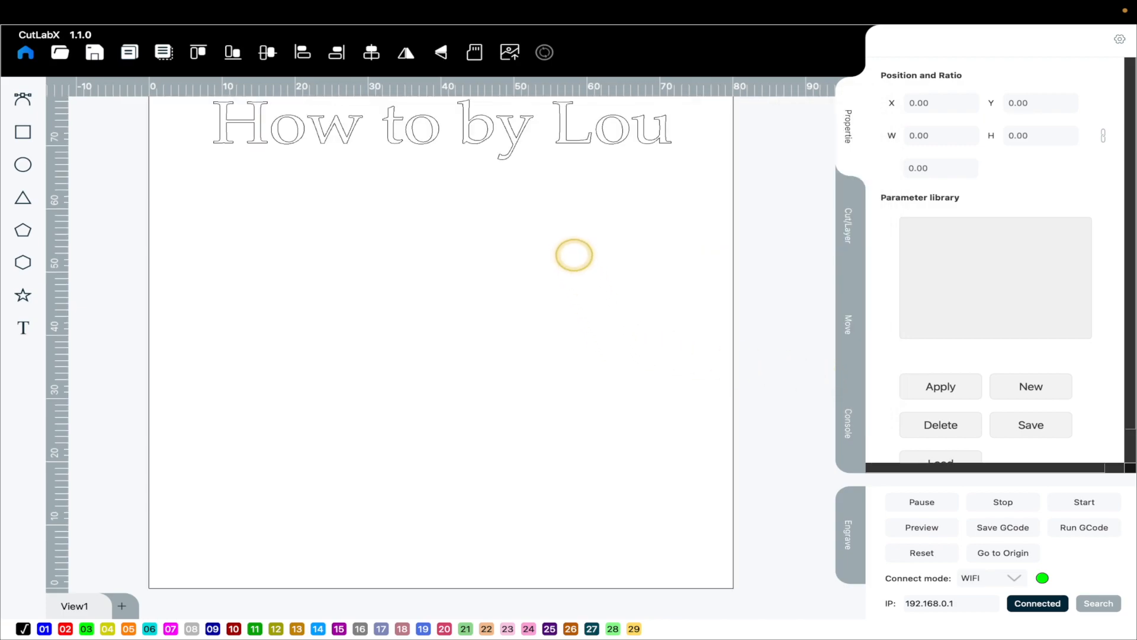
- Try to edit the loaded "How to by Lou" text on the work area, and delete it
left_click(427, 138)
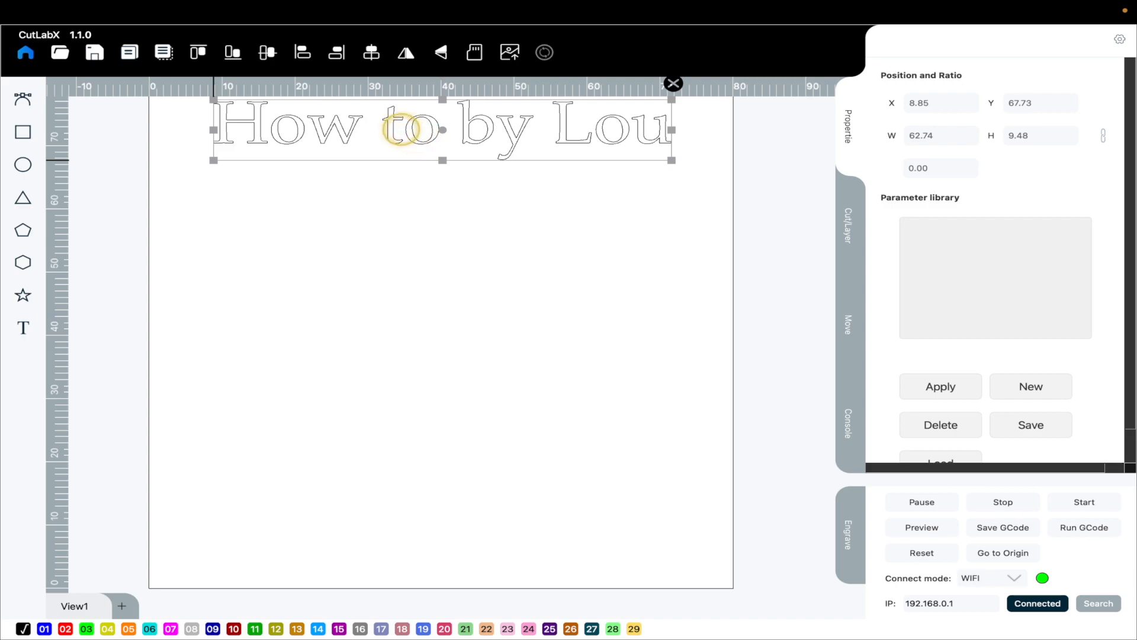
left_click(392, 125)
left_click(391, 125)
left_click(391, 125)
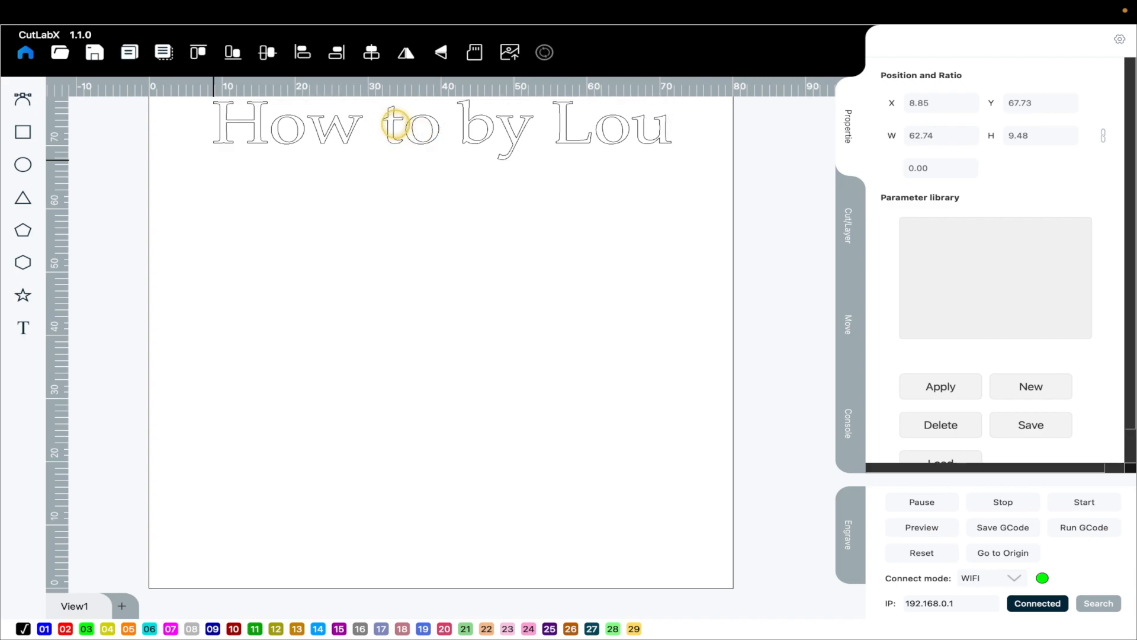
left_click(392, 125)
double_click(477, 128)
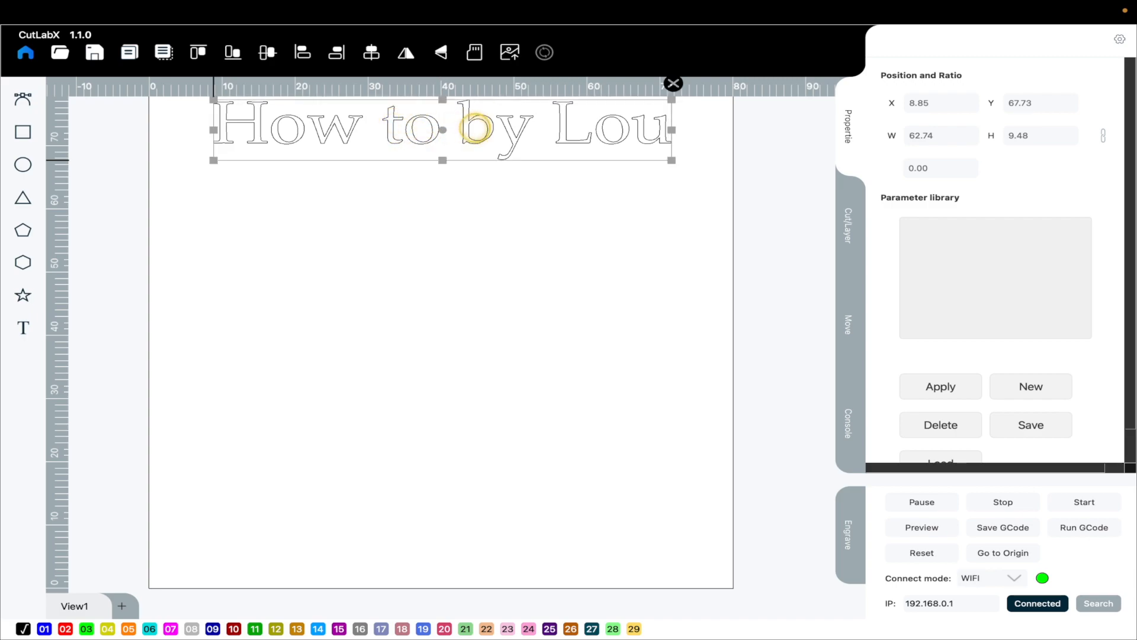
double_click(618, 125)
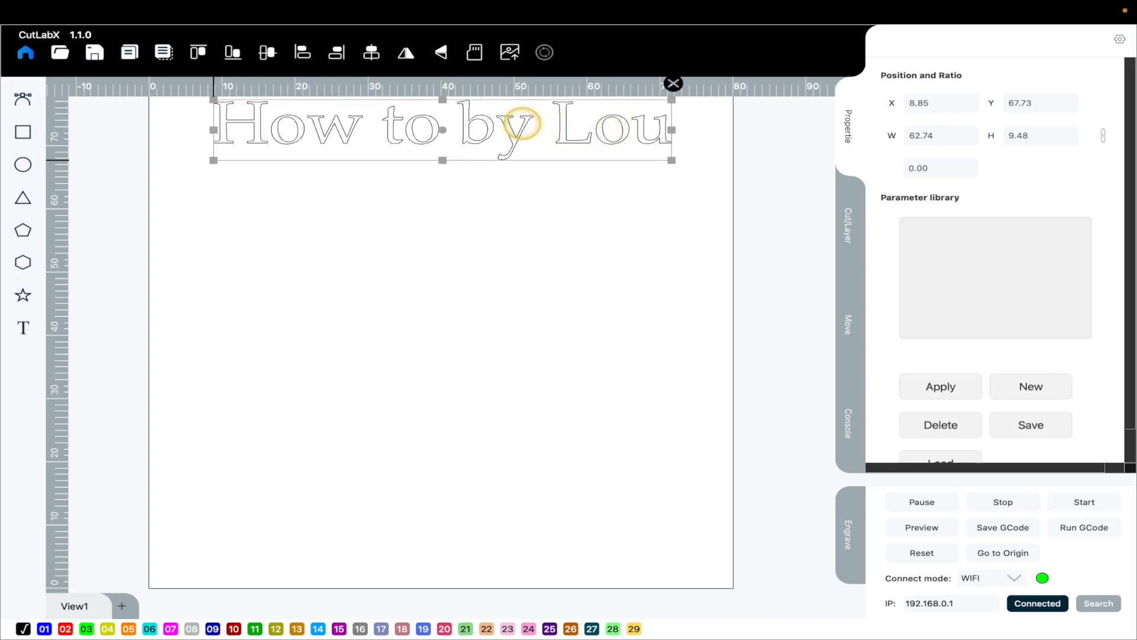
key("Delete")
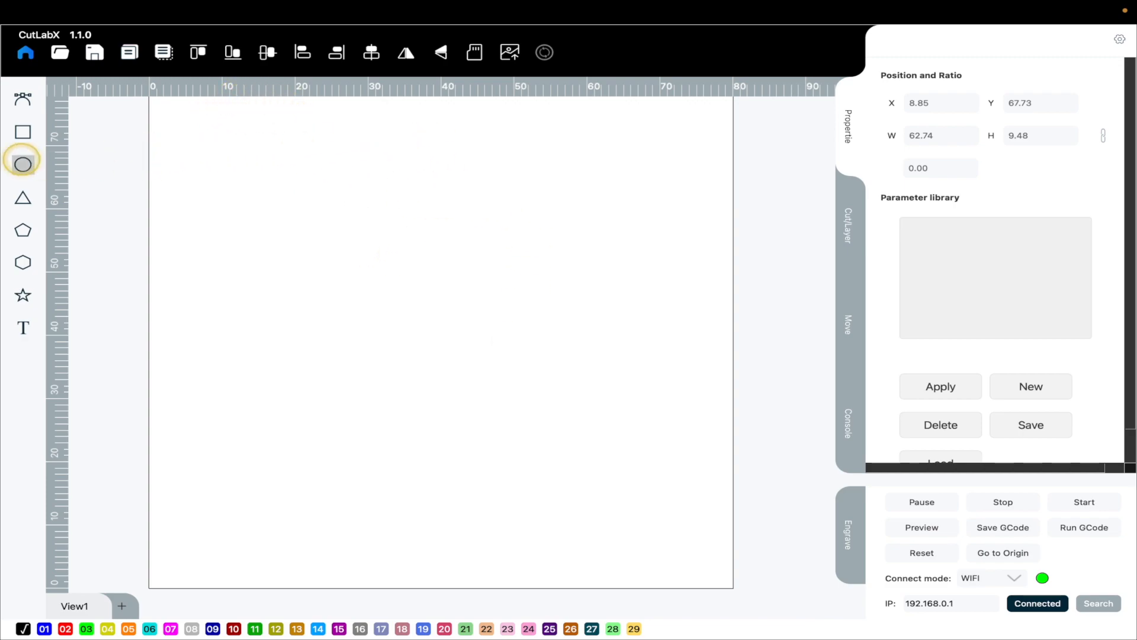
- Add the text "How to by Lou" in a heavy bold font and place it at the work area's upper edge, about X 8, Y 67
left_click(23, 327)
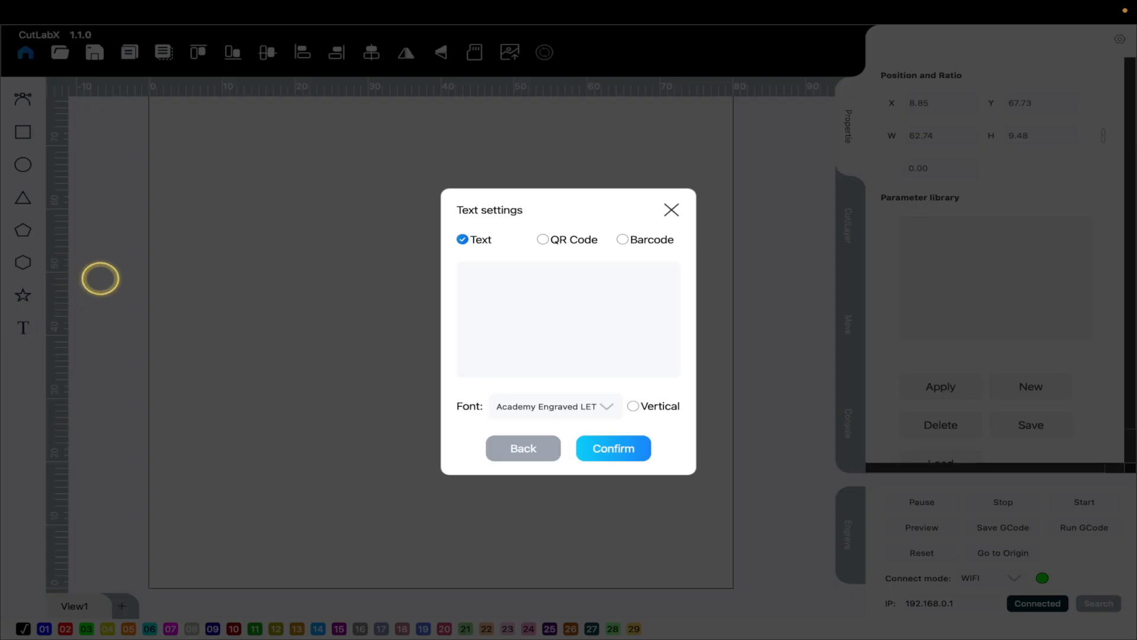
left_click(485, 274)
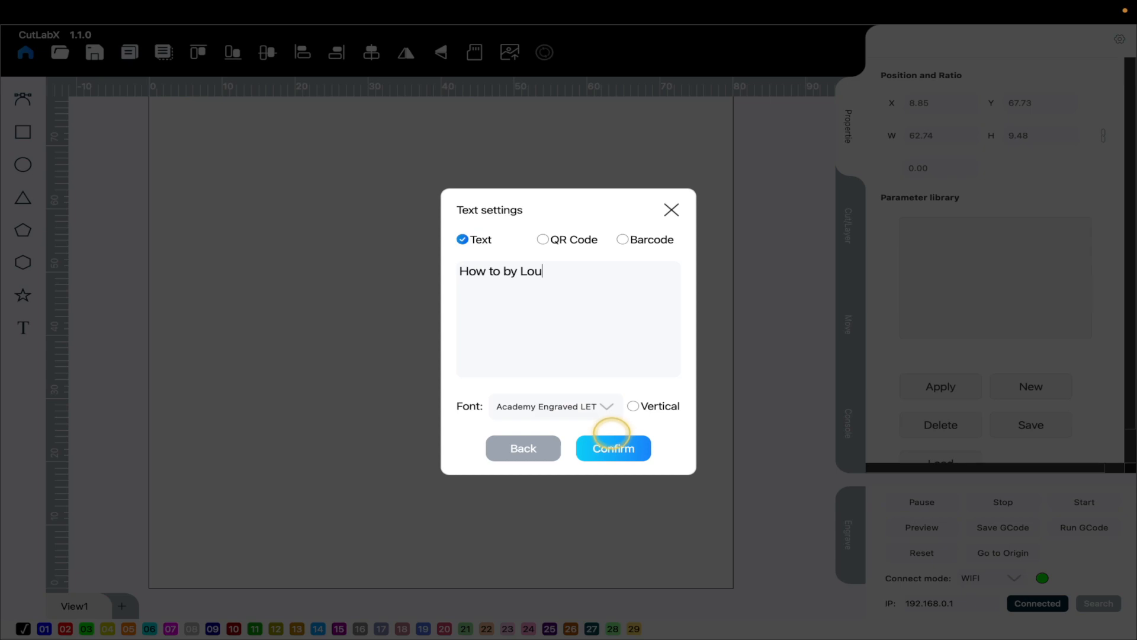
left_click(535, 407)
scroll(533, 407, "down", 10)
scroll(531, 407, "down", 10)
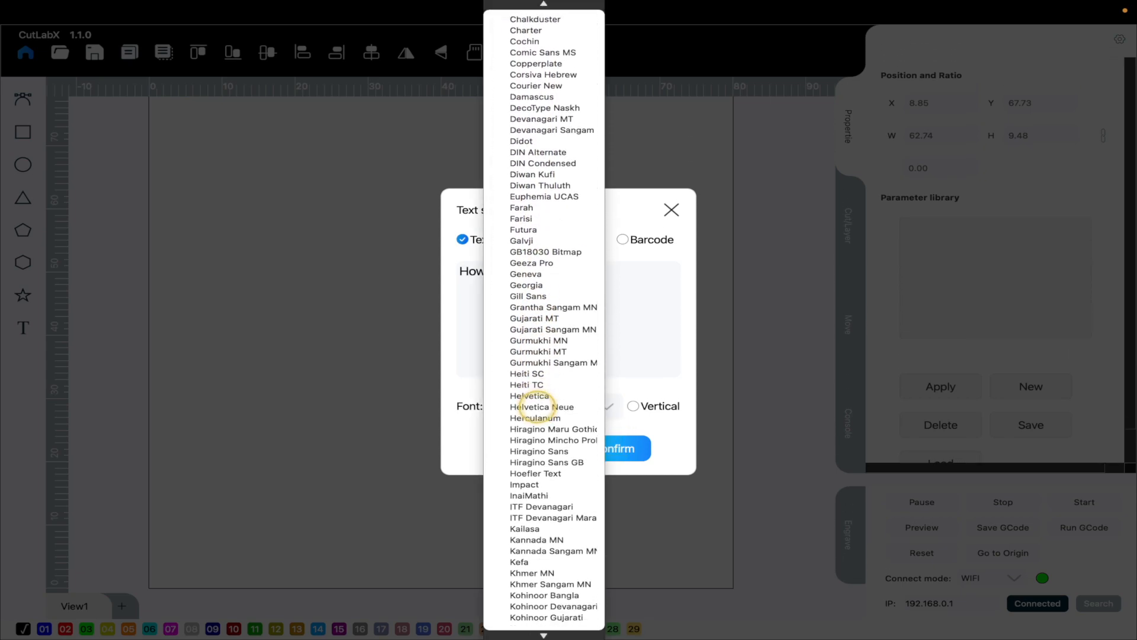
scroll(531, 495, "down", 3)
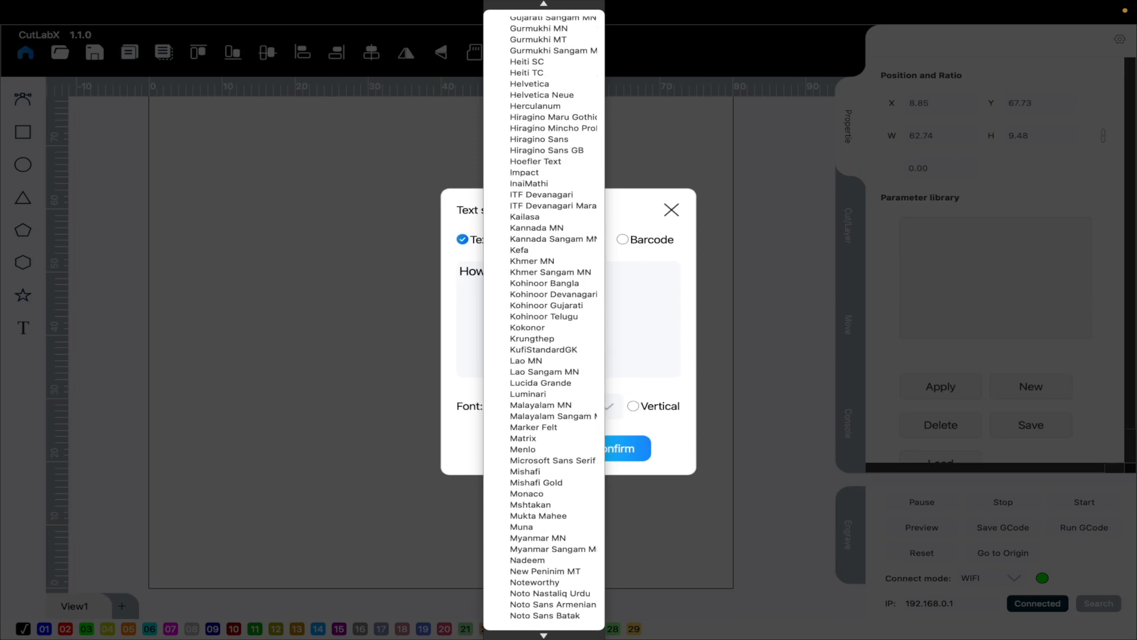
scroll(541, 548, "down", 2)
scroll(542, 552, "down", 7)
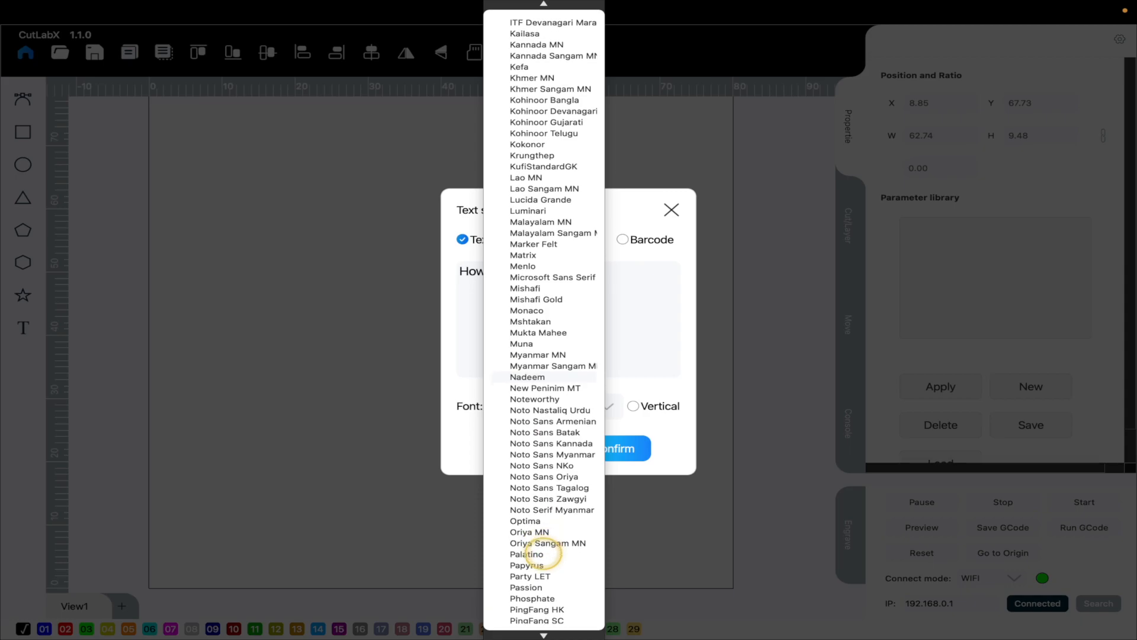
scroll(542, 552, "down", 1)
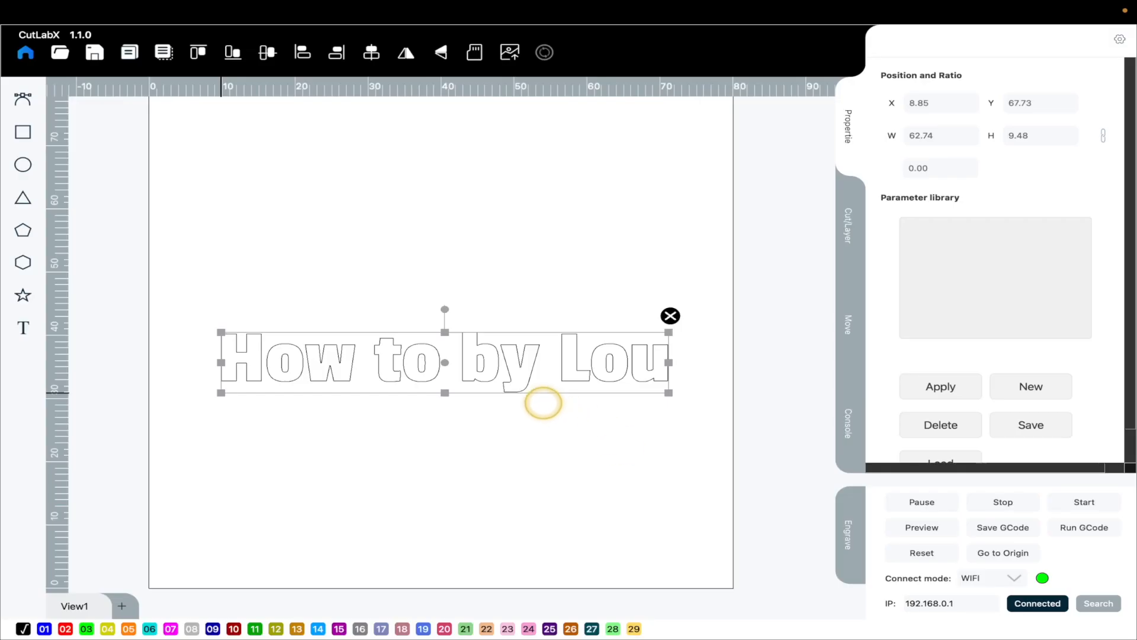
left_click_drag(424, 362, 420, 135)
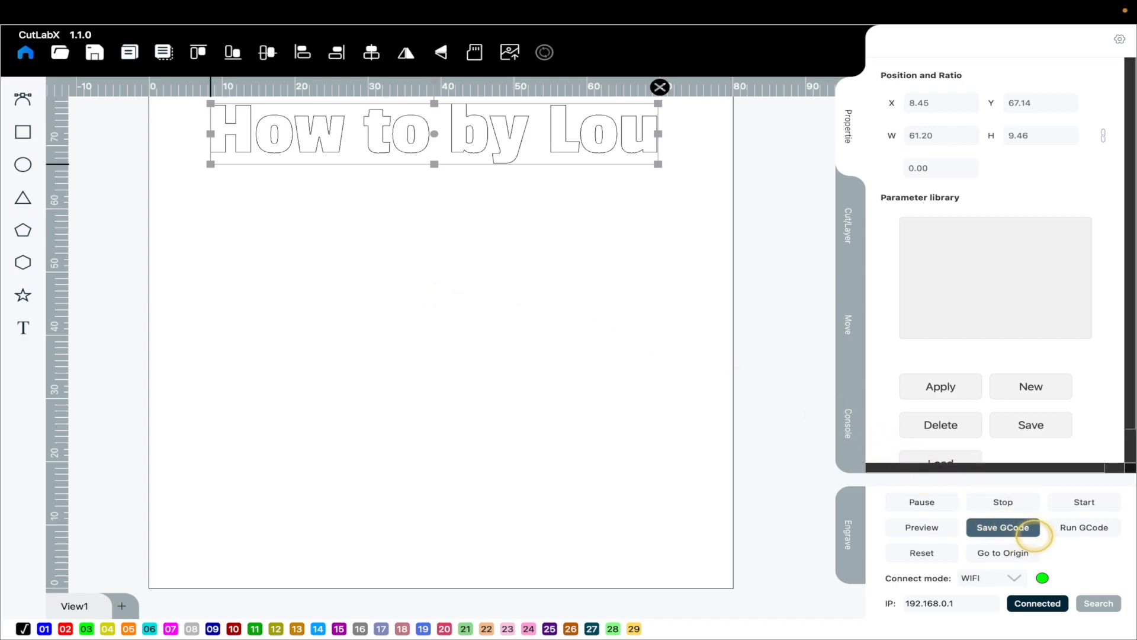
- Set the text layer's engraving times to 5 and its maximum power to 100%
left_click(848, 219)
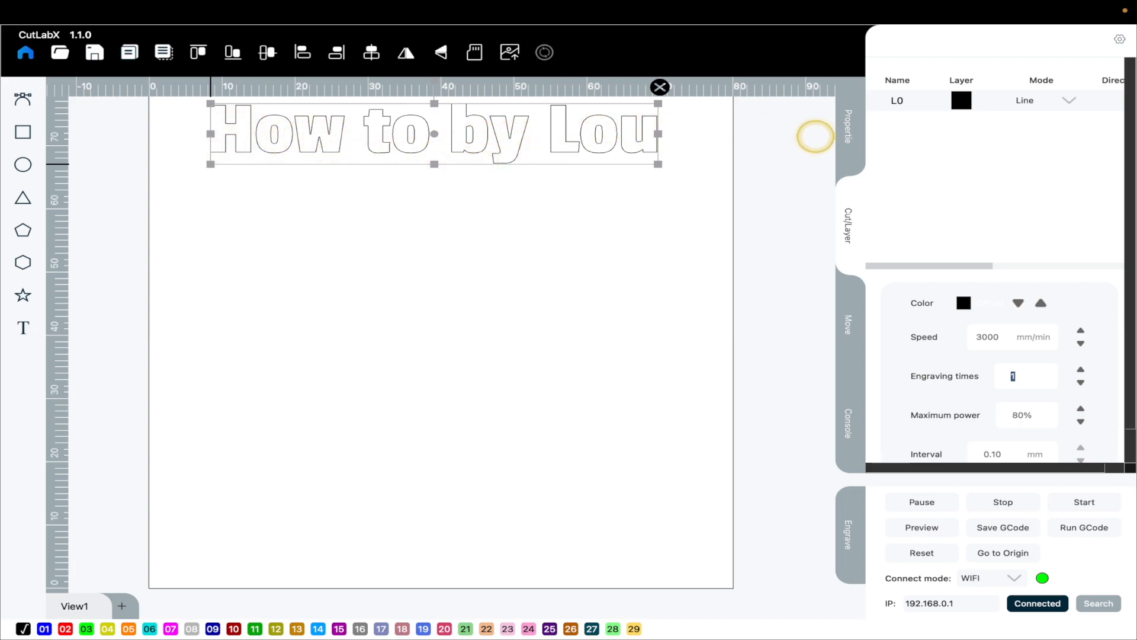
left_click(809, 136)
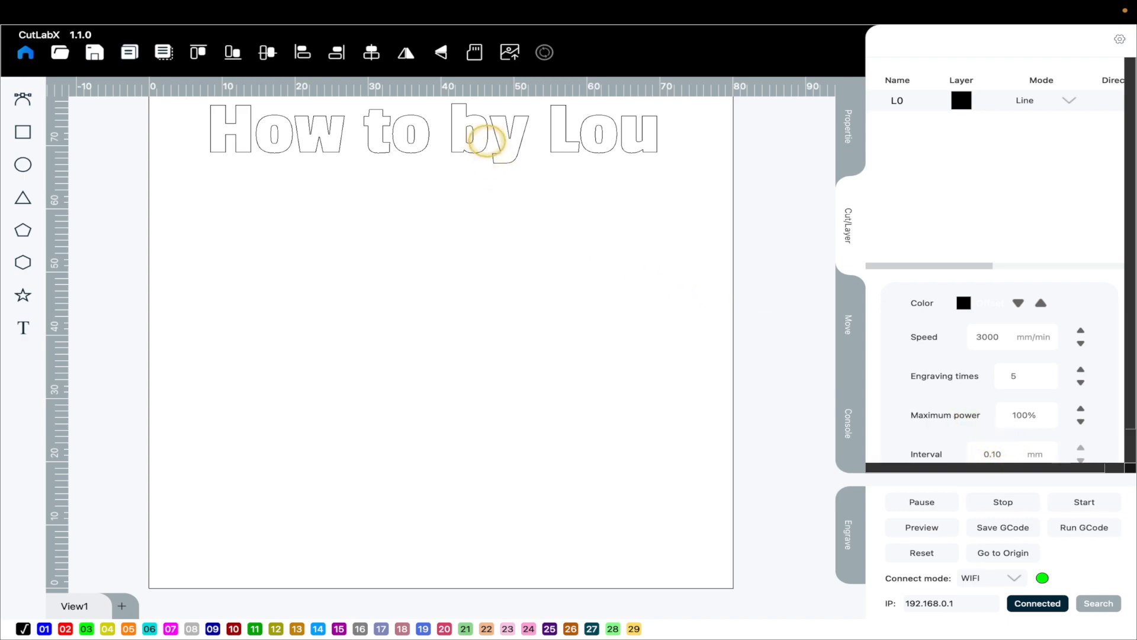
left_click(474, 128)
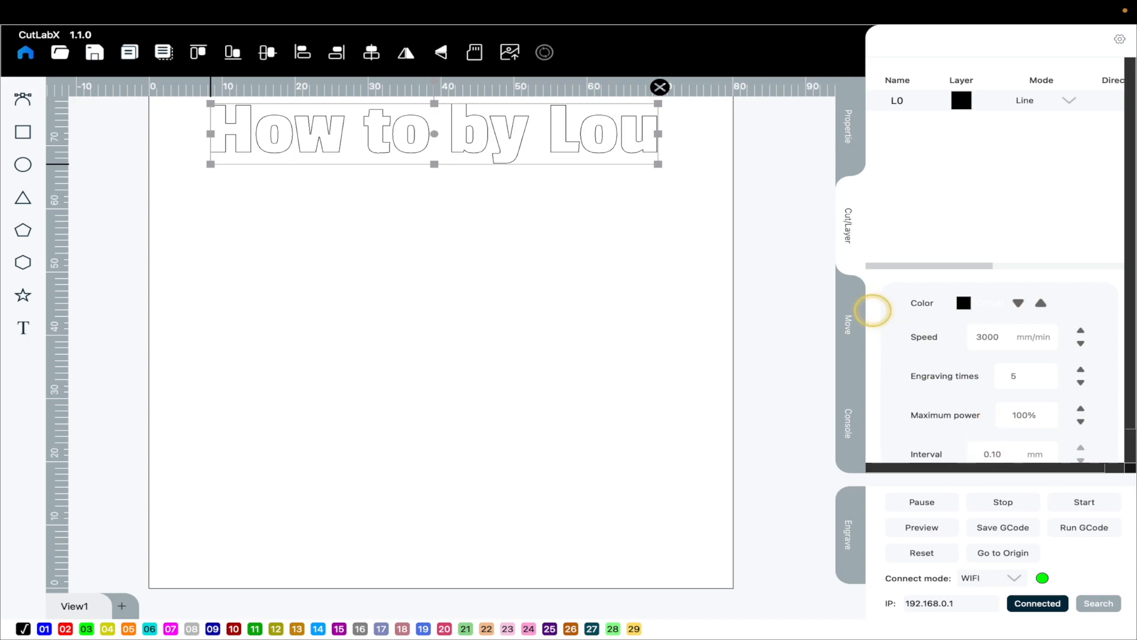
left_click(481, 303)
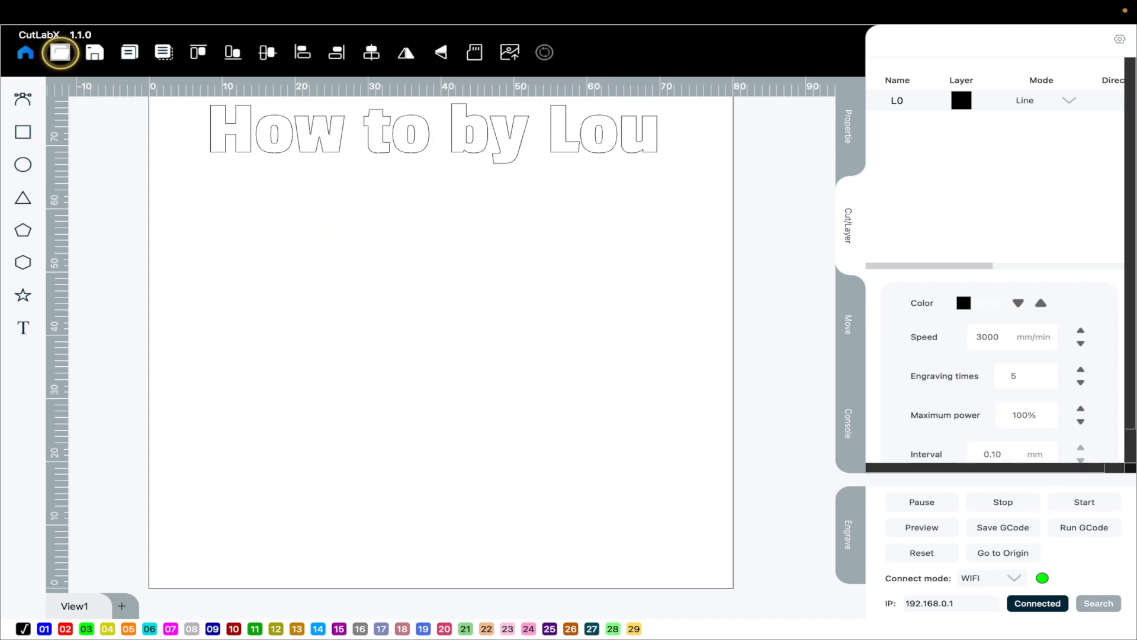
- Start opening an image file and browse from the Desktop through the WebSite2023 alias to the YouTube_Art folder
left_click(61, 52)
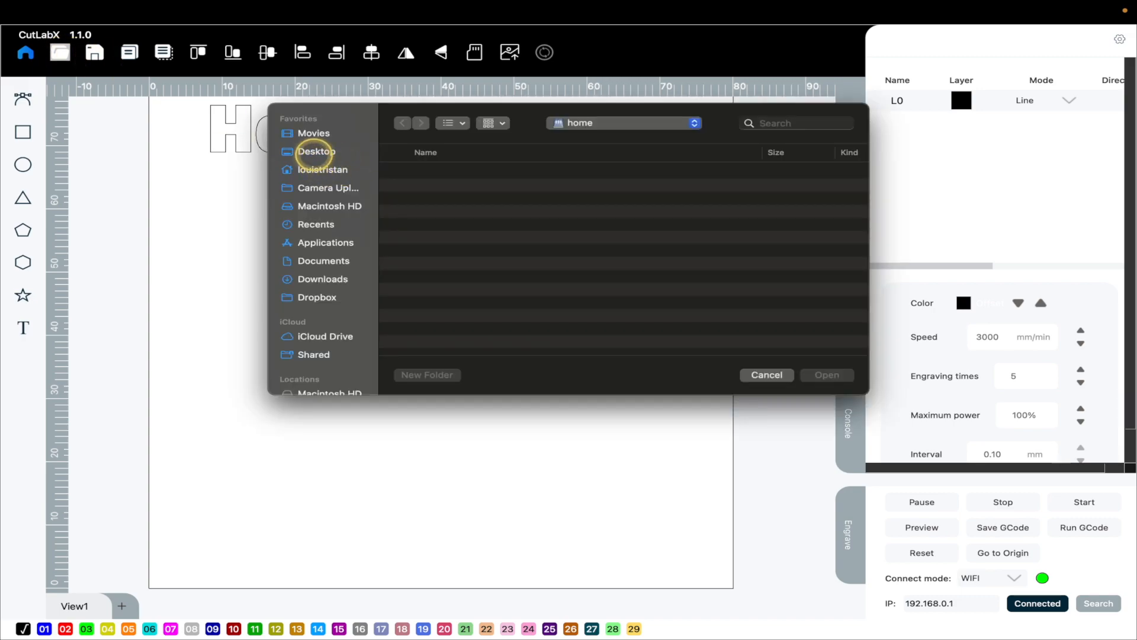
left_click(317, 152)
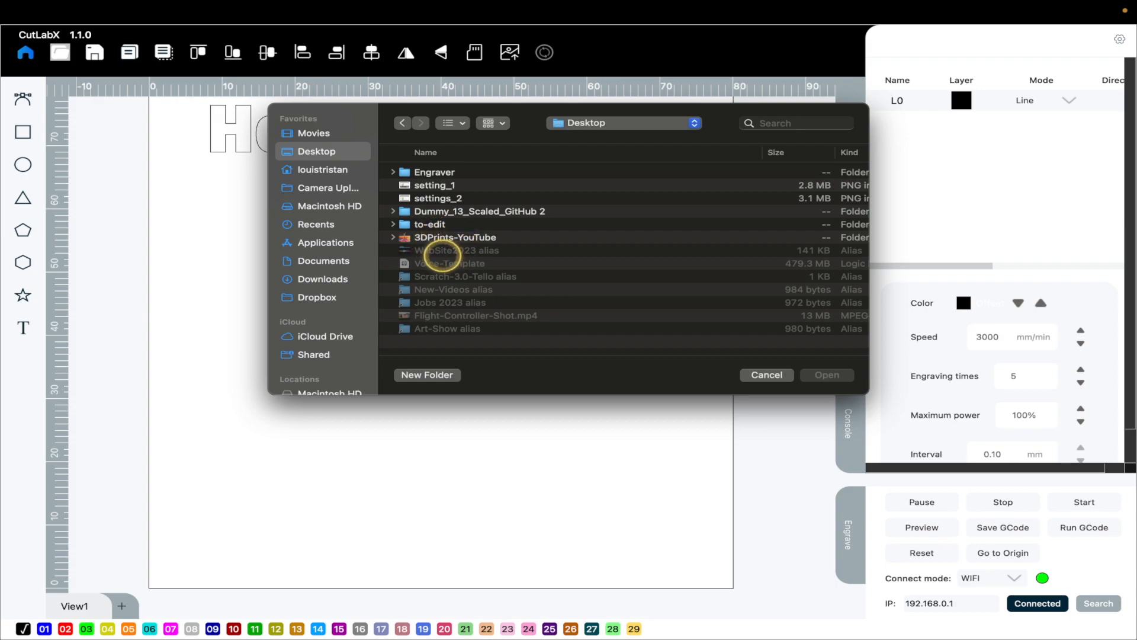
left_click(440, 251)
double_click(443, 251)
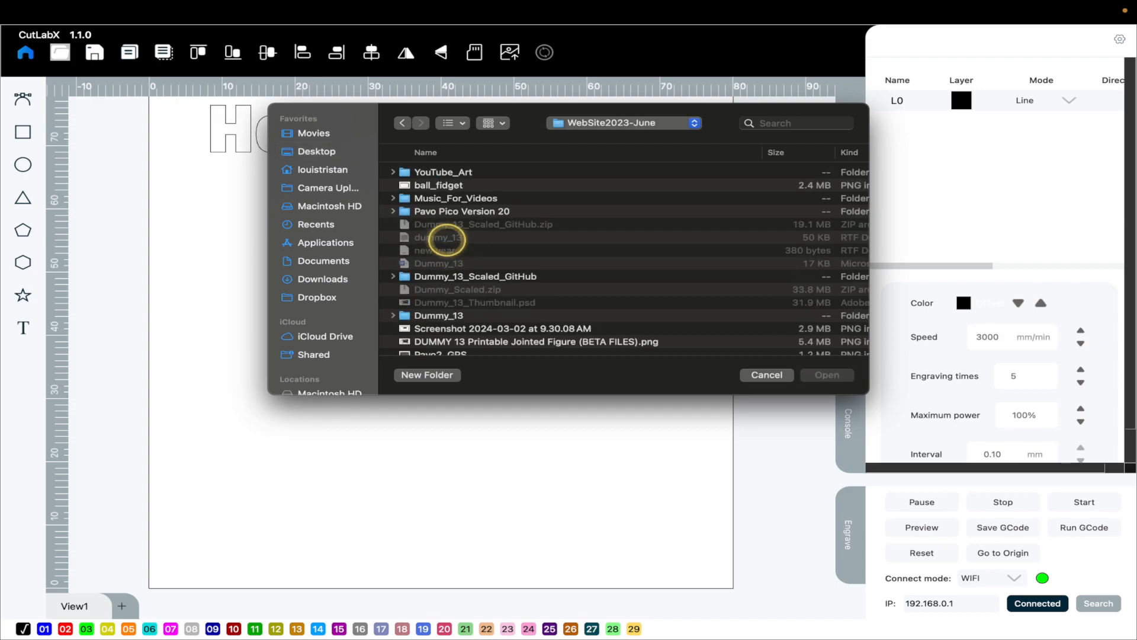
left_click(443, 184)
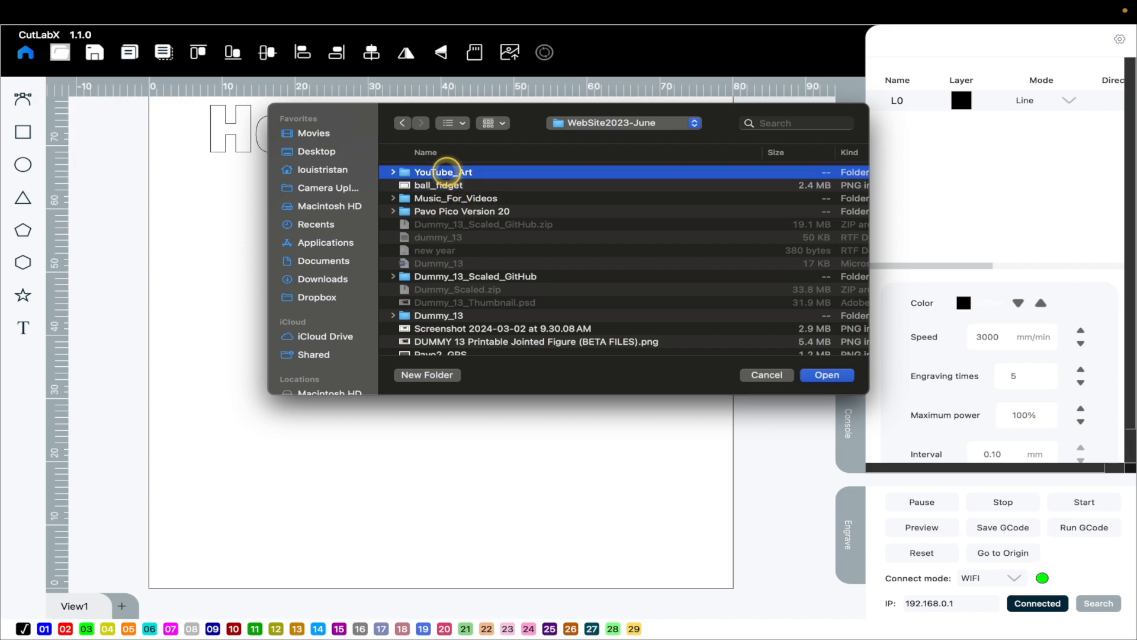
double_click(442, 171)
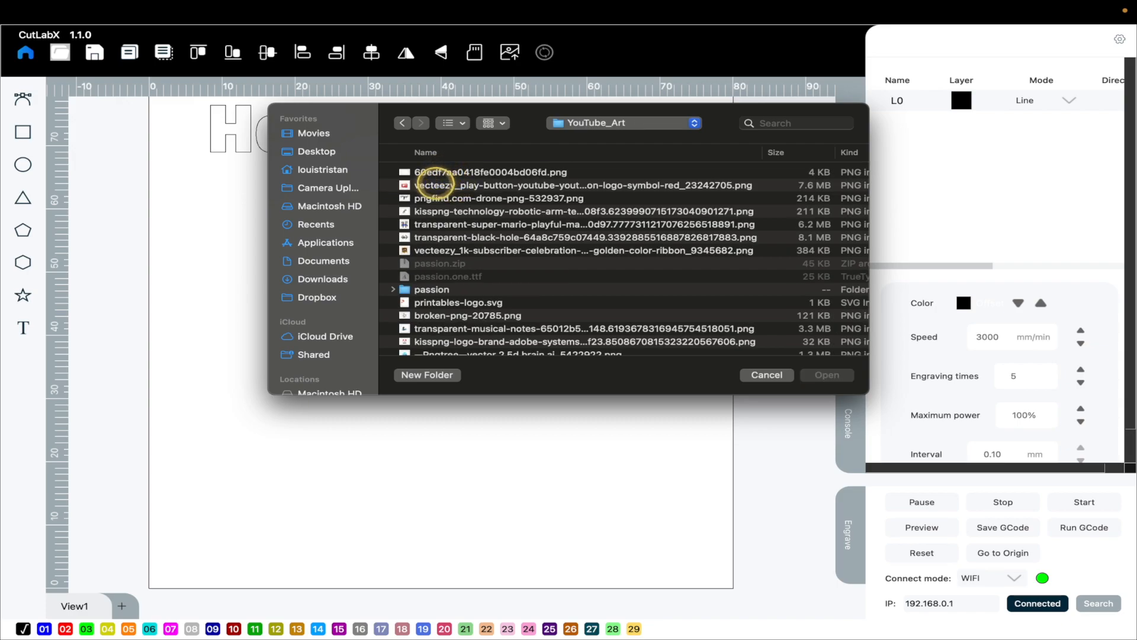
- Preview the PNG images in YouTube_Art and import the transparent super-mario image of Mario and Luigi
left_click(439, 185)
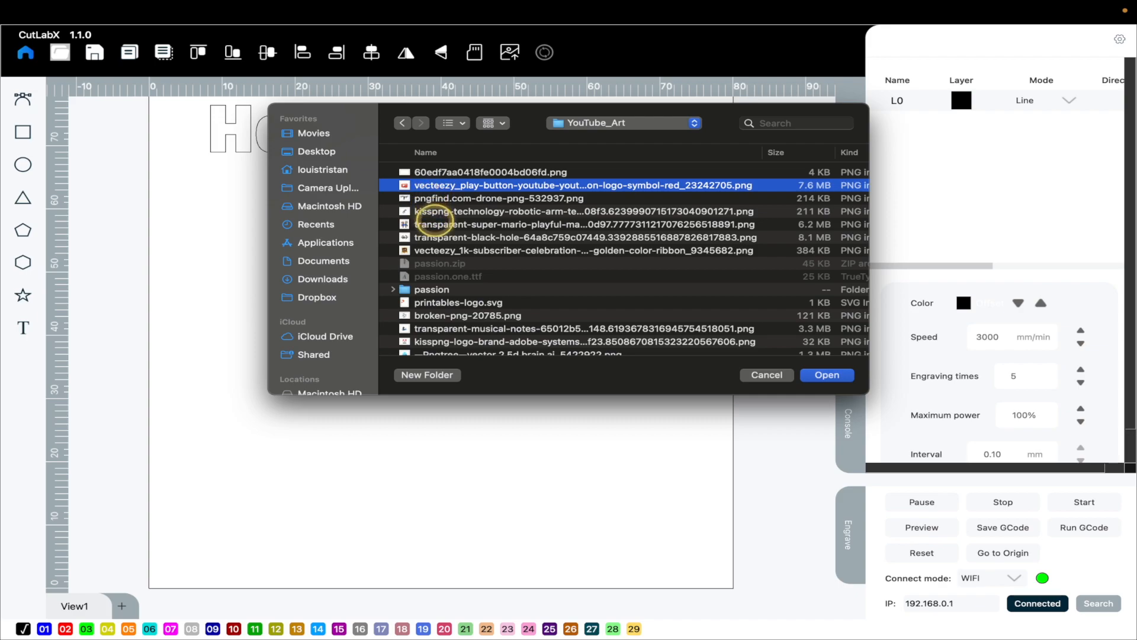
key("space")
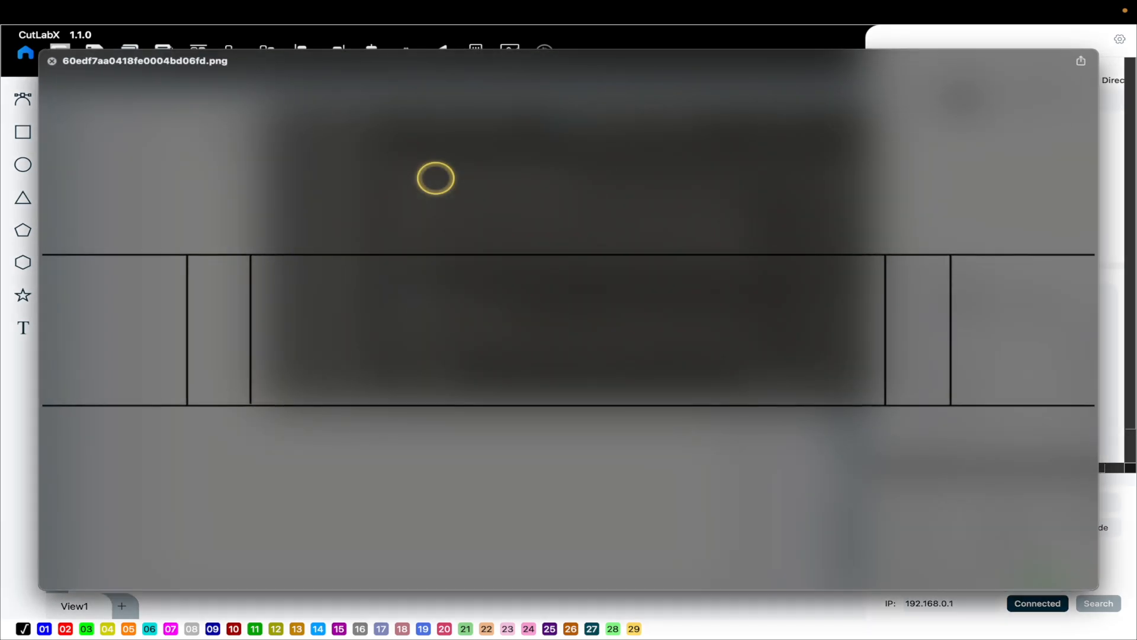
key("Down")
key("Down")
key("Down")
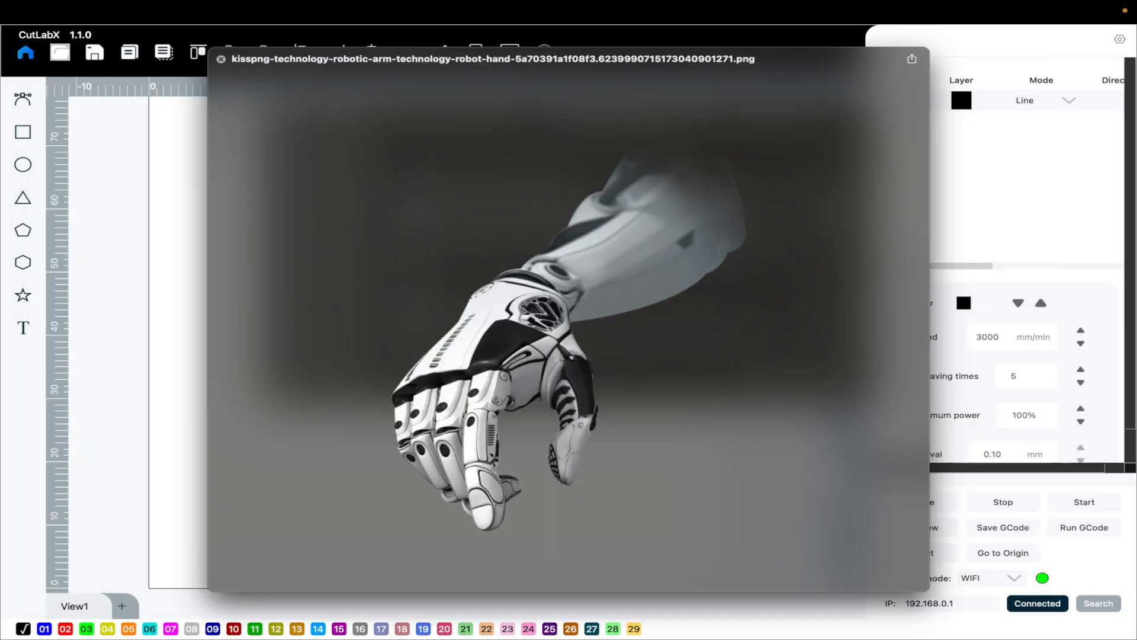
key("Down")
key("Up")
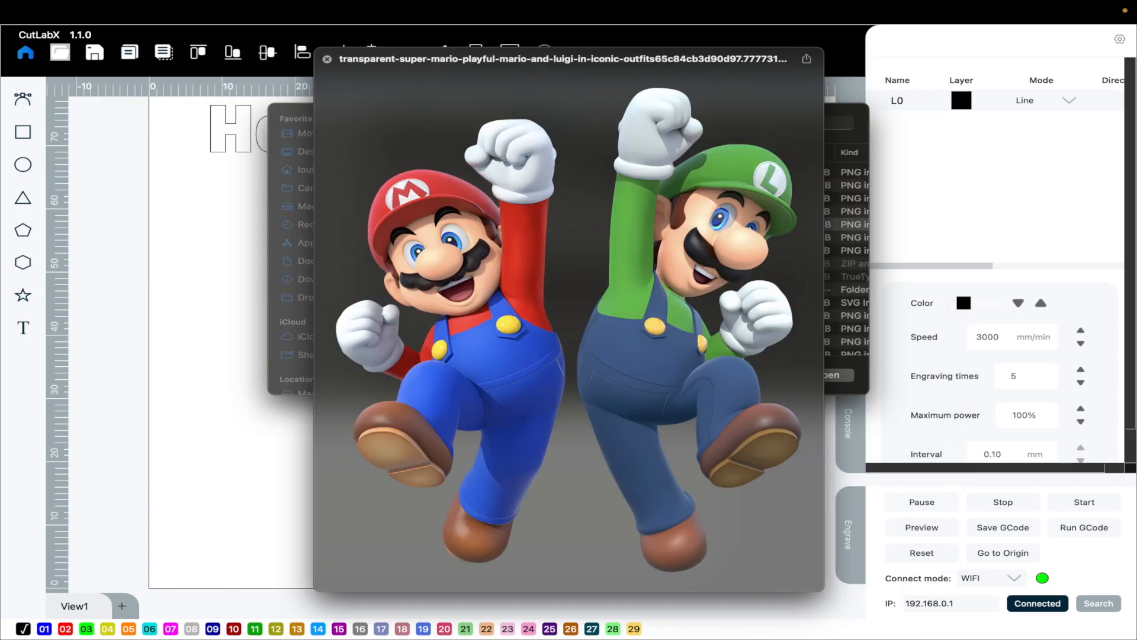
key("space")
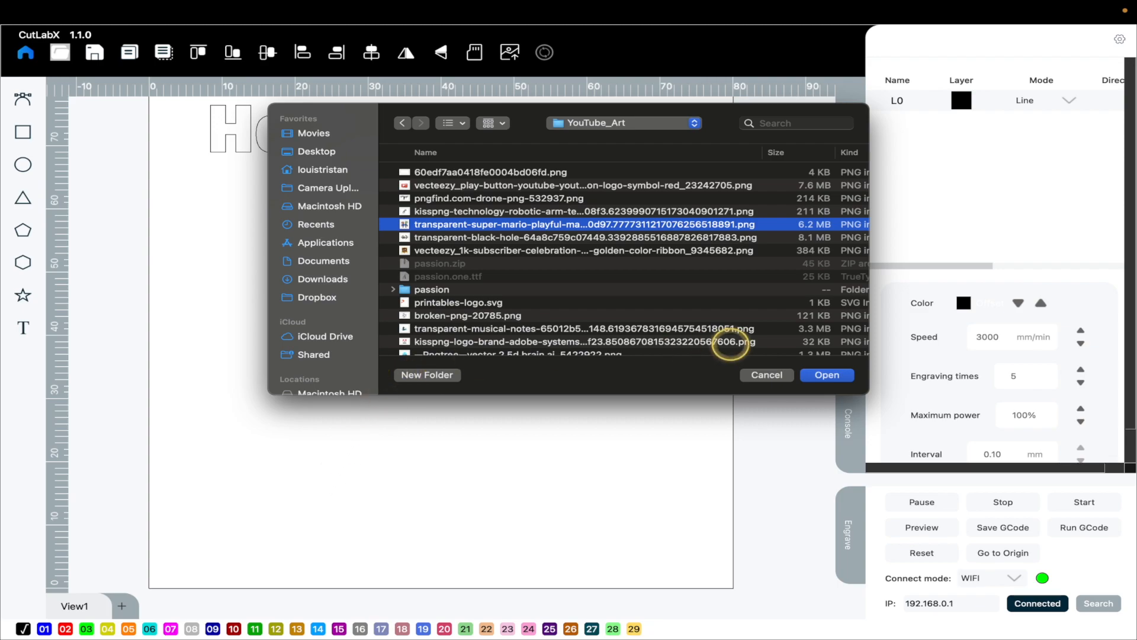
left_click(830, 376)
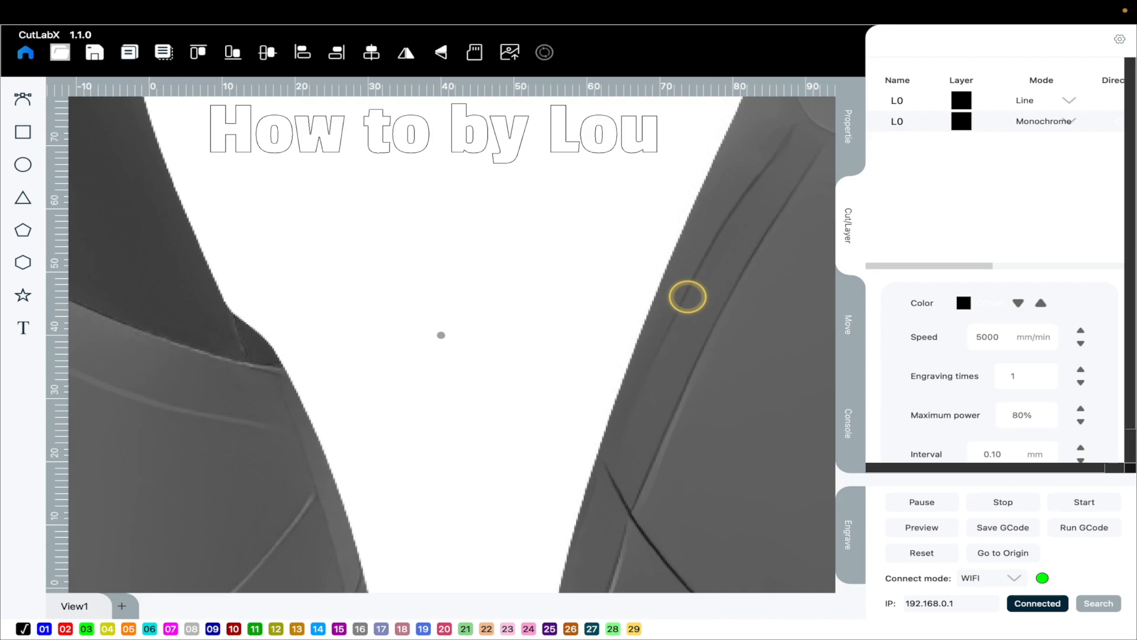
- Scale the Mario and Luigi image down to about 30 mm wide and move it inside the work area
scroll(687, 297, "down", 10)
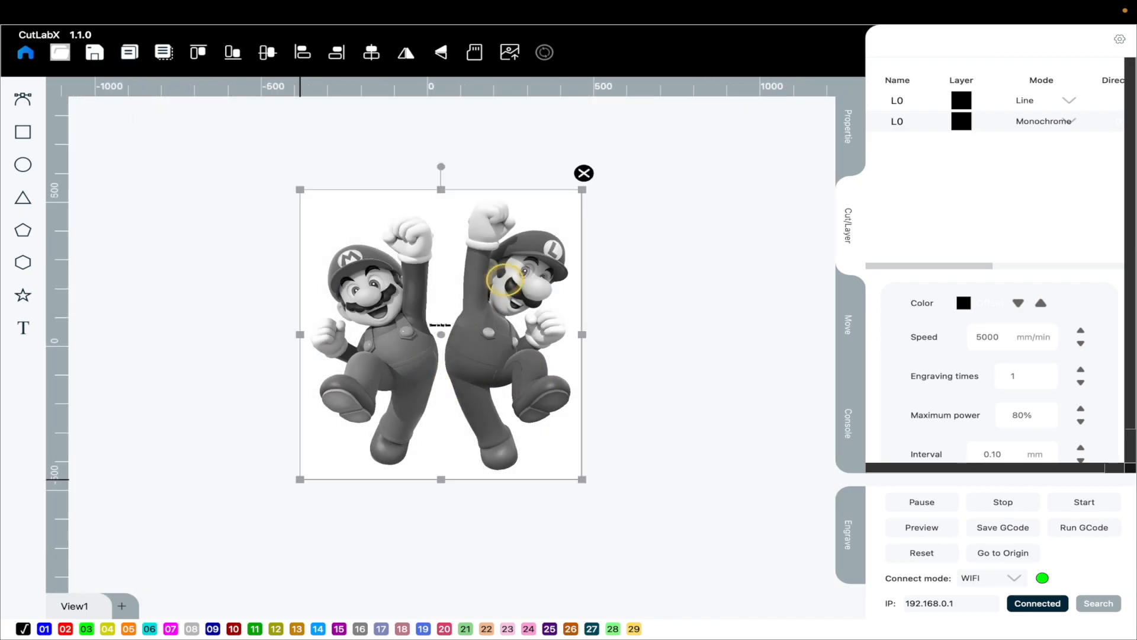
left_click_drag(583, 179, 442, 373)
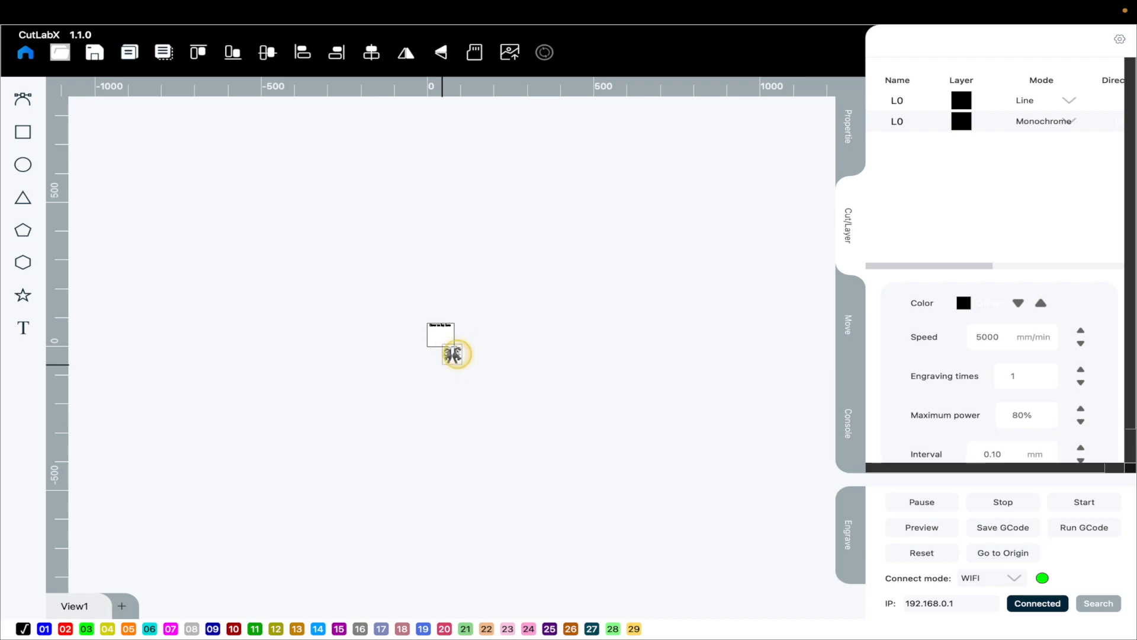
left_click(441, 341)
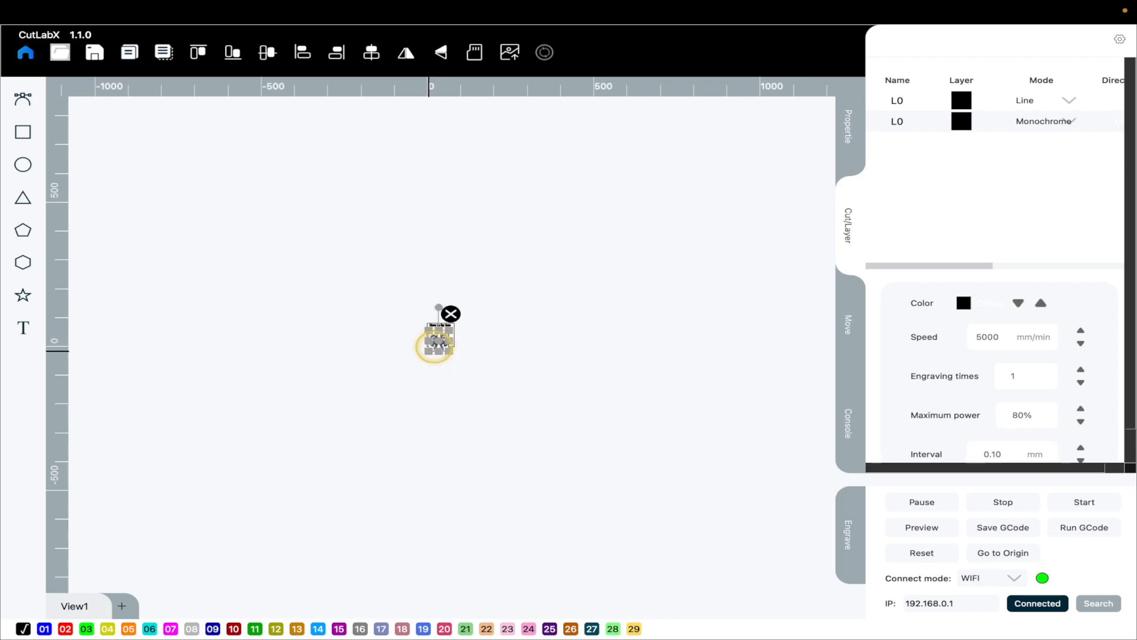
left_click_drag(429, 354, 439, 347)
left_click(480, 328)
scroll(445, 333, "up", 10)
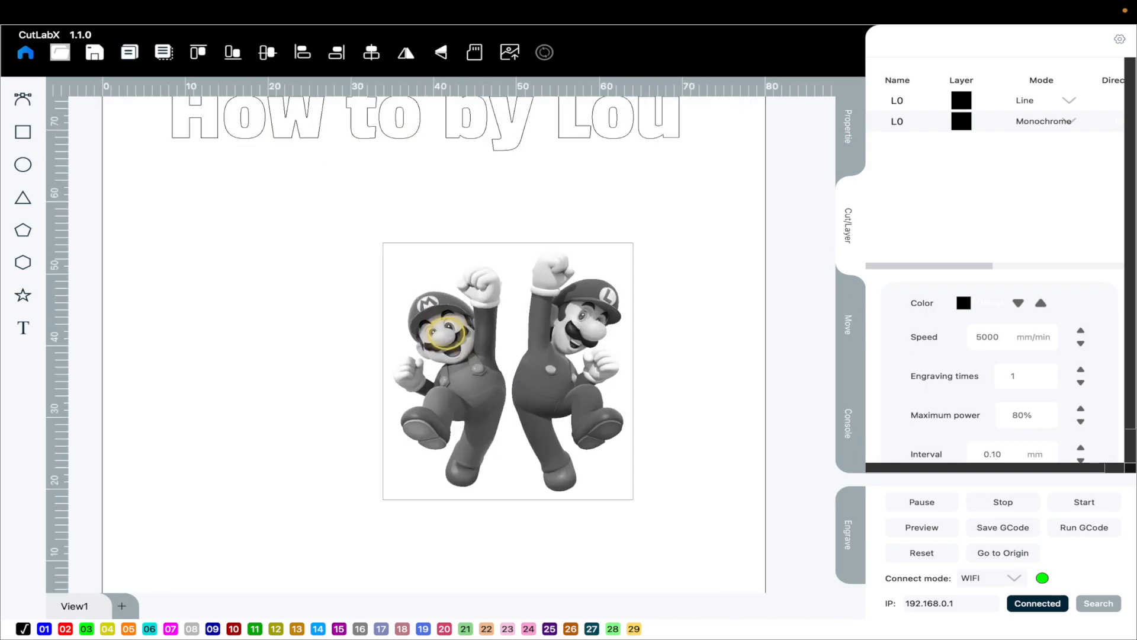
- Move the Mario and Luigi image to the middle of the work area's lower edge, spanning about X 23 to 53
scroll(466, 334, "up", 1)
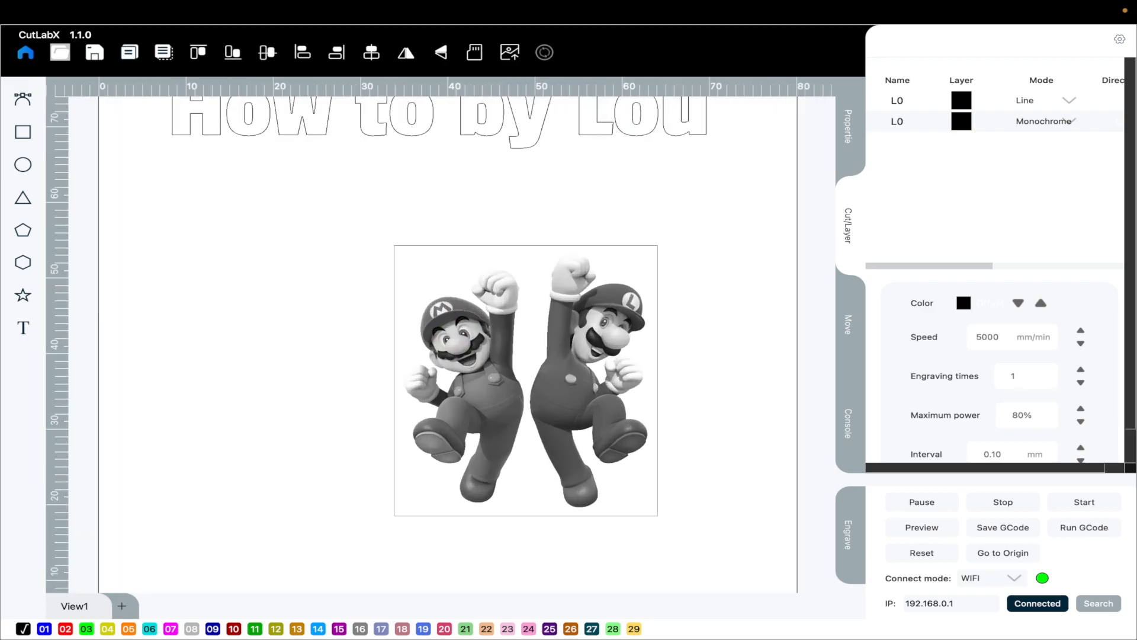
scroll(438, 328, "down", 6)
scroll(444, 330, "up", 5)
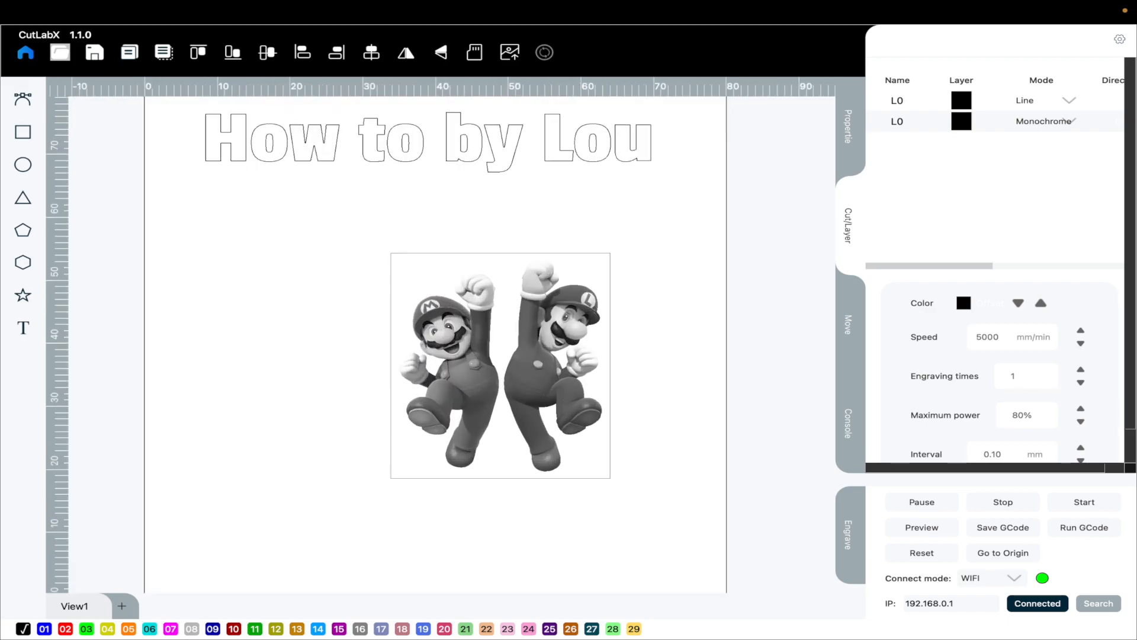
left_click(503, 335)
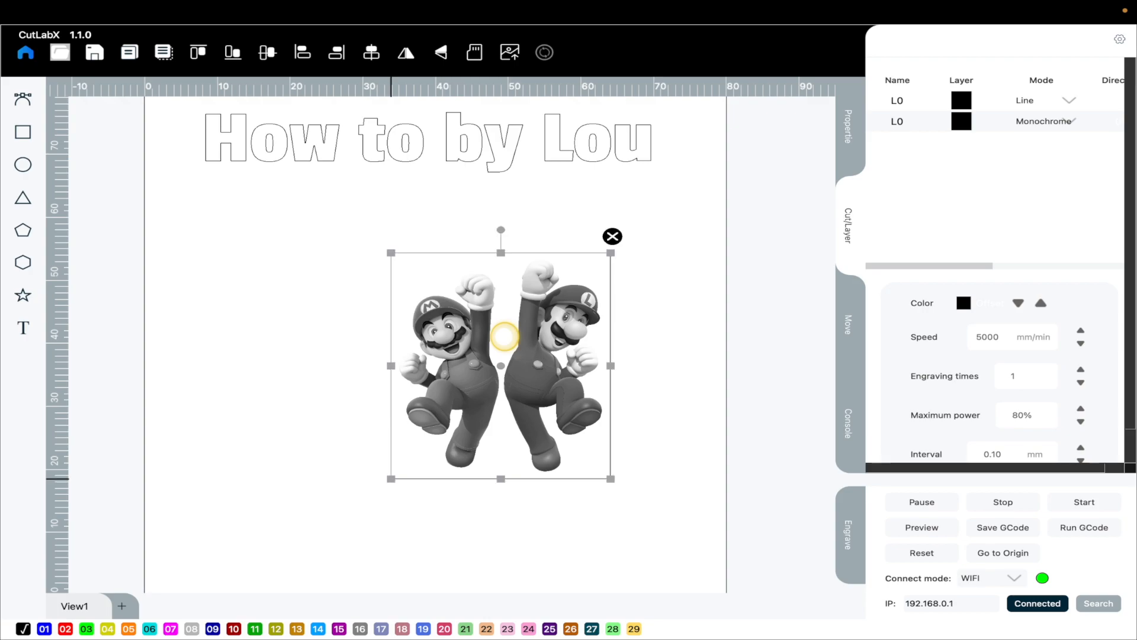
mouse_move(503, 337)
left_mouse_down()
mouse_move(465, 355)
mouse_move(376, 447)
mouse_move(418, 456)
left_mouse_up()
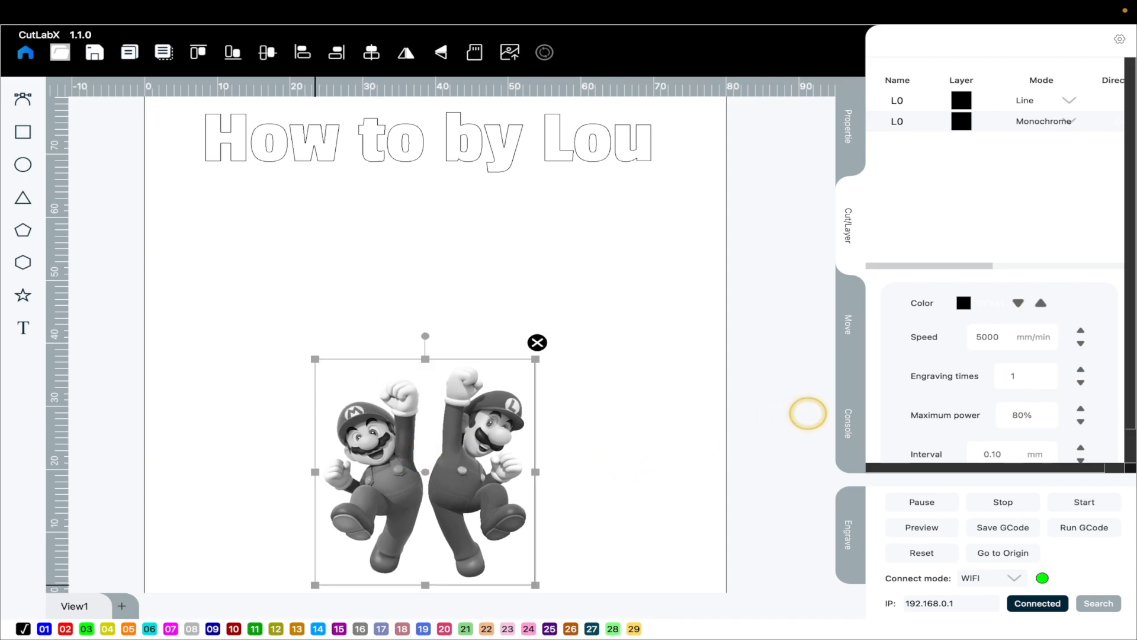
- Switch to Desktop 5 and take the kisspng YouTube play-button PNG out of Downloads onto the desktop
key("ctrl+Up")
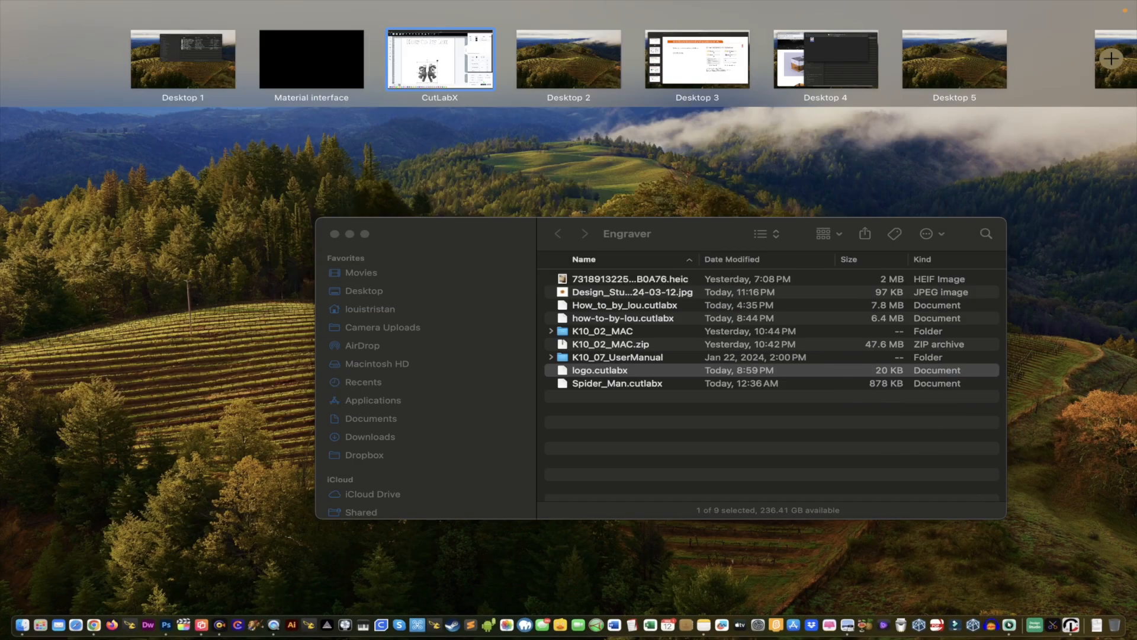
left_click(954, 60)
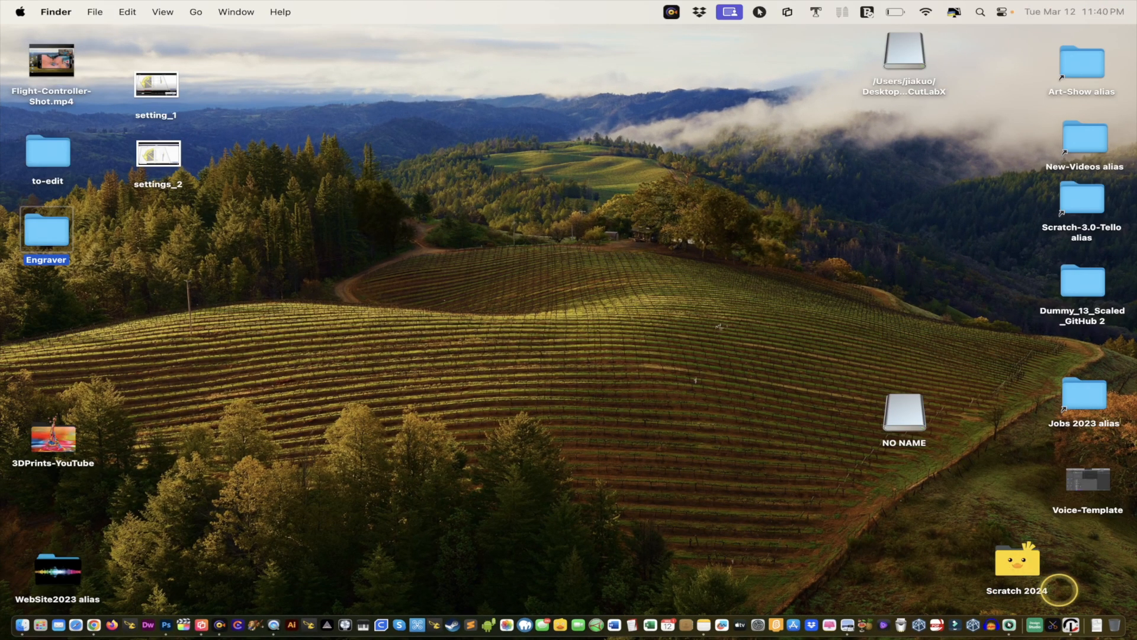
left_click(1096, 625)
scroll(918, 464, "down", 10)
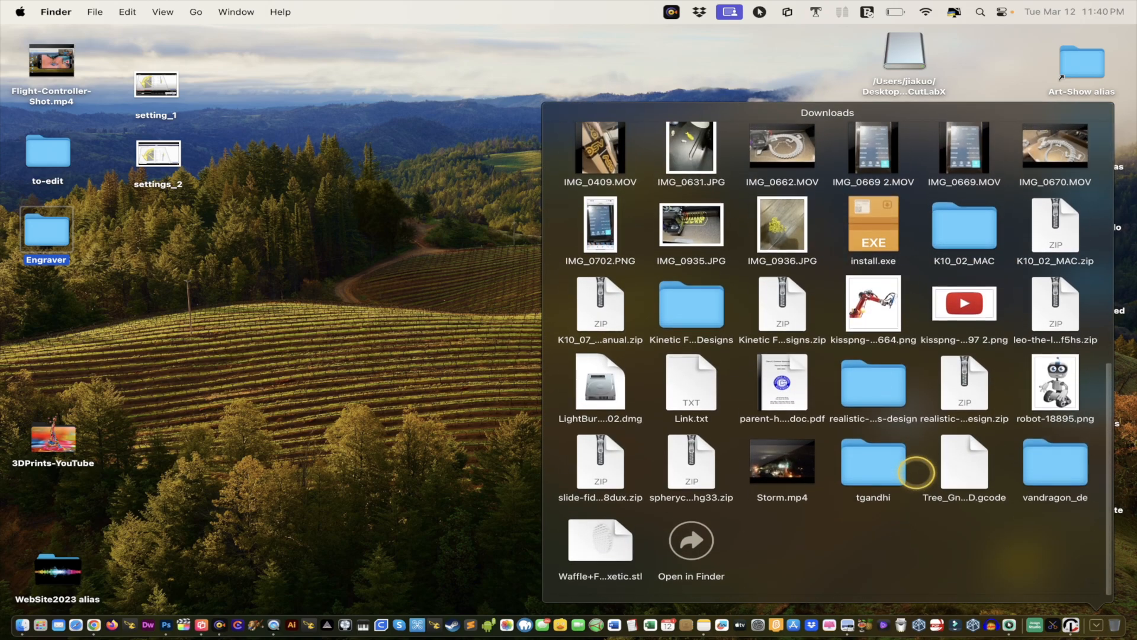
left_click_drag(948, 325, 590, 339)
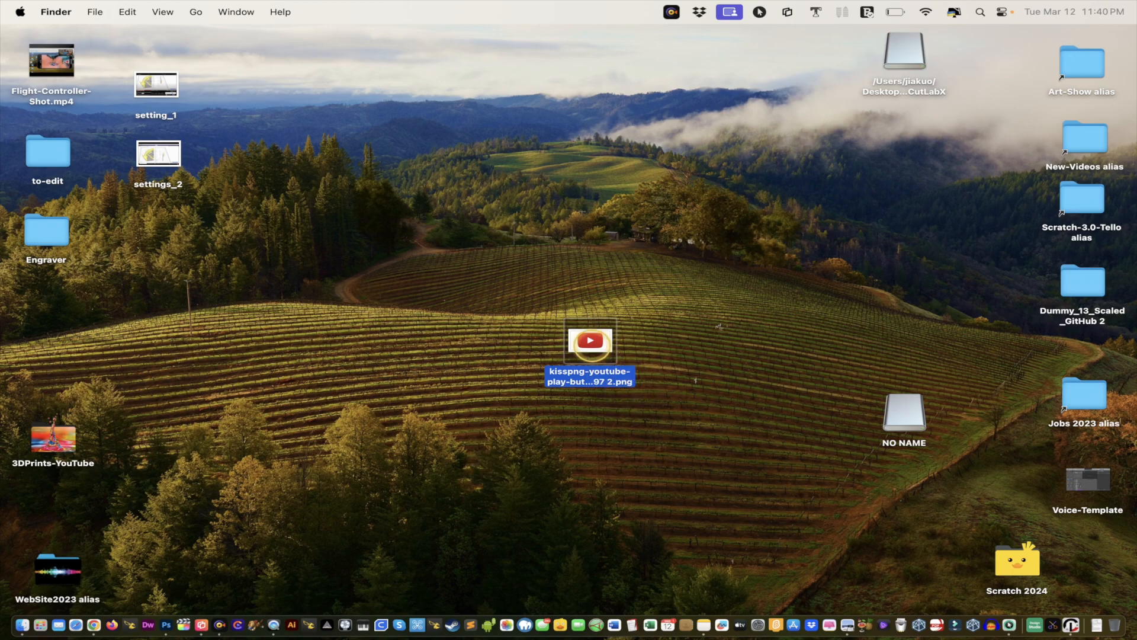
- View the YouTube play-button PNG at full size, close it, and reposition the file near the middle of the desktop
double_click(590, 341)
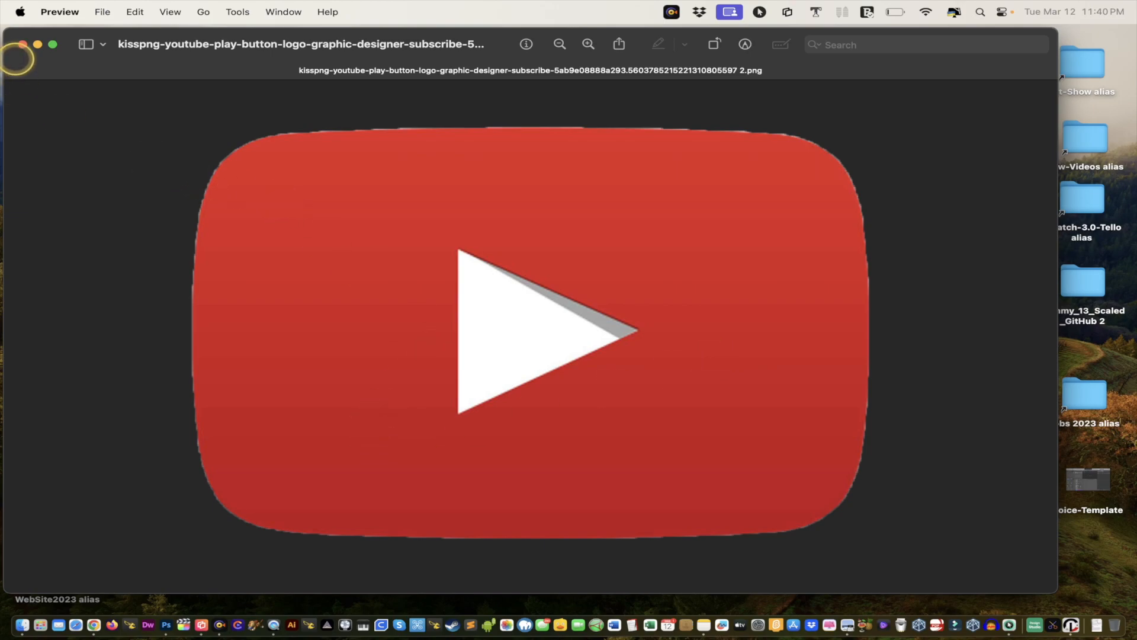
left_click(23, 44)
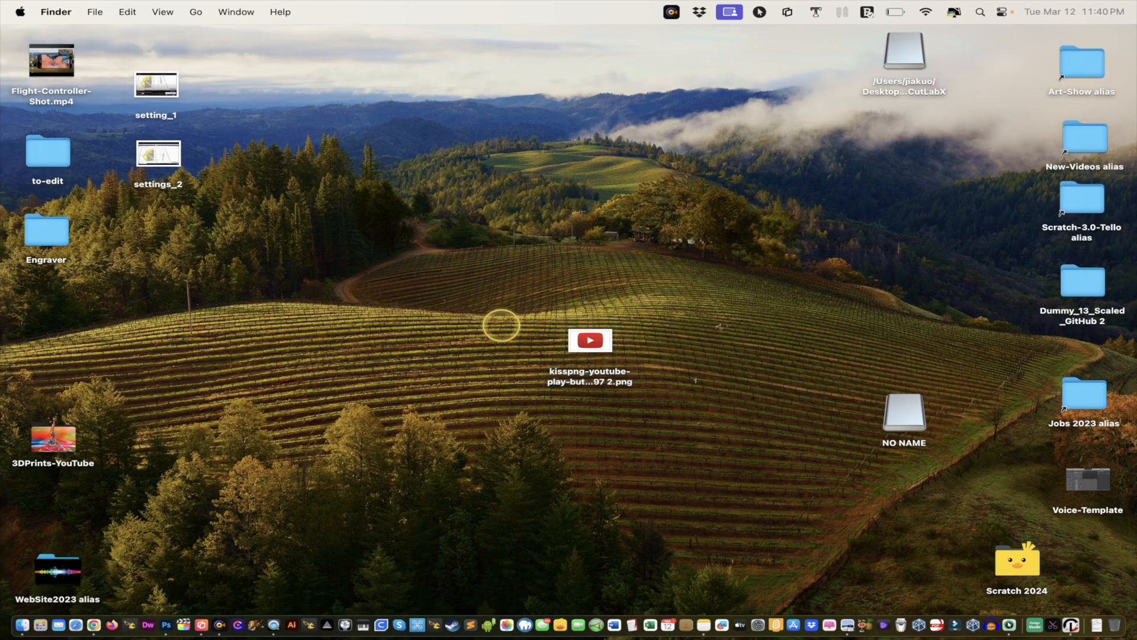
left_click_drag(591, 341, 437, 328)
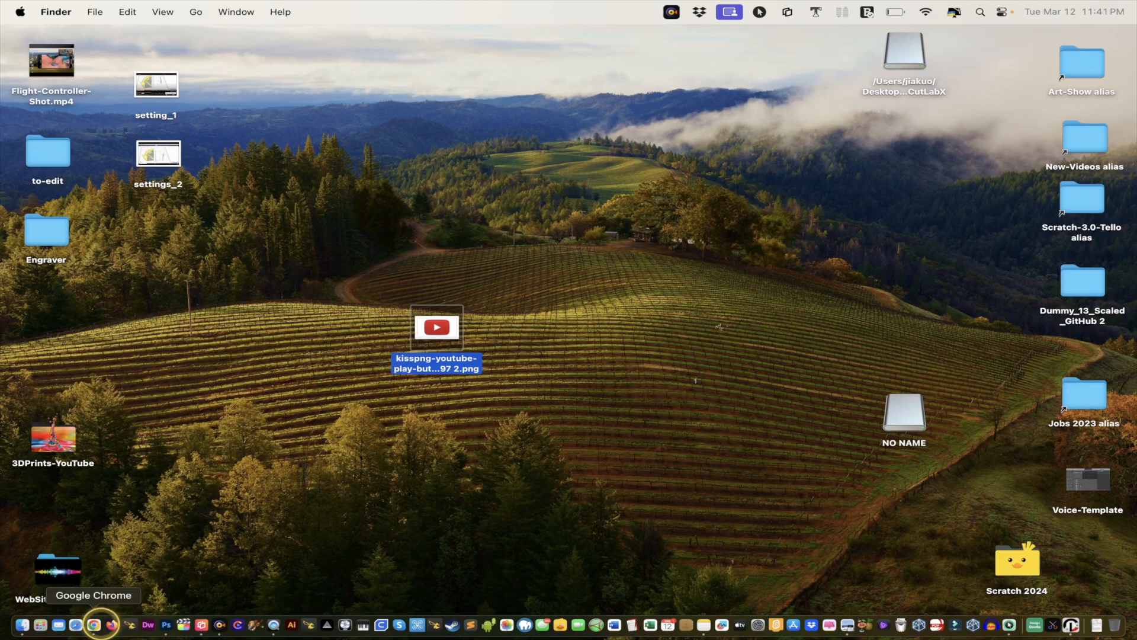
- Switch back to CutLabX and take its window out of full screen so the desktop is accessible
left_click(93, 624)
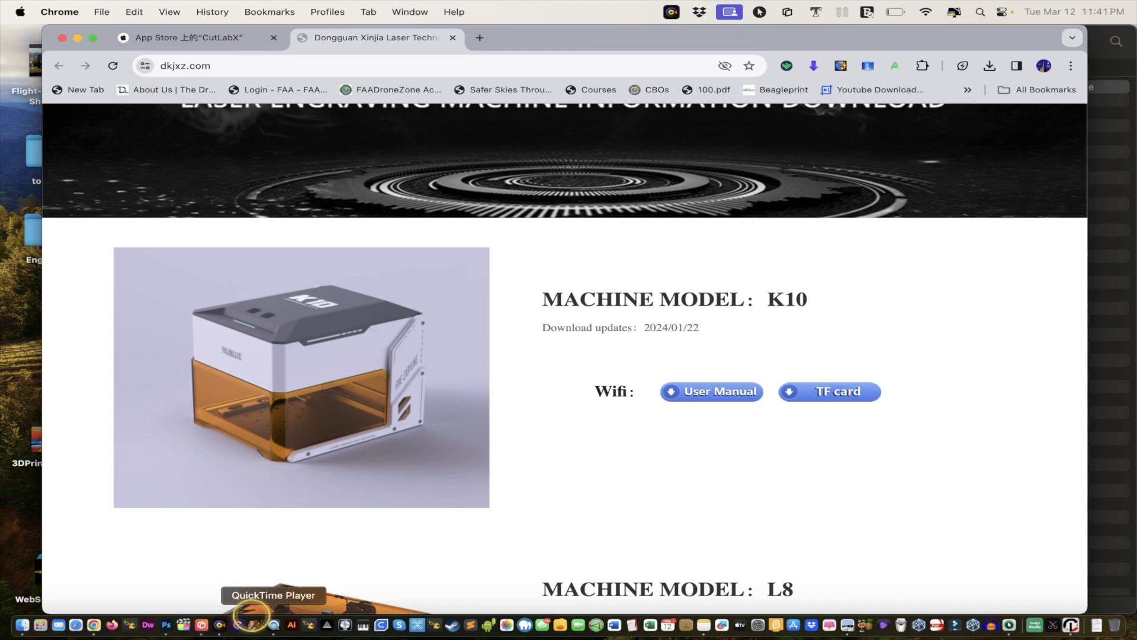
left_click(1071, 624)
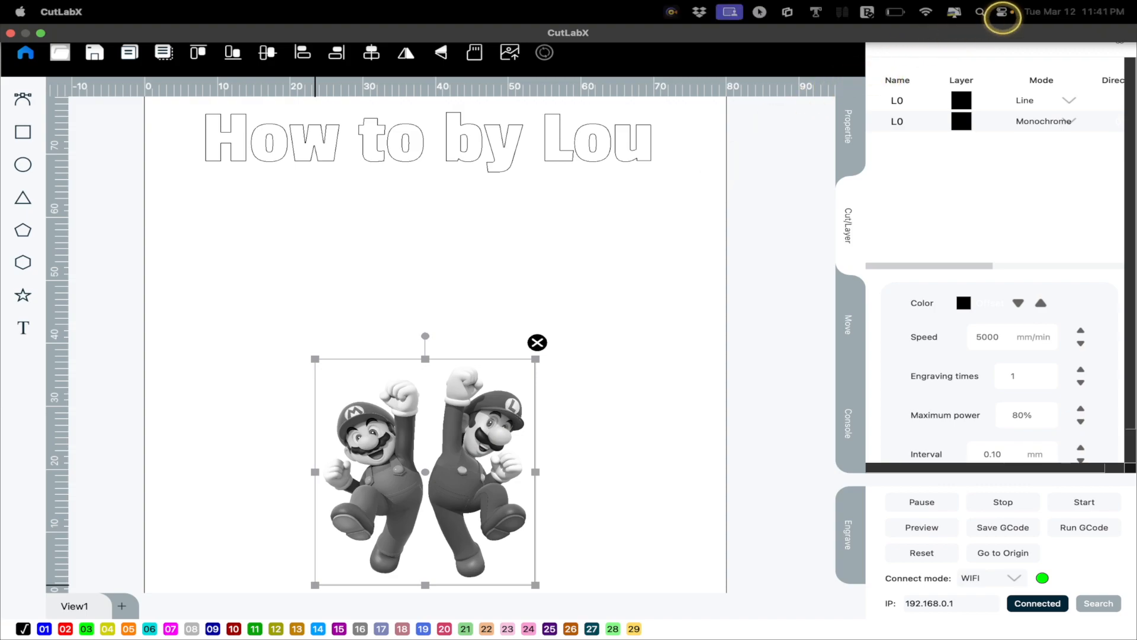
mouse_move(1136, 1)
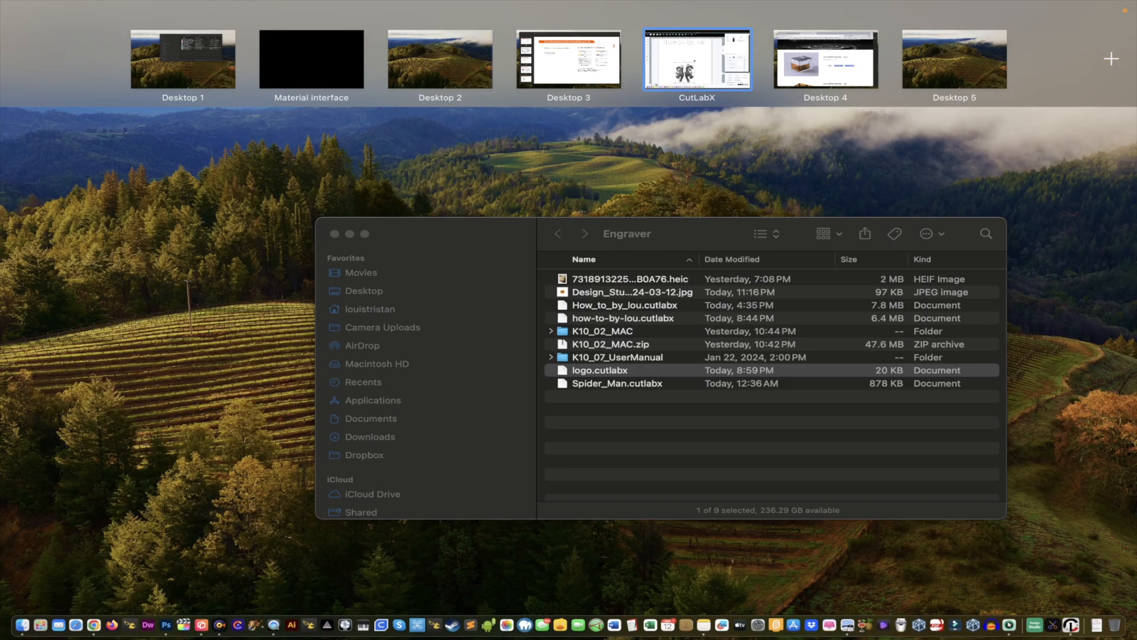
left_click(697, 59)
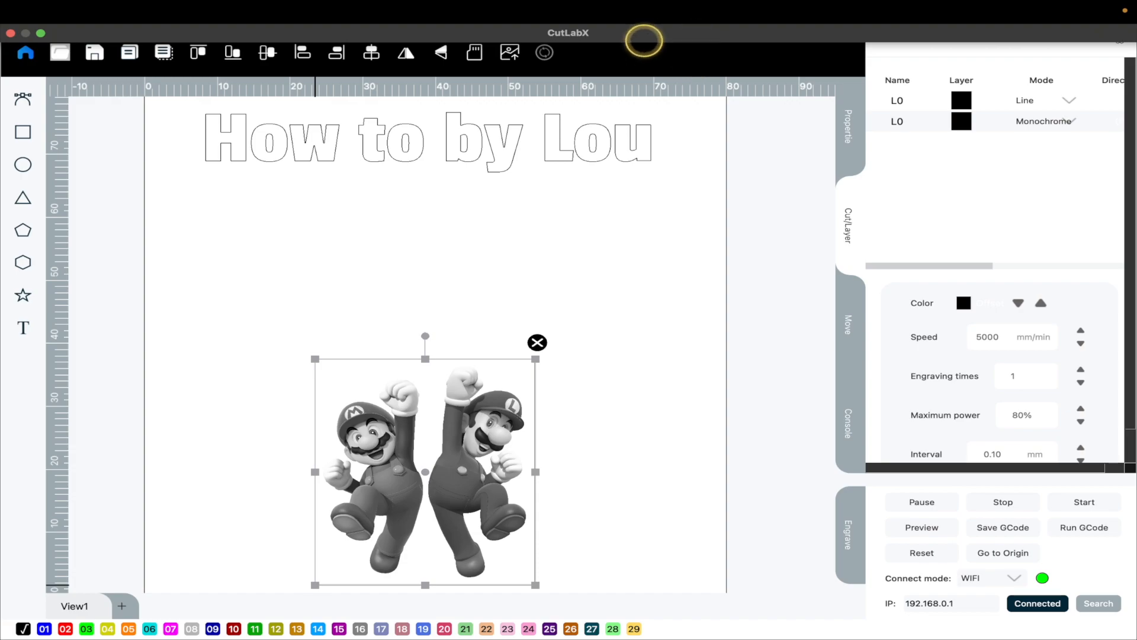
left_click(41, 33)
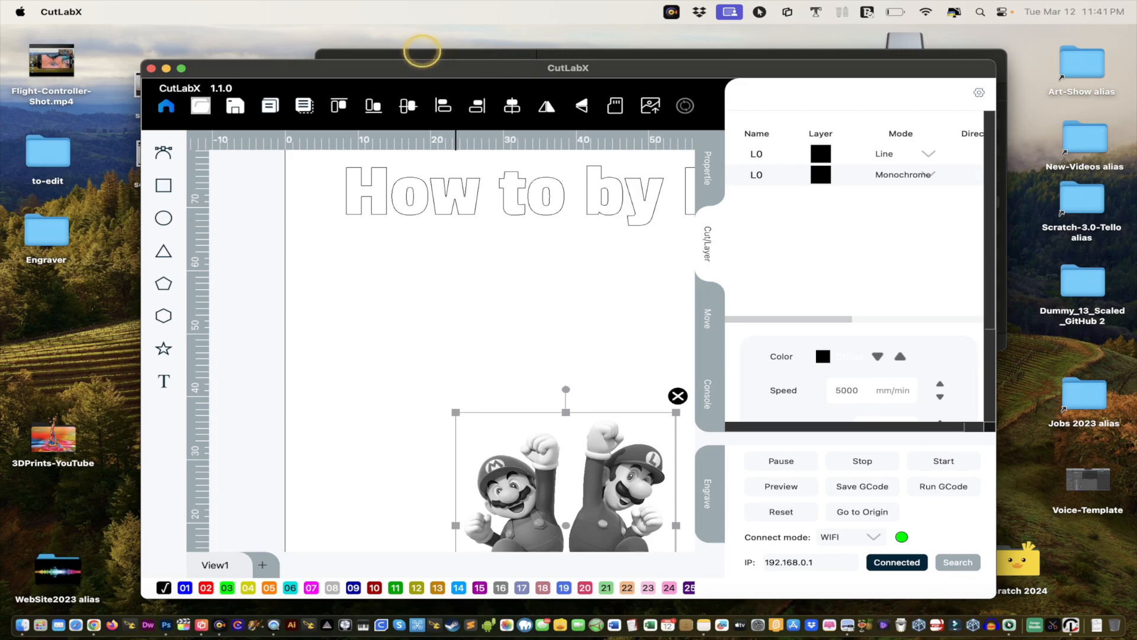
- Move the CutLabX window aside, import the YouTube play-button PNG from the desktop onto the canvas, and bring the window back
left_click(422, 56)
left_click(334, 65)
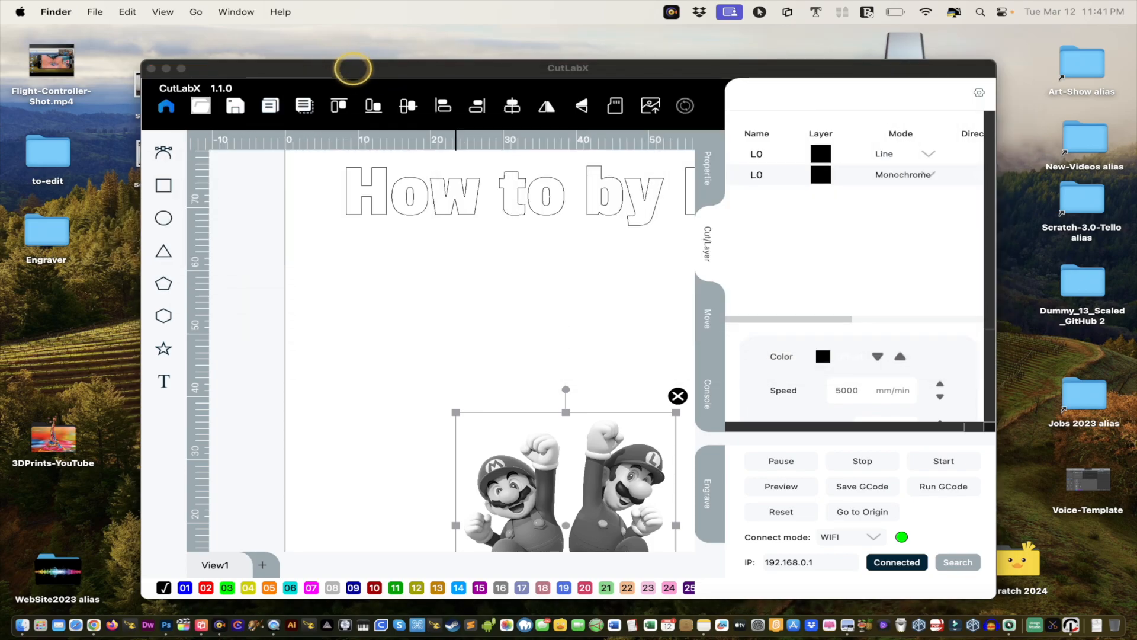
left_click_drag(335, 66, 721, 39)
left_click_drag(444, 327, 863, 292)
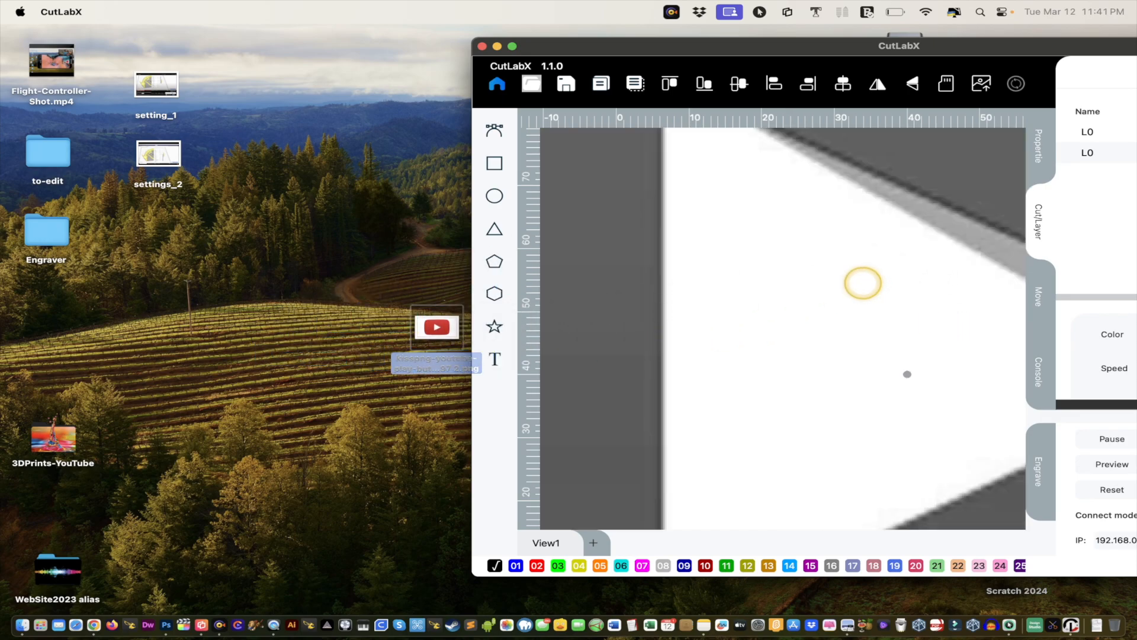
left_click_drag(812, 43, 421, 36)
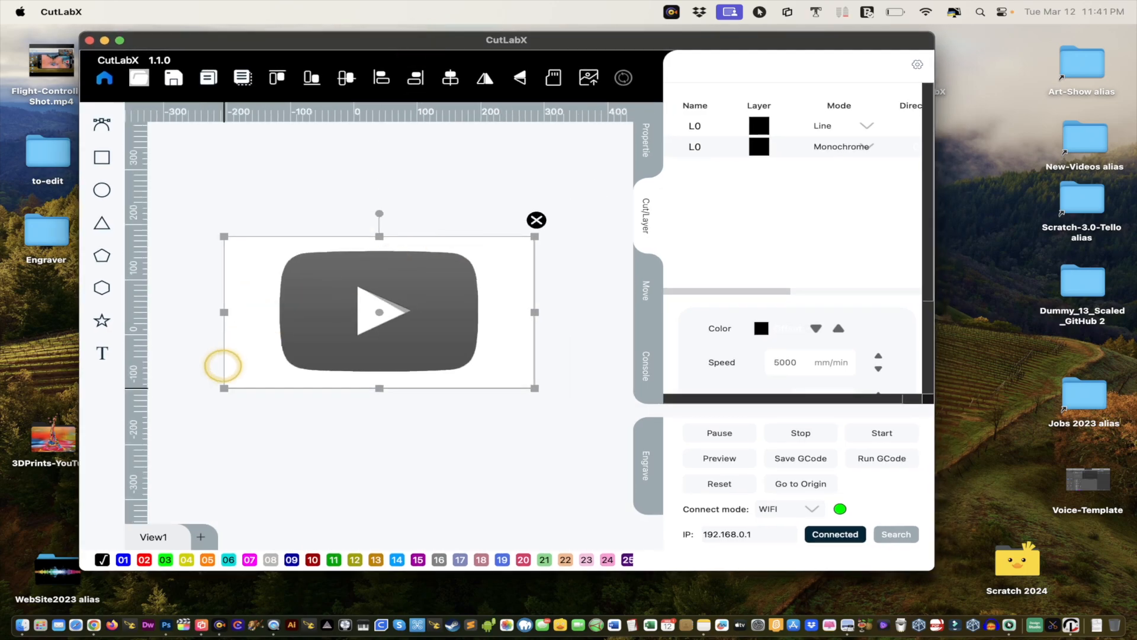
- Scale the YouTube play-button image down to about 47 mm wide so it fits inside the work area
left_click_drag(224, 388, 379, 309)
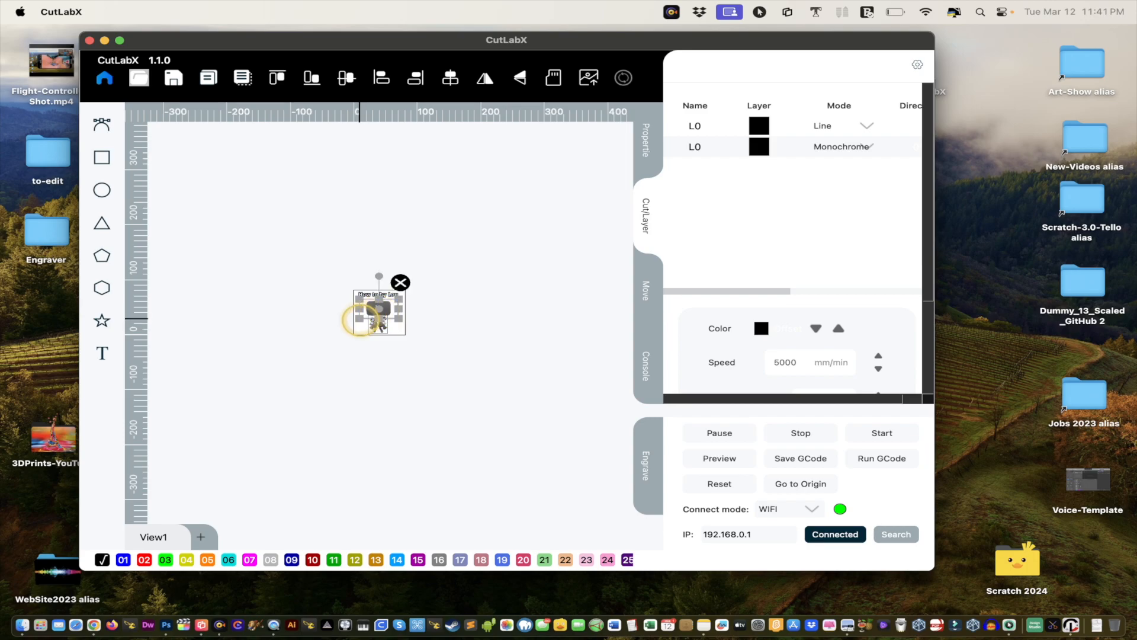
left_click(365, 321)
left_click(381, 310)
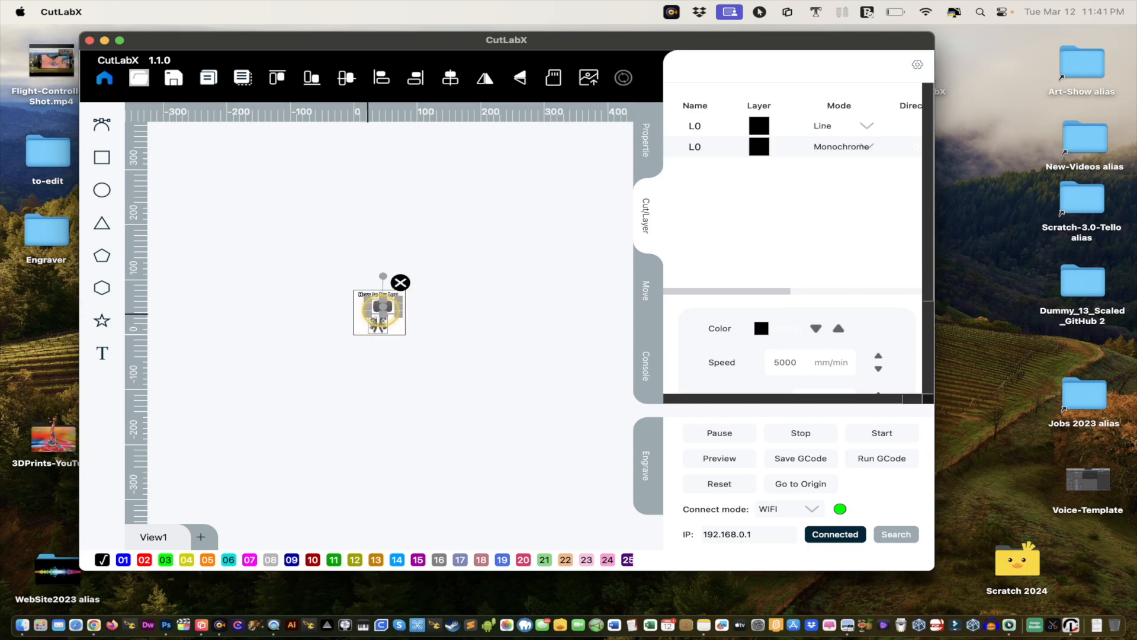
left_click(388, 306)
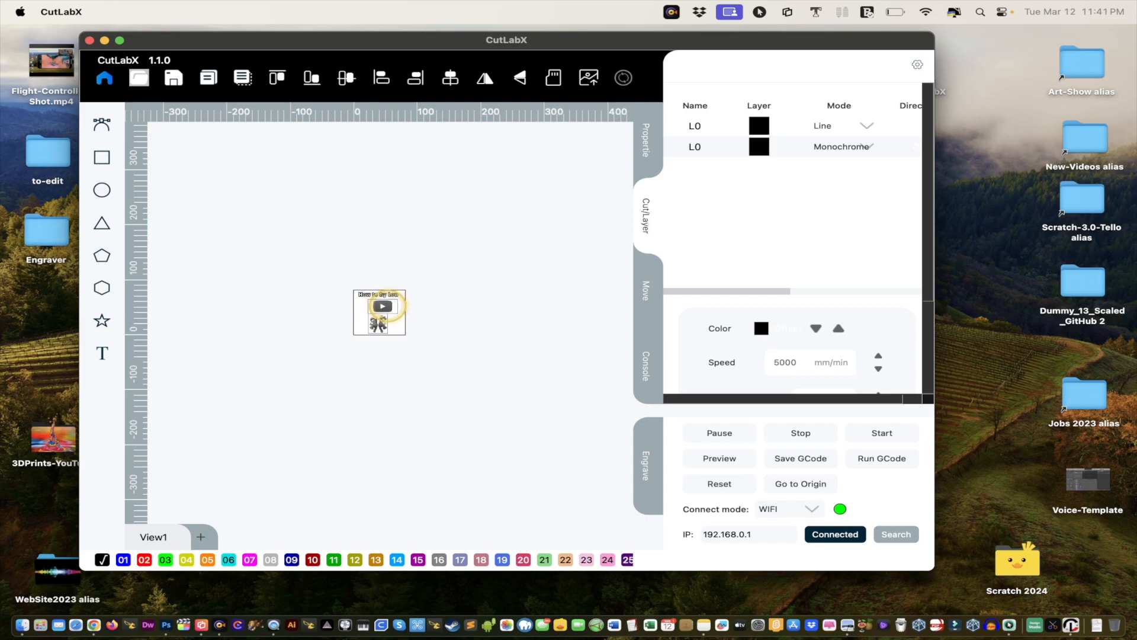
left_click(383, 305)
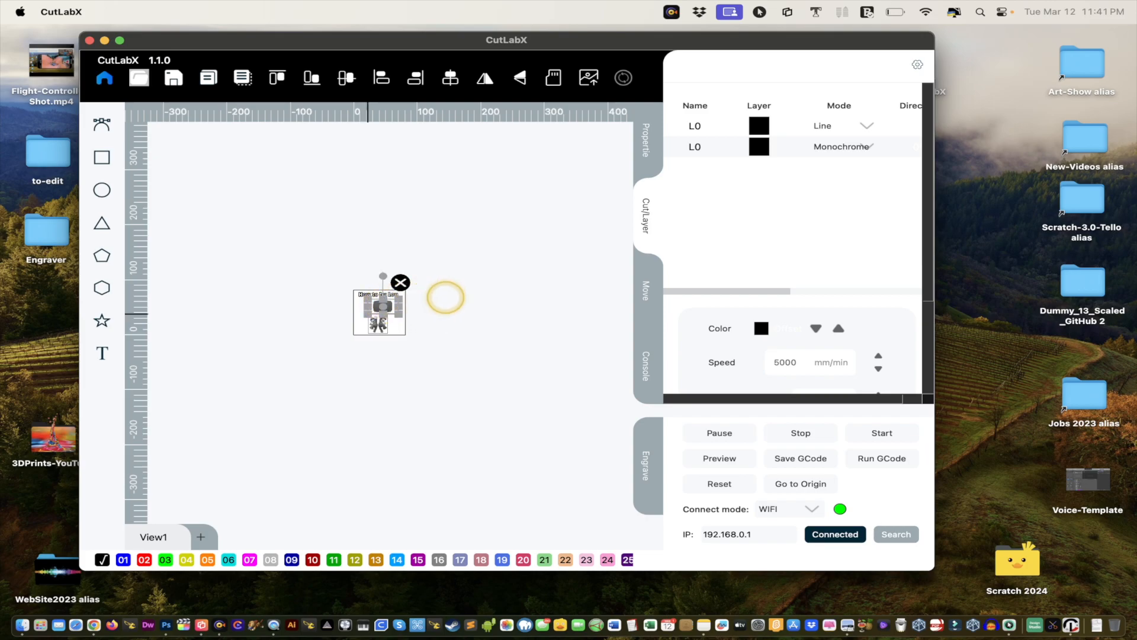
- Shrink the YouTube play-button image to about 41 mm wide and center it between the text and the Mario and Luigi image
scroll(445, 298, "up", 10)
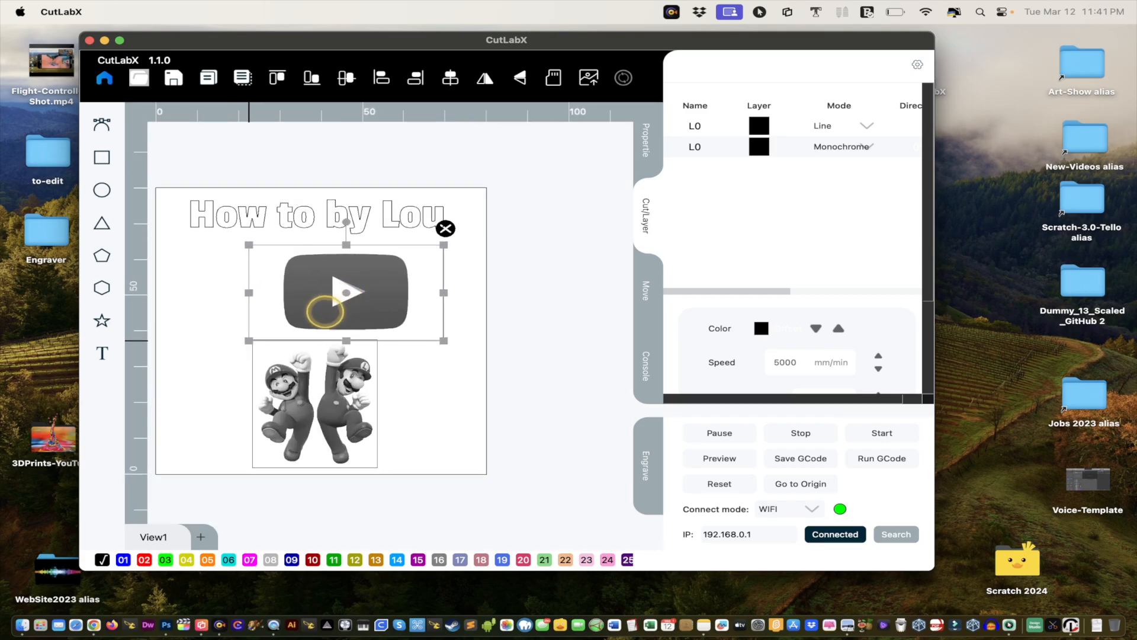
left_click_drag(247, 339, 273, 327)
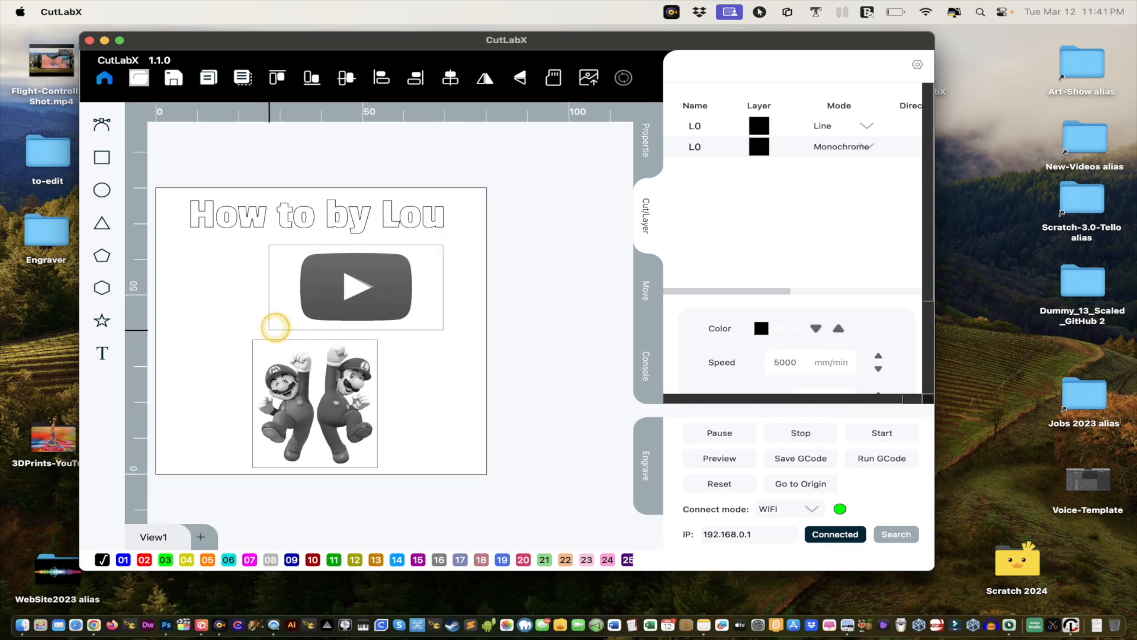
left_click_drag(355, 284, 308, 293)
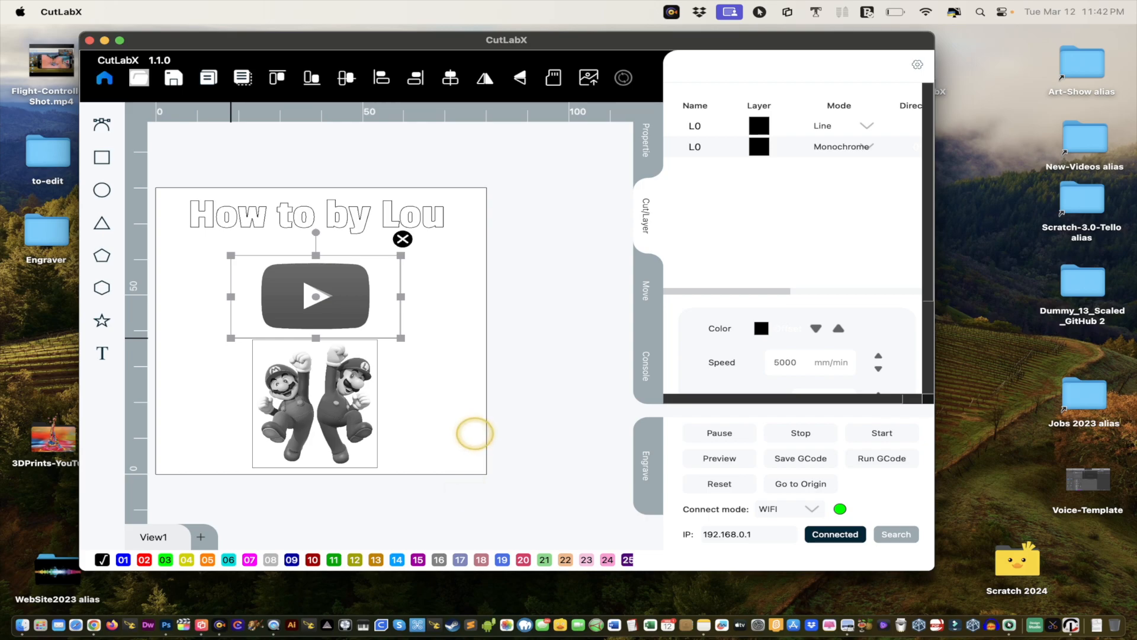
- Inspect the layout of the text, the YouTube play button and the Mario and Luigi image, and clear the selection
scroll(475, 433, "up", 1)
scroll(475, 433, "down", 5)
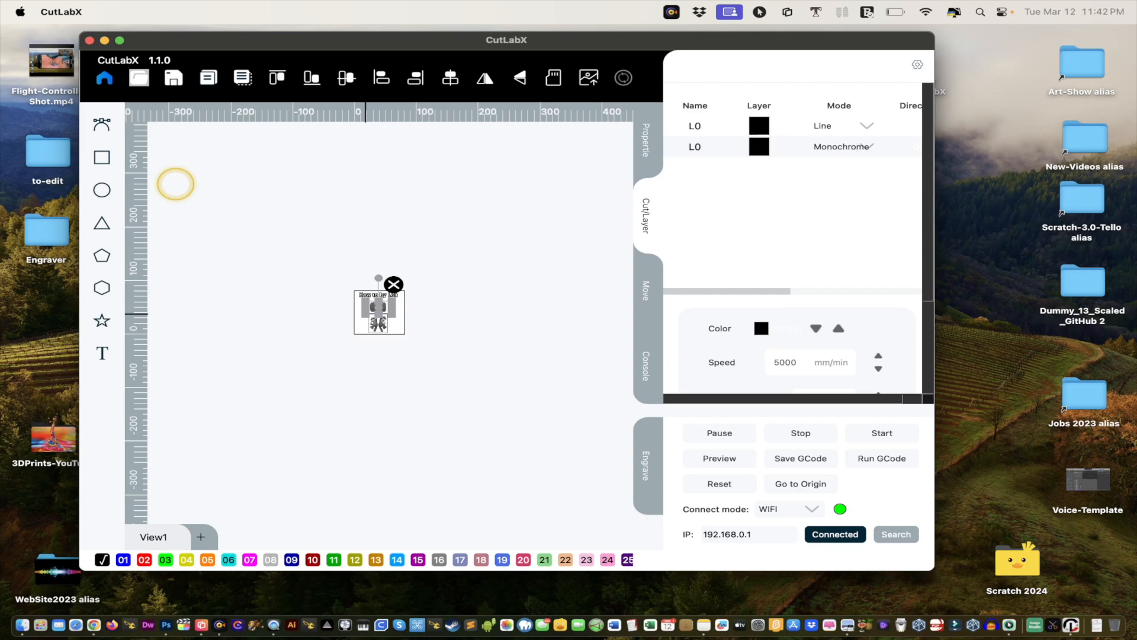
scroll(172, 185, "up", 5)
scroll(171, 187, "down", 10)
scroll(171, 187, "up", 5)
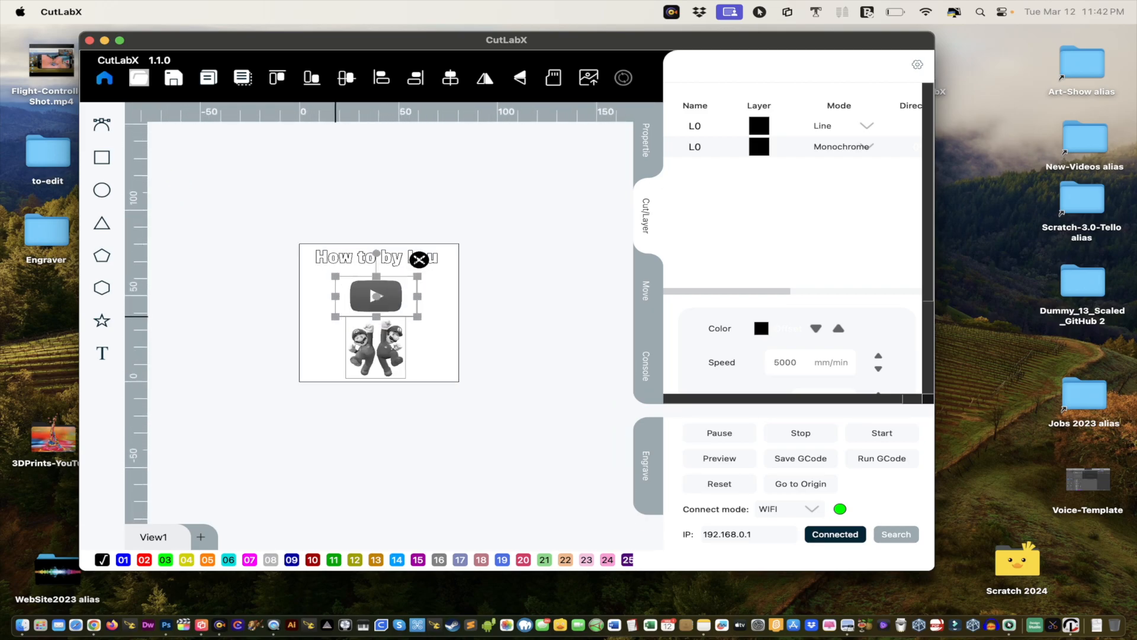
scroll(172, 185, "up", 5)
scroll(172, 185, "down", 5)
scroll(172, 185, "up", 5)
scroll(172, 186, "down", 5)
scroll(172, 185, "up", 3)
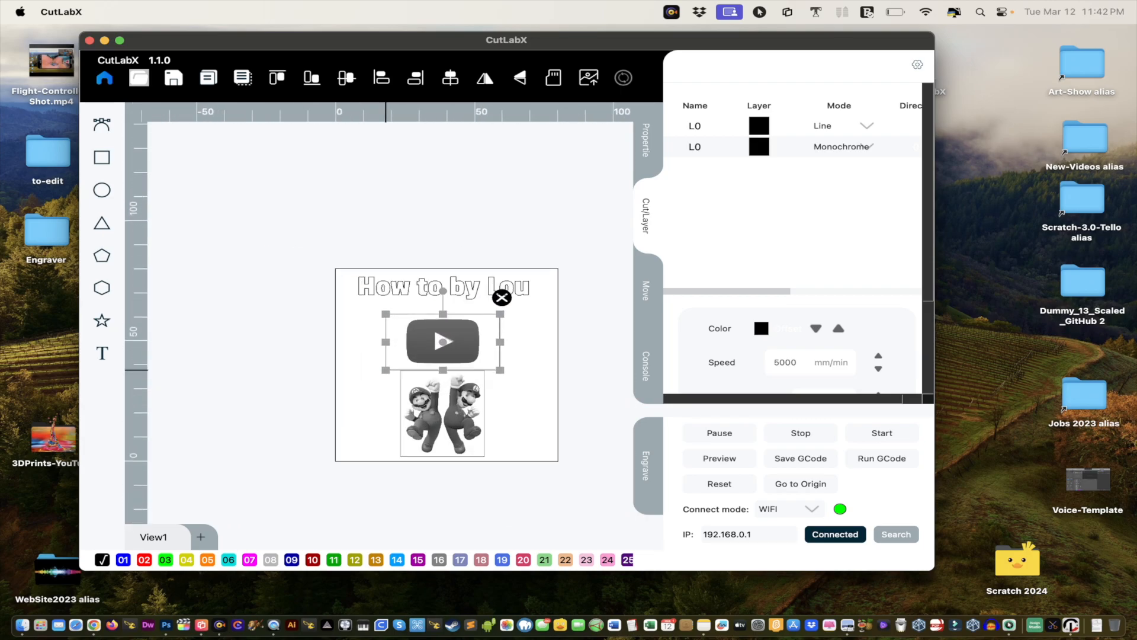
scroll(607, 355, "up", 5)
scroll(606, 353, "down", 6)
scroll(607, 353, "up", 4)
scroll(607, 354, "down", 2)
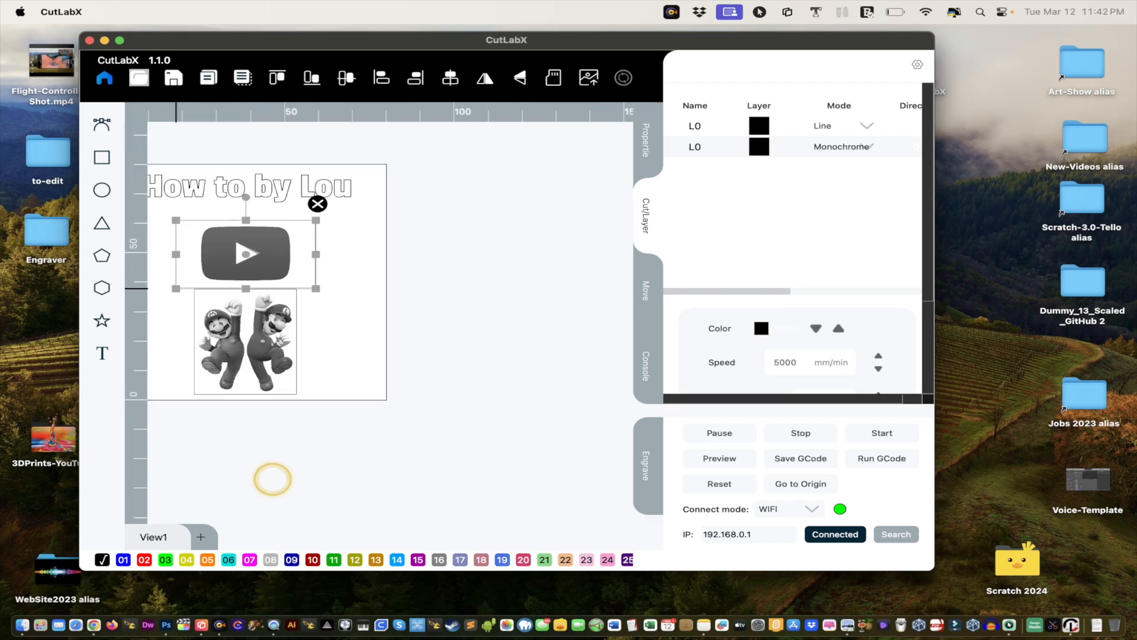
left_click(249, 468)
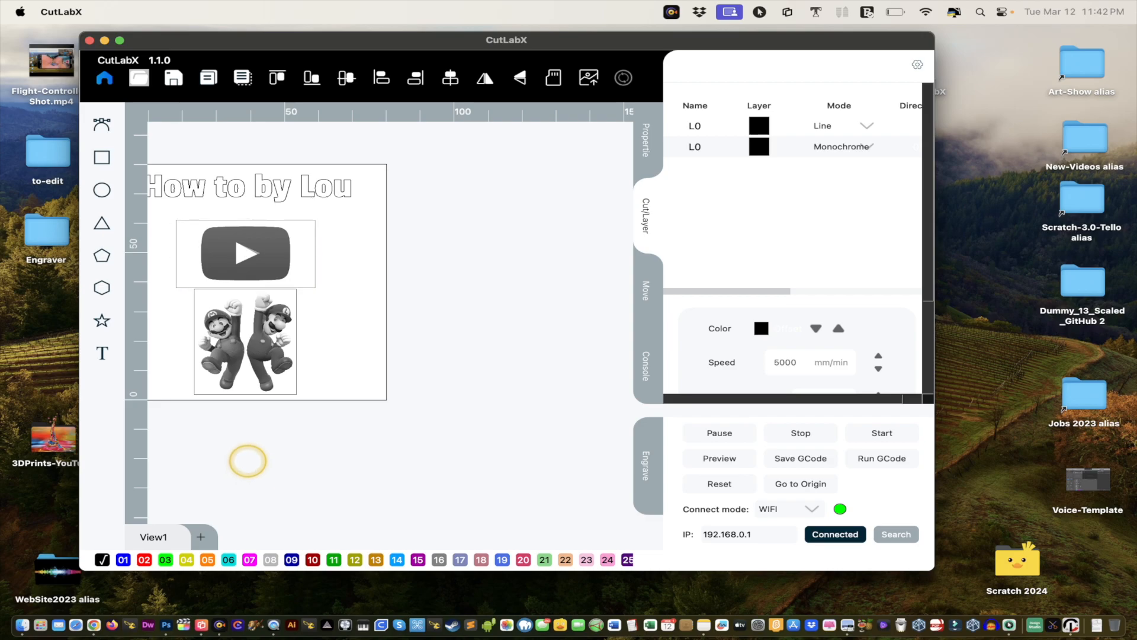
- Select the YouTube play-button image together with the Mario and Luigi image
scroll(247, 461, "down", 5)
scroll(248, 460, "up", 8)
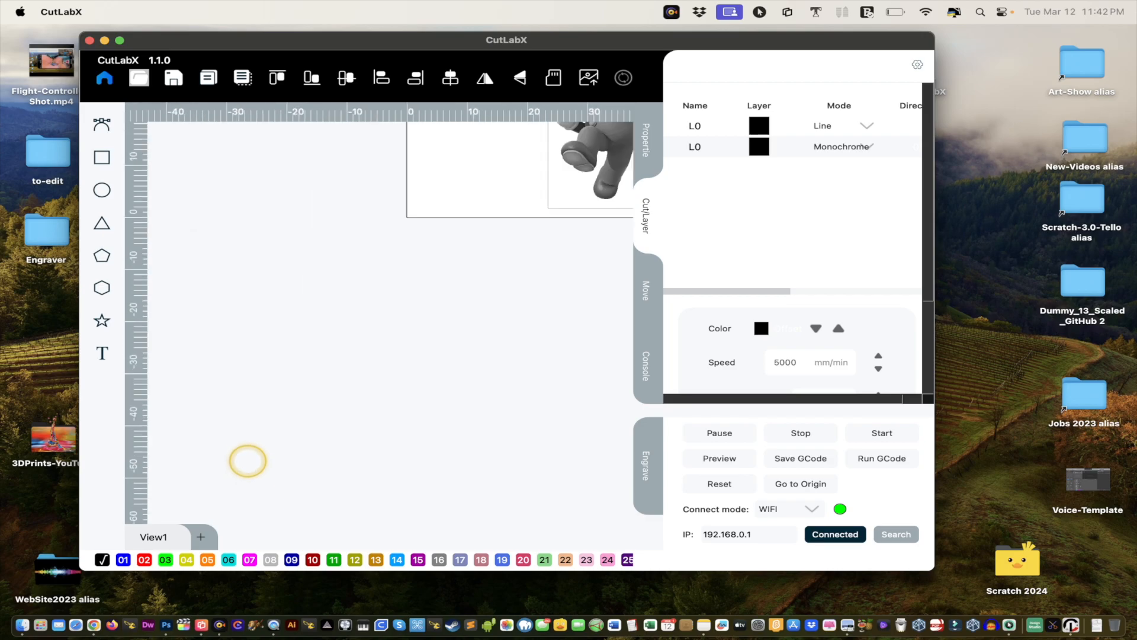
scroll(248, 460, "down", 8)
scroll(379, 312, "up", 8)
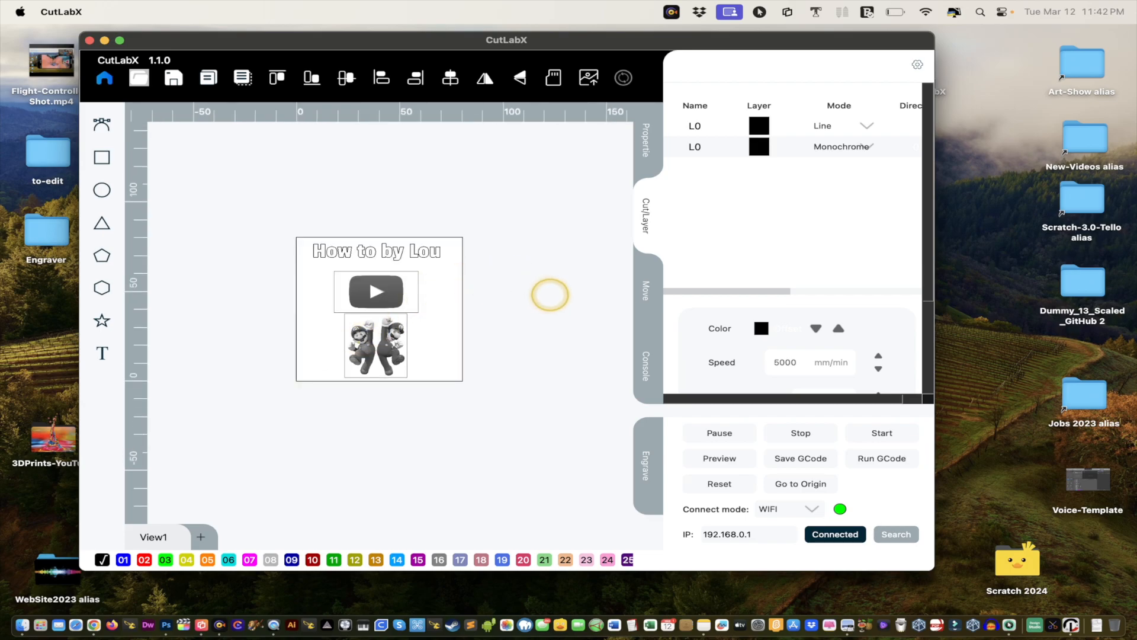
left_click(400, 291)
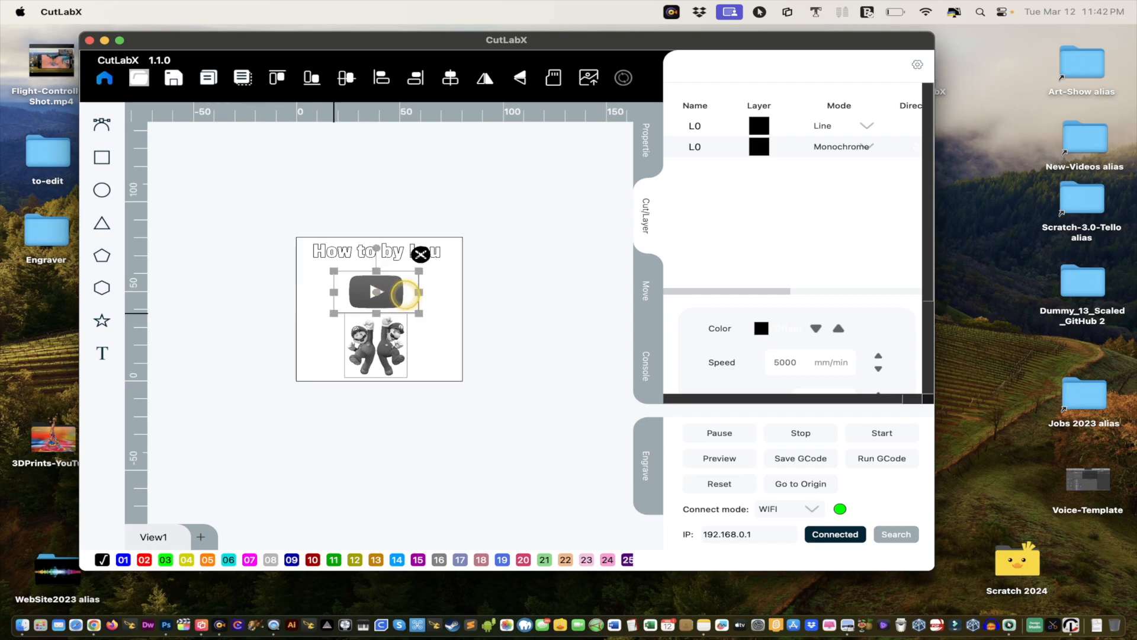
left_click(365, 335)
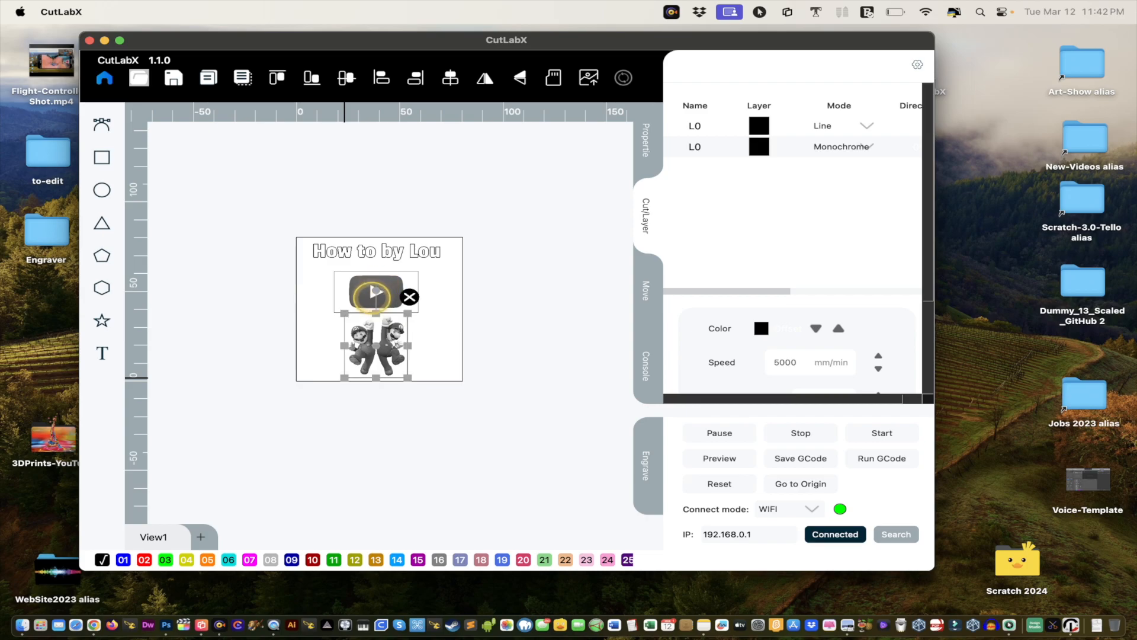
left_click(379, 293)
left_click(378, 314)
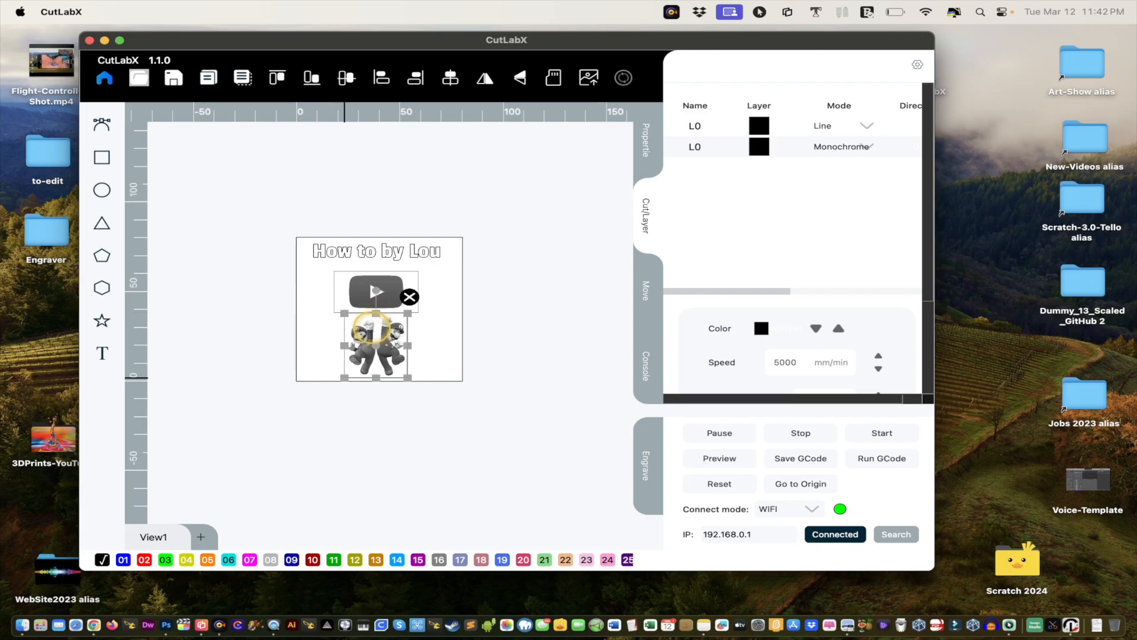
left_click(376, 290)
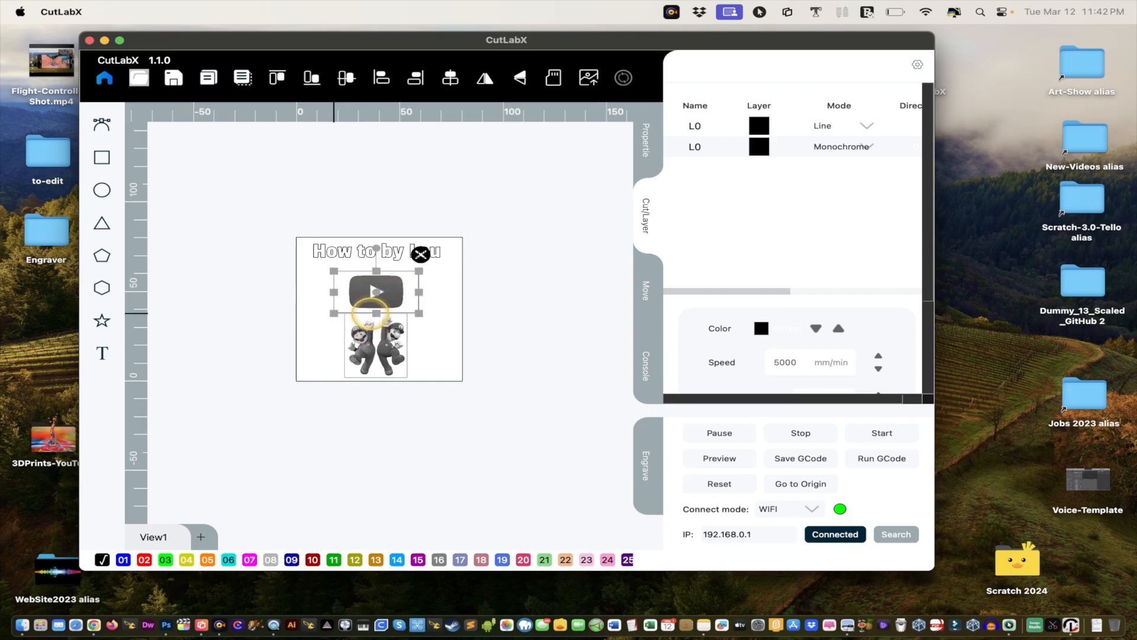
left_click(360, 321)
left_click(359, 293)
left_click(360, 326, "shift")
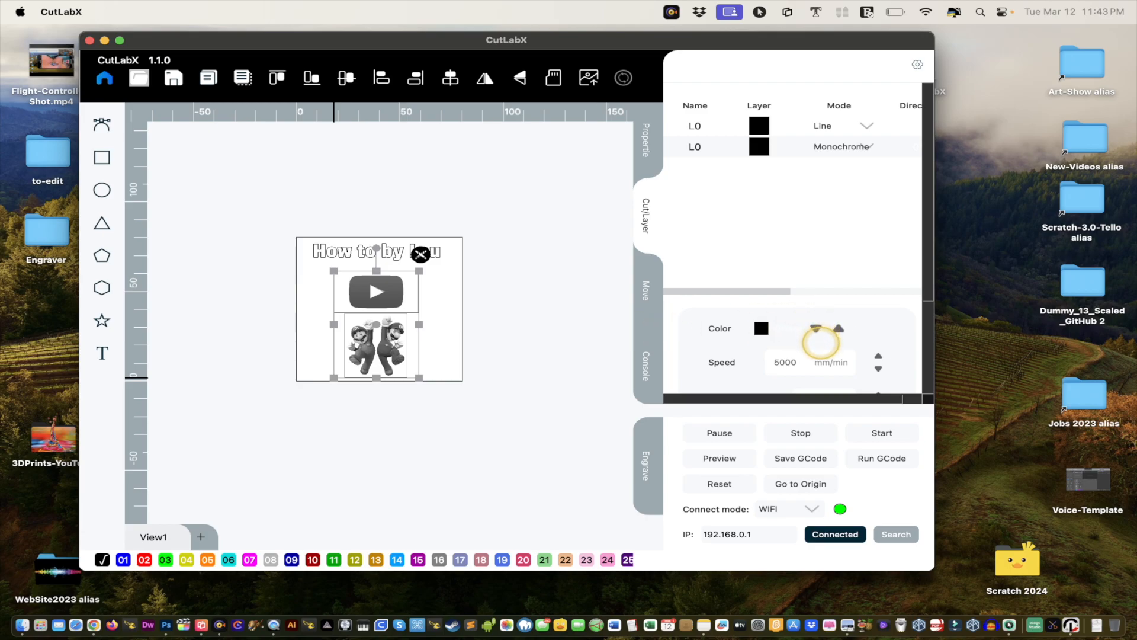
- Set the selected images' engraving interval to 0.05 mm and maximum power to 100%, and clear the selection
scroll(816, 329, "down", 3)
double_click(820, 336)
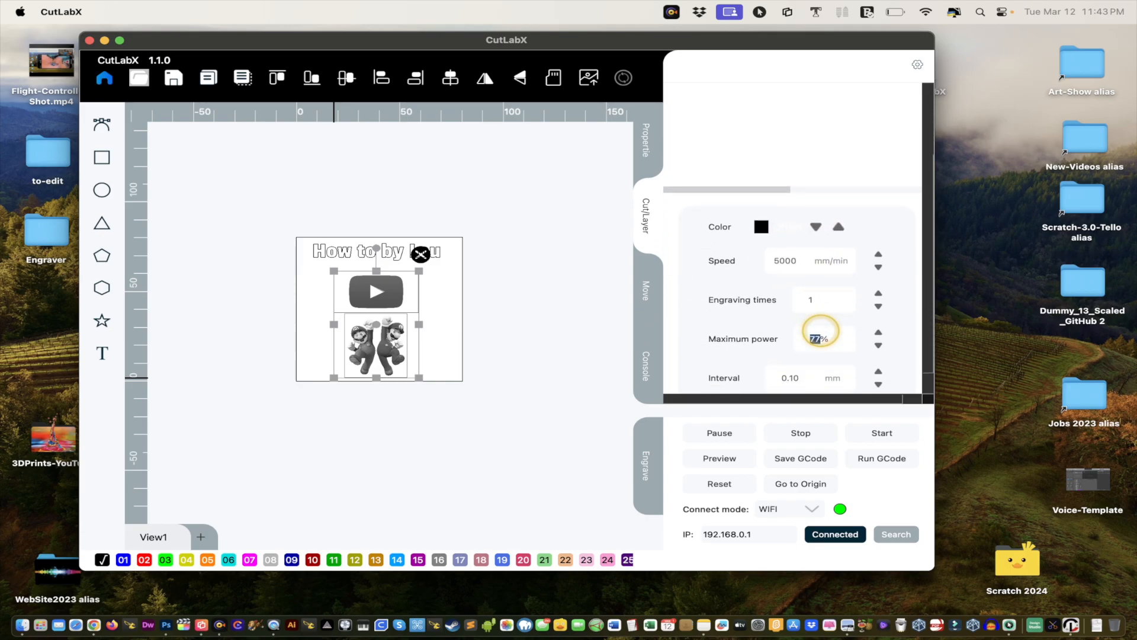
double_click(792, 378)
left_click(797, 378)
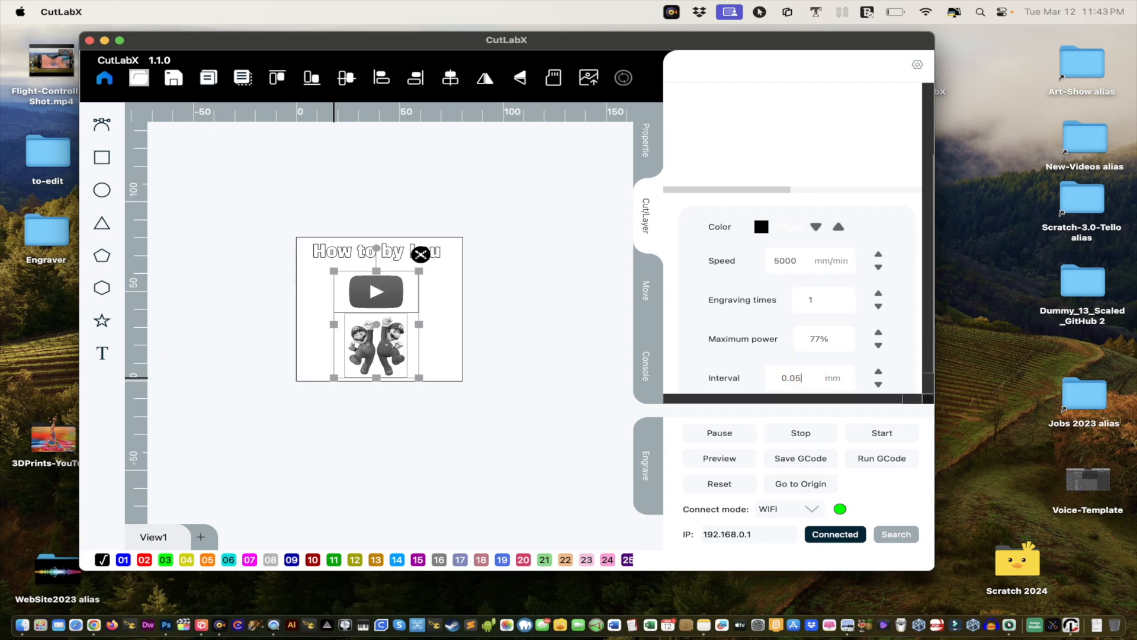
left_click_drag(829, 338, 797, 335)
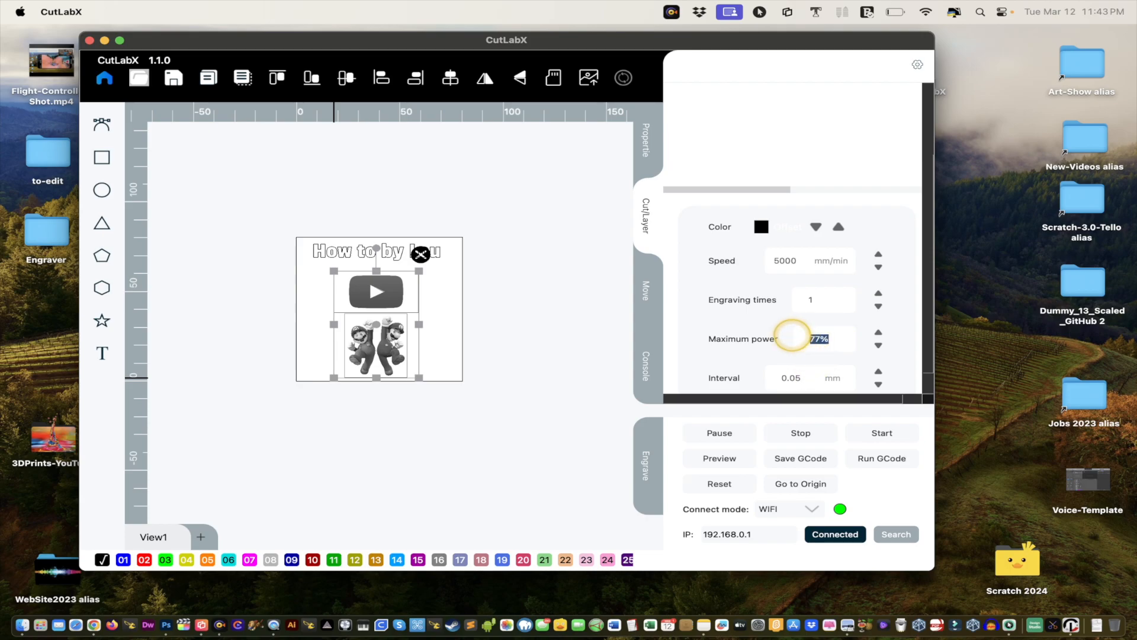
type("100")
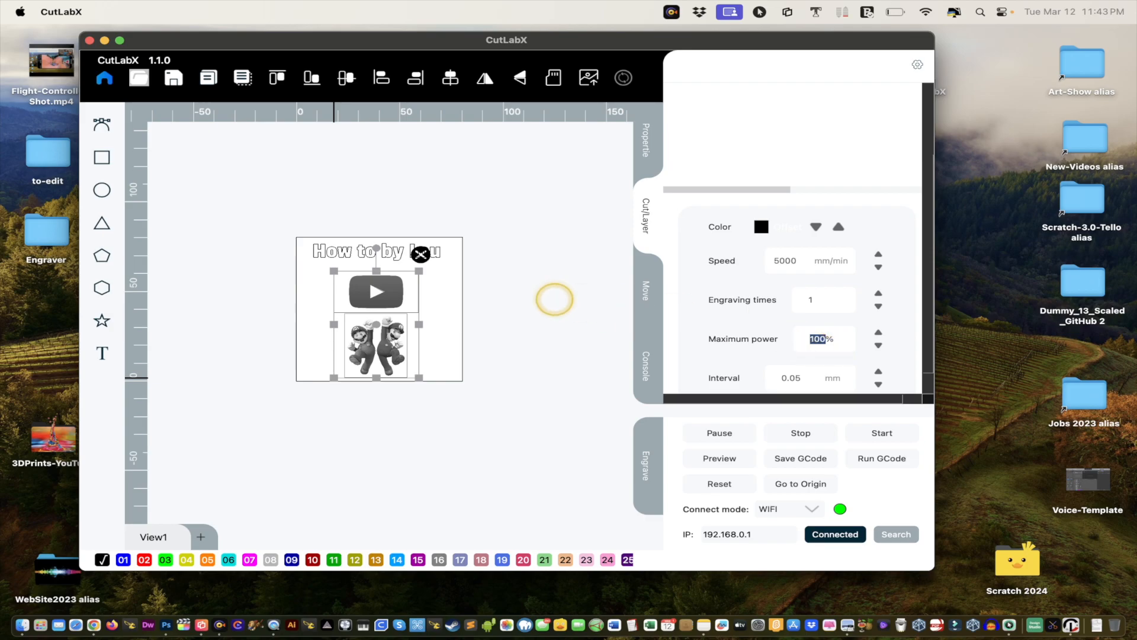
left_click(442, 321)
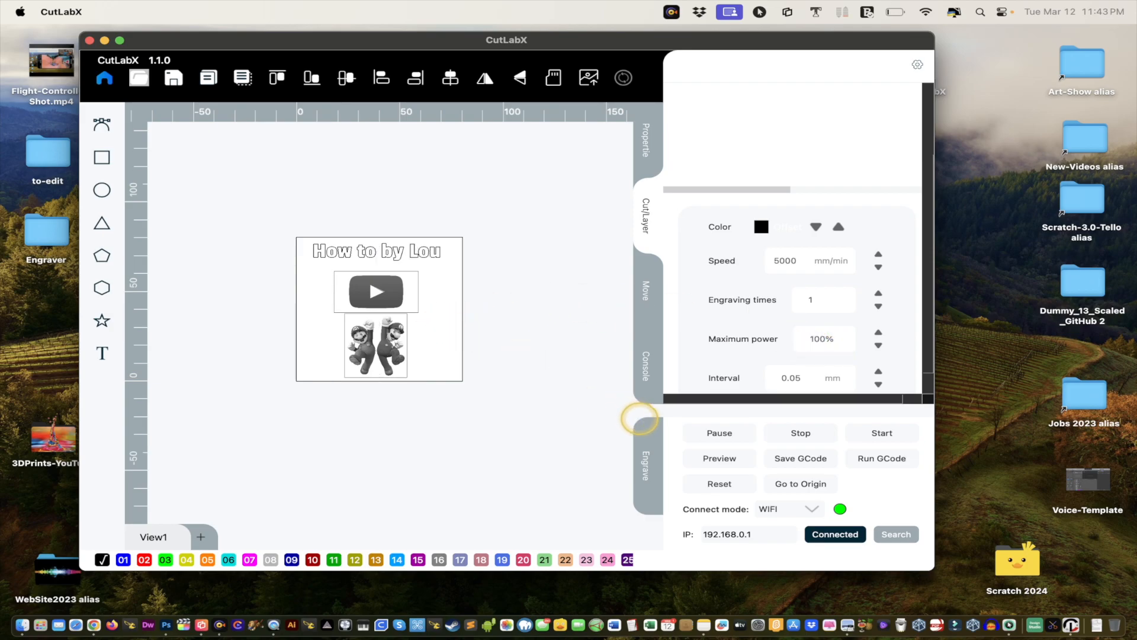
- Check which Wi-Fi network the Mac is connected to, and dismiss the network list
left_click(882, 457)
left_click(925, 11)
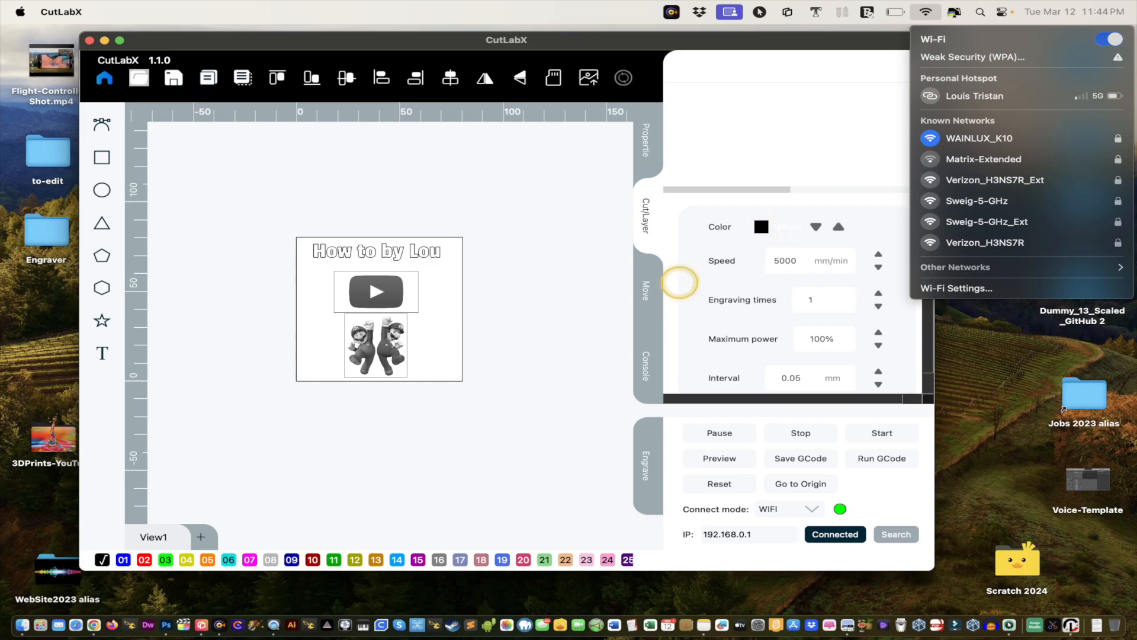
left_click(554, 378)
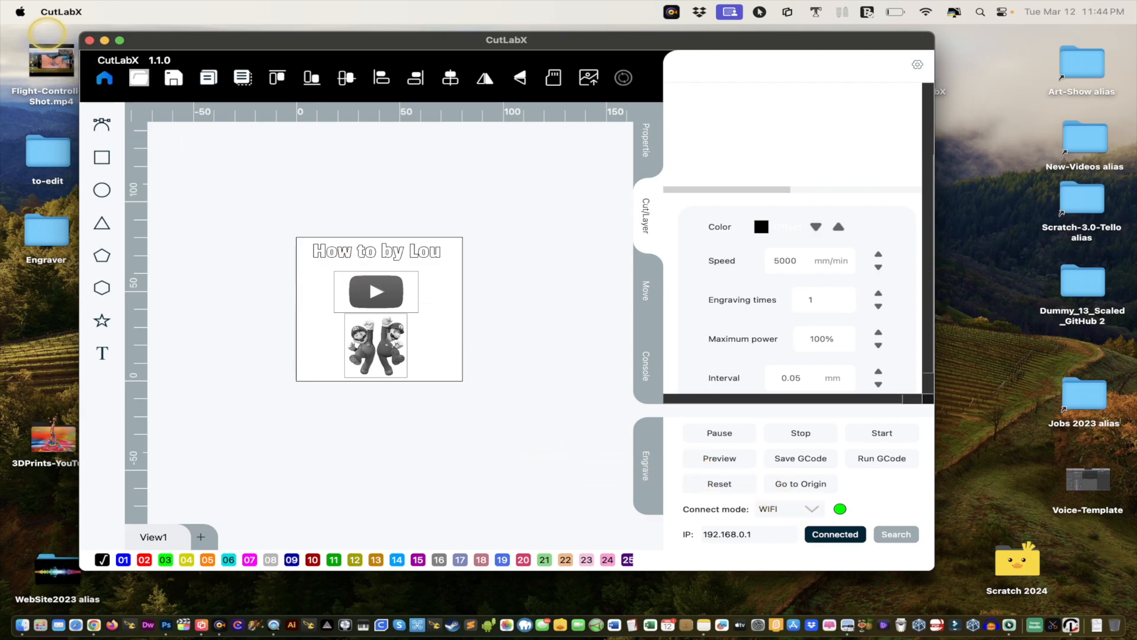
- View the Mac's model, chip and macOS version information, and close it
left_click(21, 12)
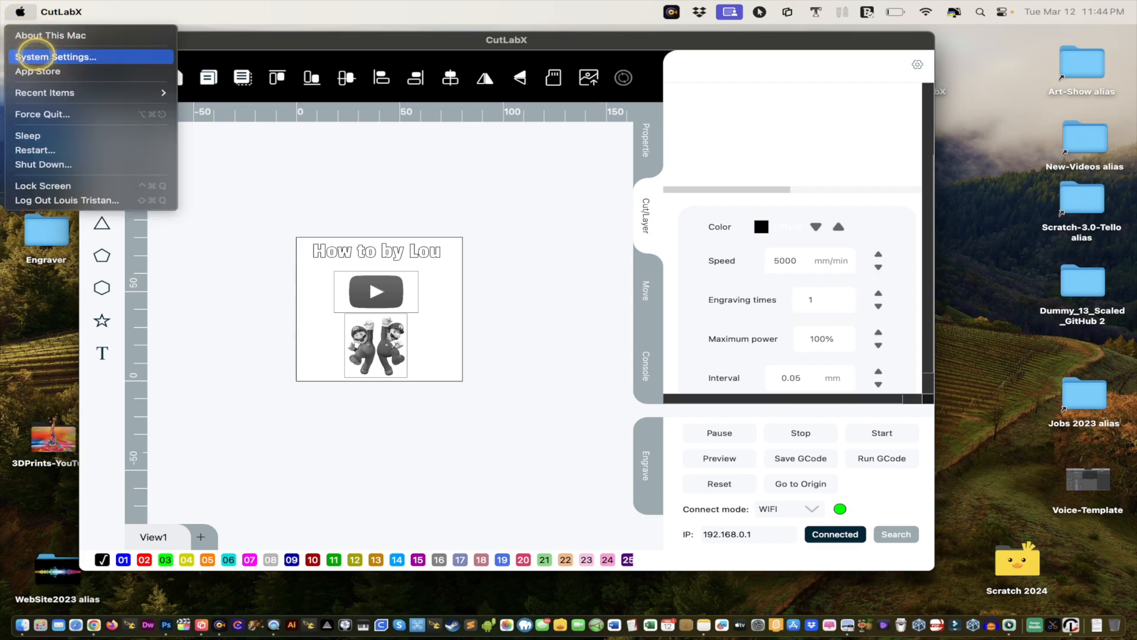
left_click(35, 34)
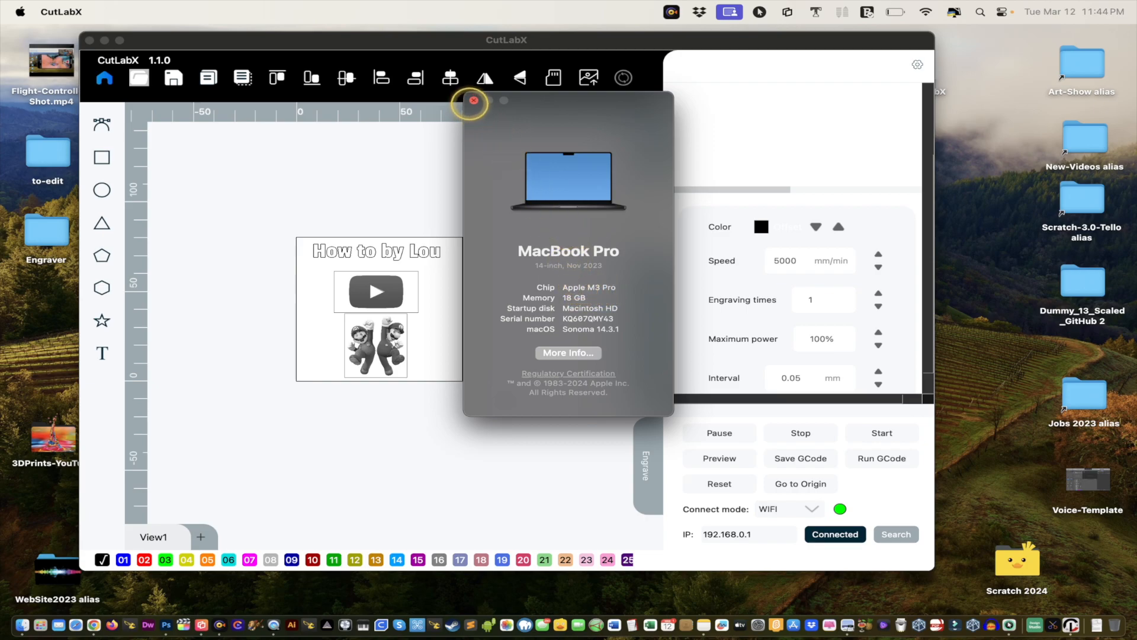
left_click(474, 101)
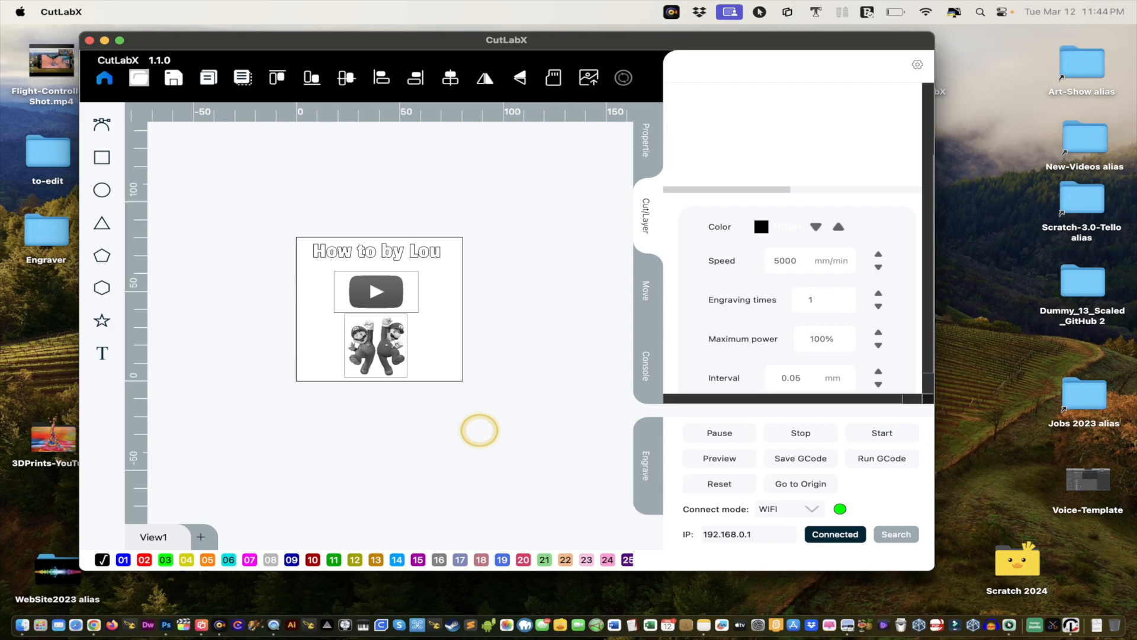
- Look through the CH341SER_MAC(v1.8) driver files inside K10_02_MAC in the desktop's Engraver folder, go back to K10_02_MAC and close the window
double_click(46, 229)
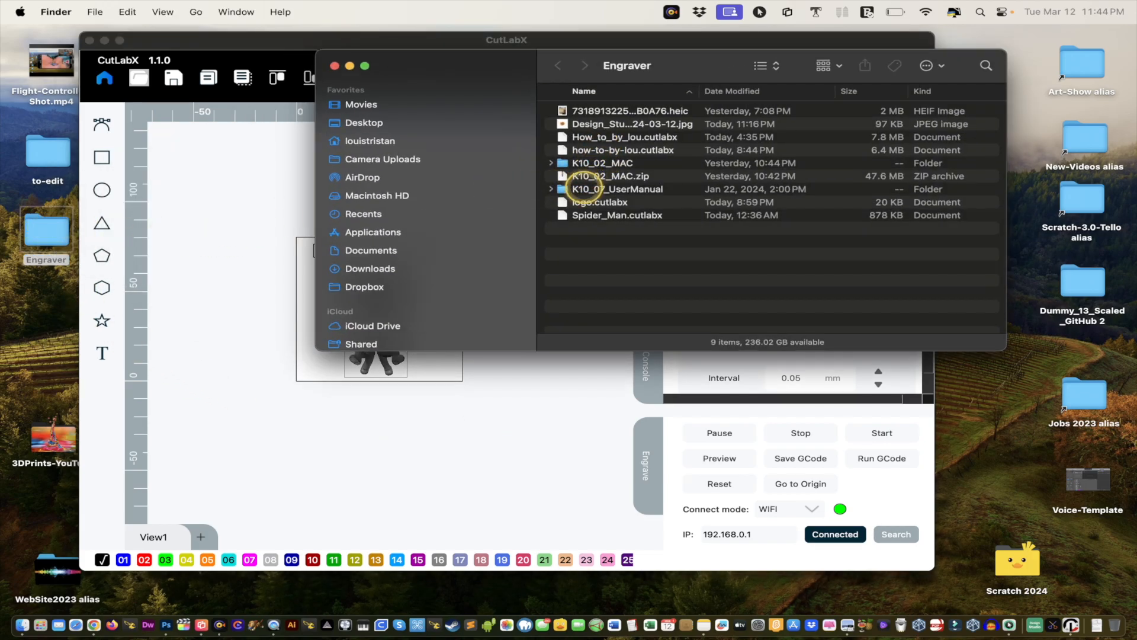
double_click(564, 162)
double_click(578, 112)
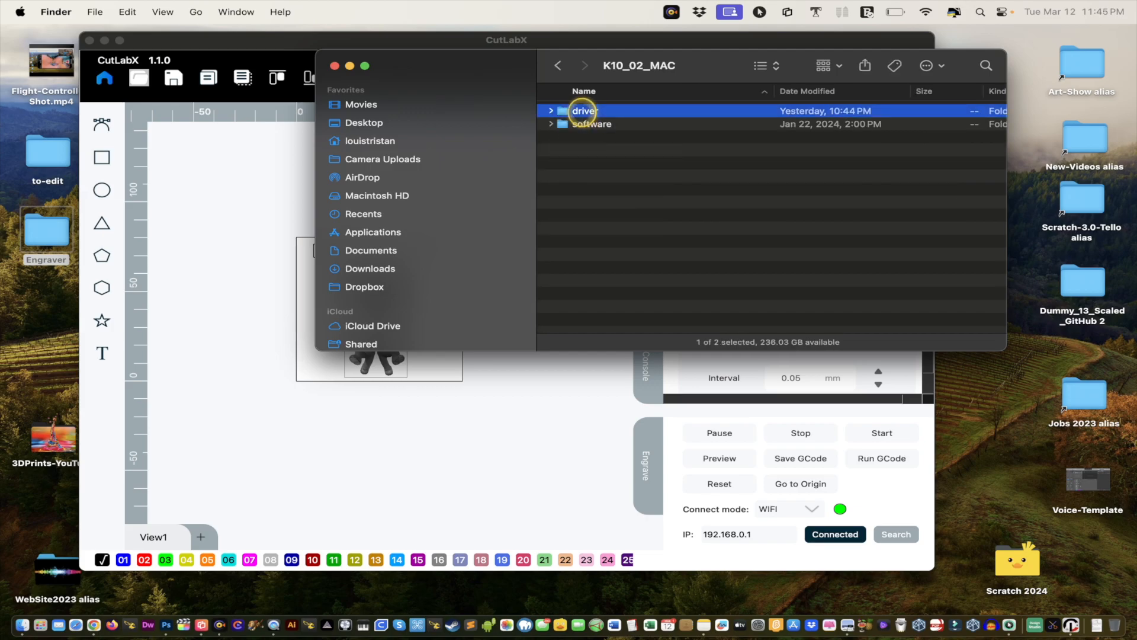
double_click(577, 111)
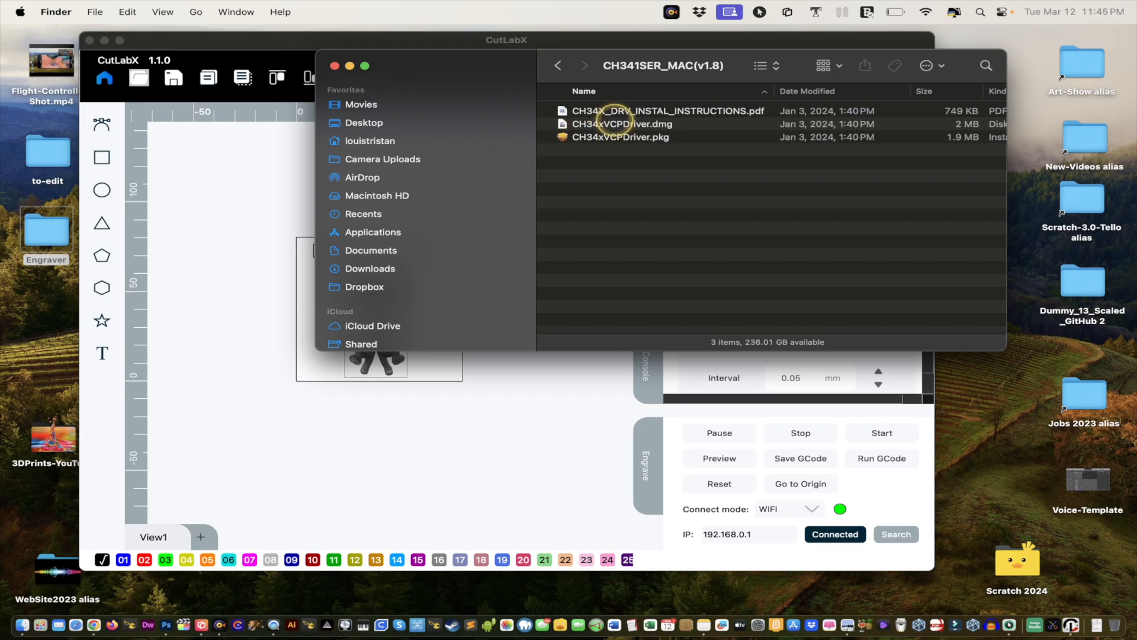
left_click(557, 67)
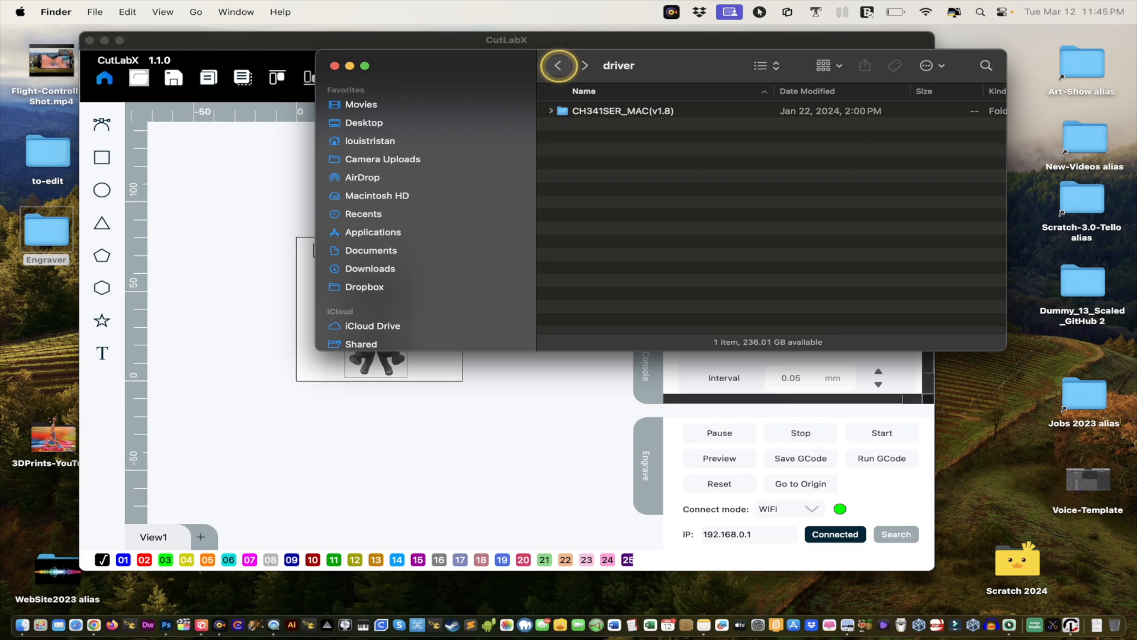
left_click(559, 65)
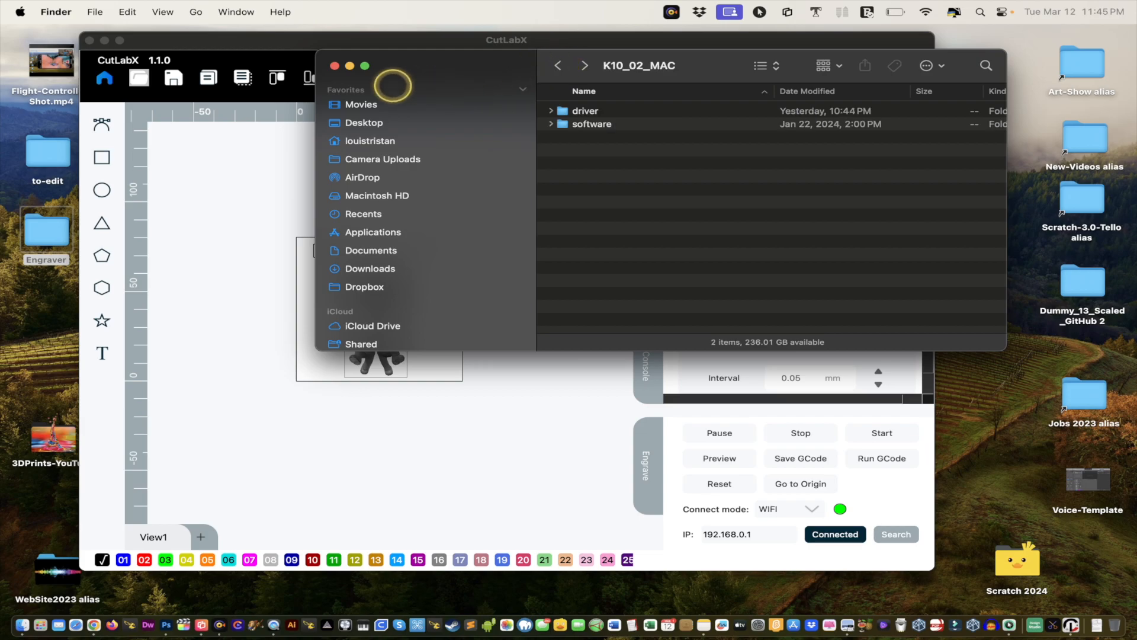
left_click(334, 65)
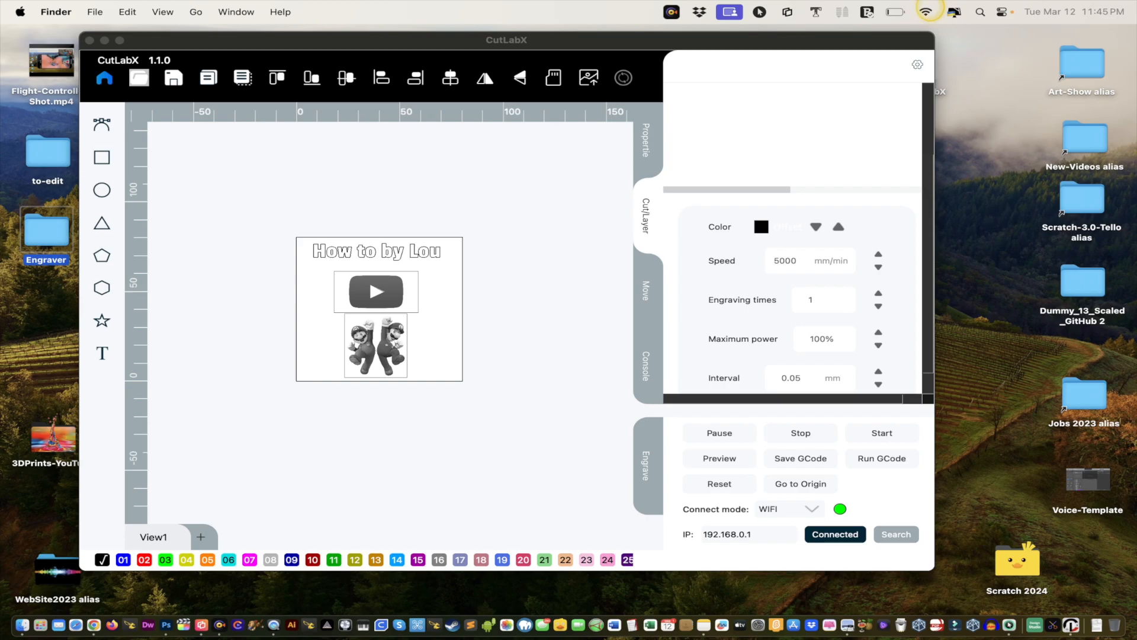
- Review the known Wi-Fi networks for the WAINLUX_K10 connection again, and dismiss the list
left_click(925, 12)
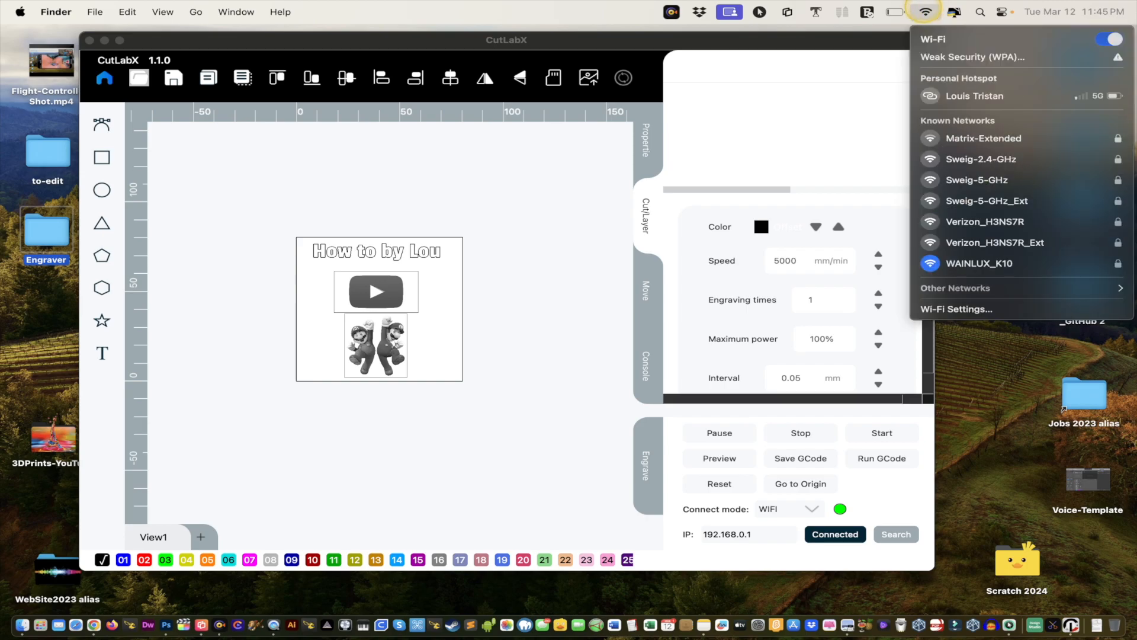
left_click(796, 64)
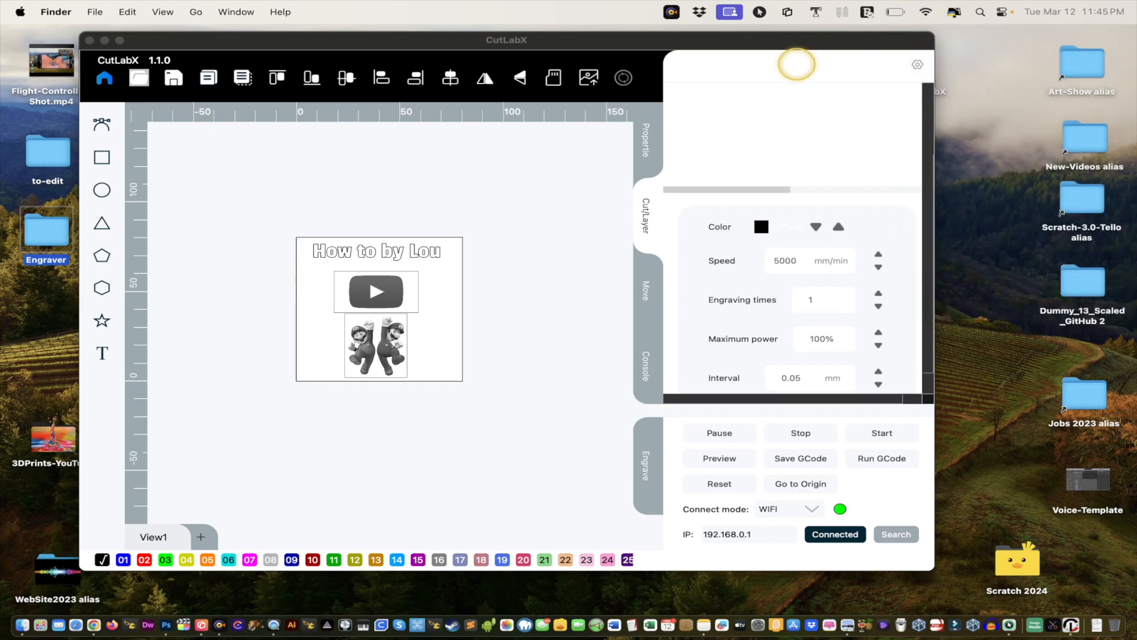